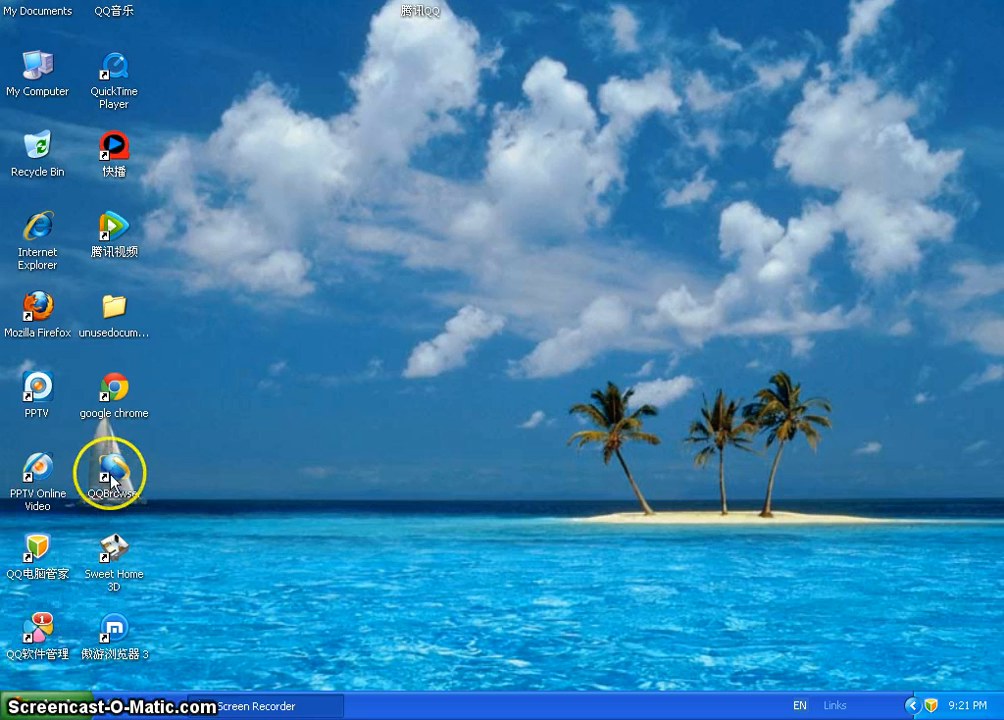
Launch Sweet Home 3D and look through the Bathroom furniture category, collapsing it again.
double_click(113, 545)
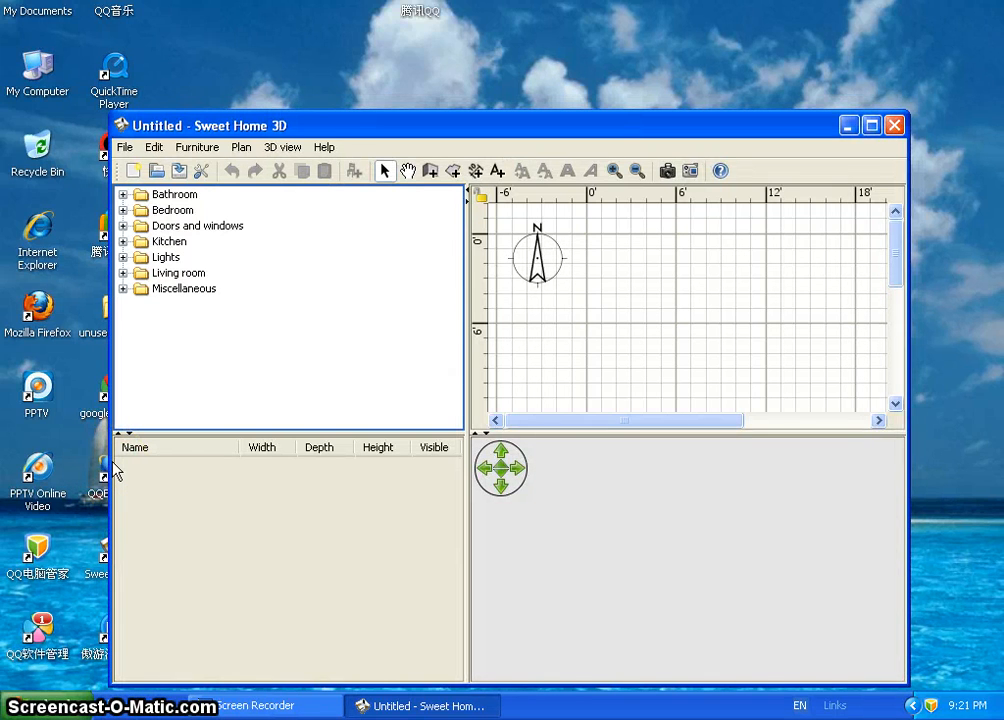
double_click(180, 196)
double_click(181, 196)
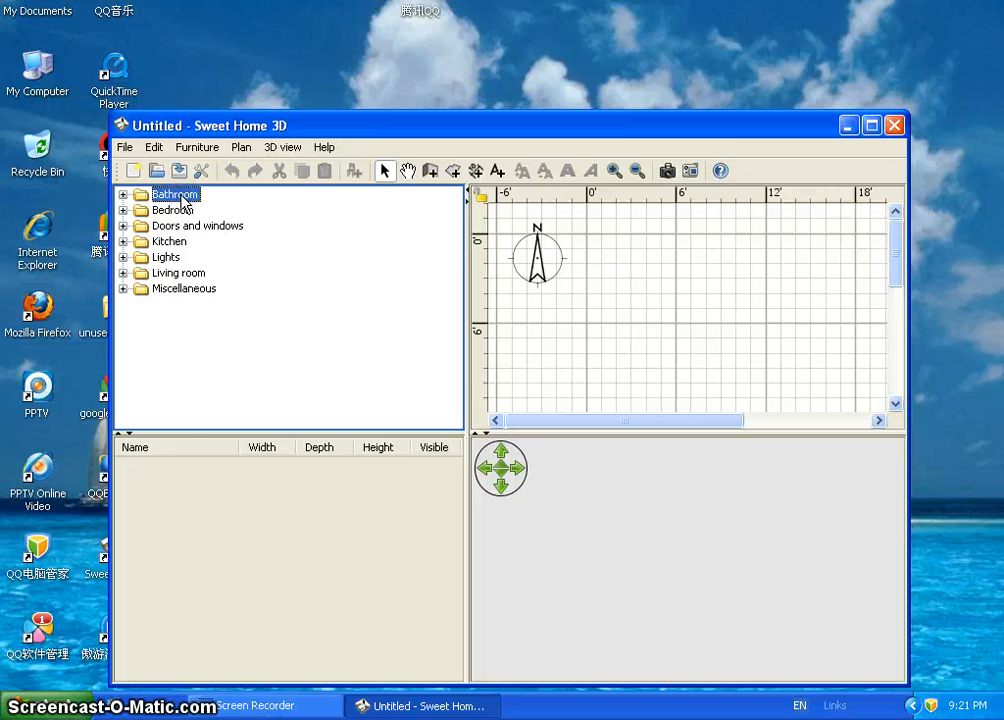
double_click(181, 196)
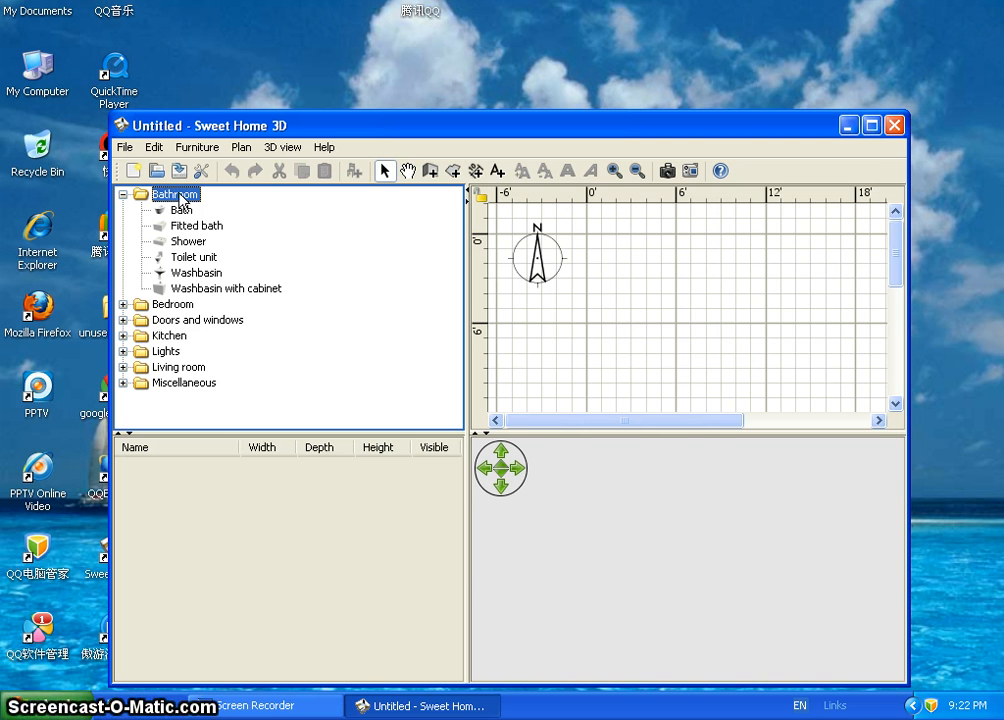
double_click(178, 195)
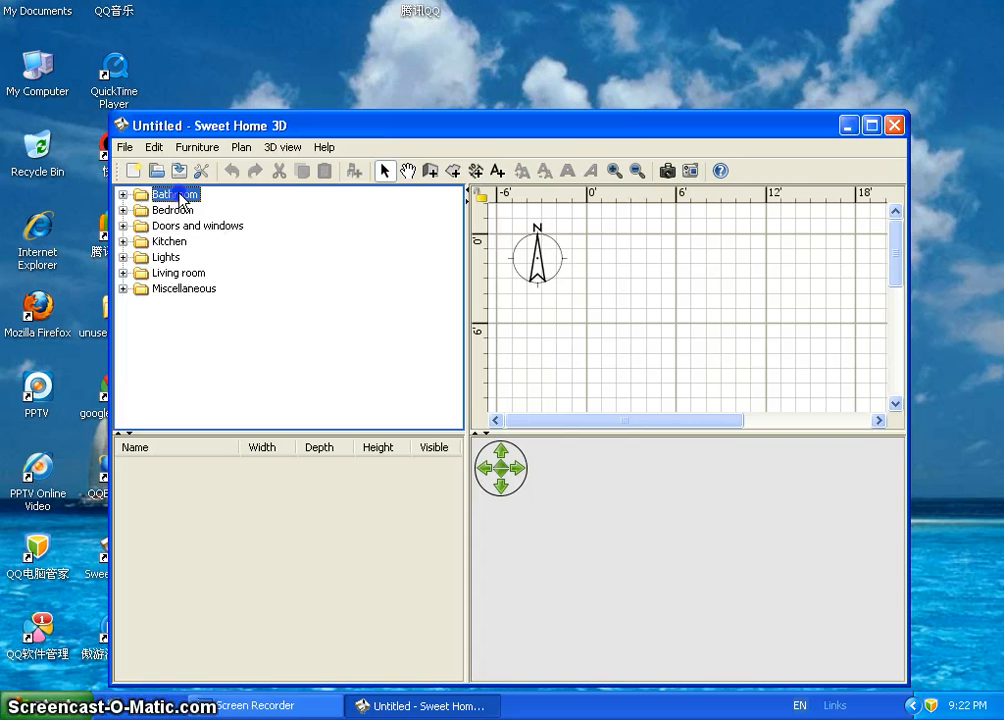
Draw a rectangular room about 11'3" wide by 7'3" deep in the plan, with its northwest corner at the origin.
click(242, 148)
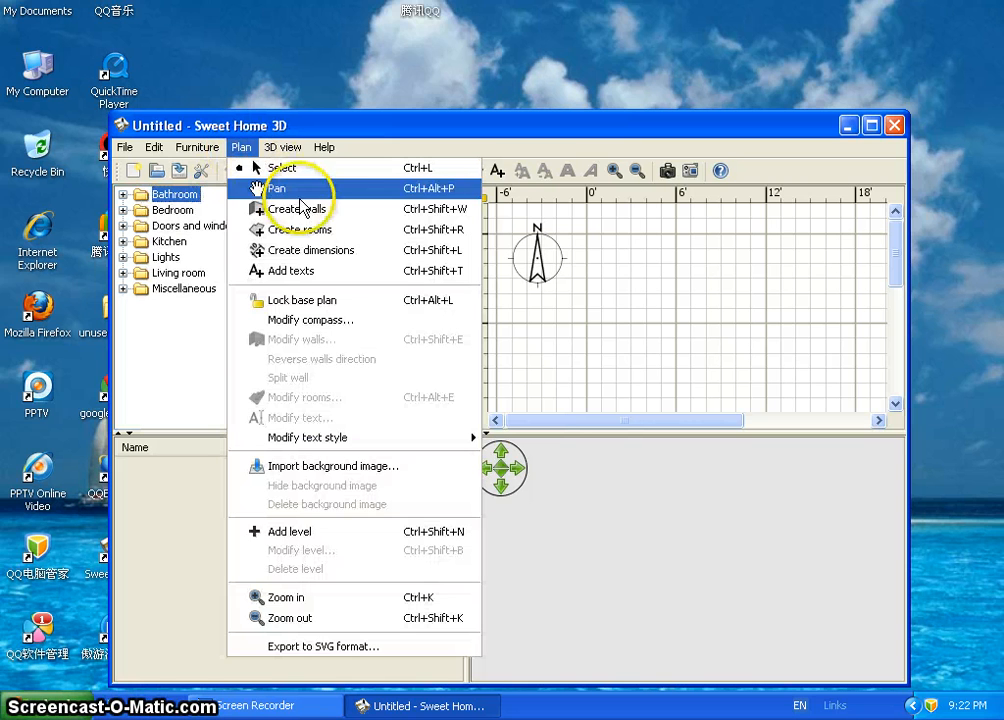
click(313, 230)
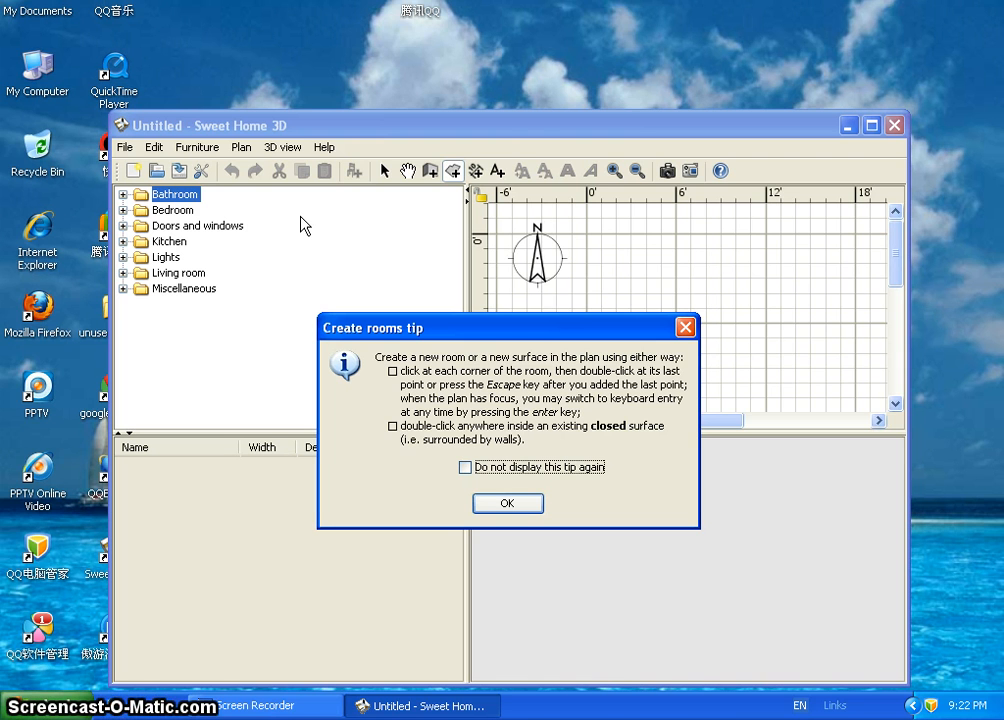
click(511, 506)
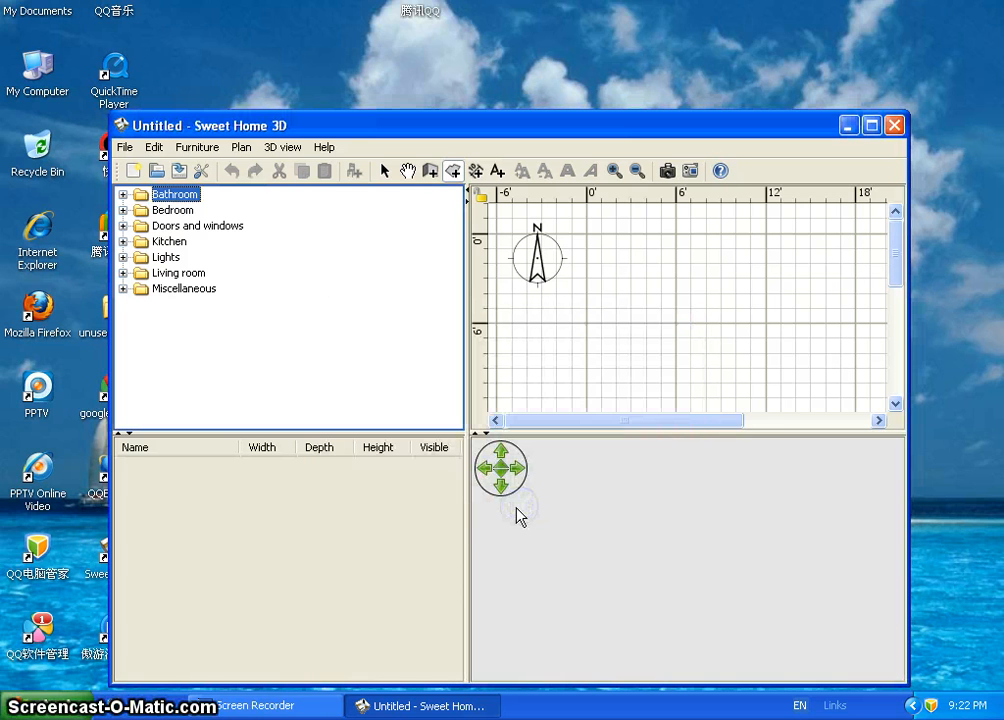
drag(520, 503, 531, 469)
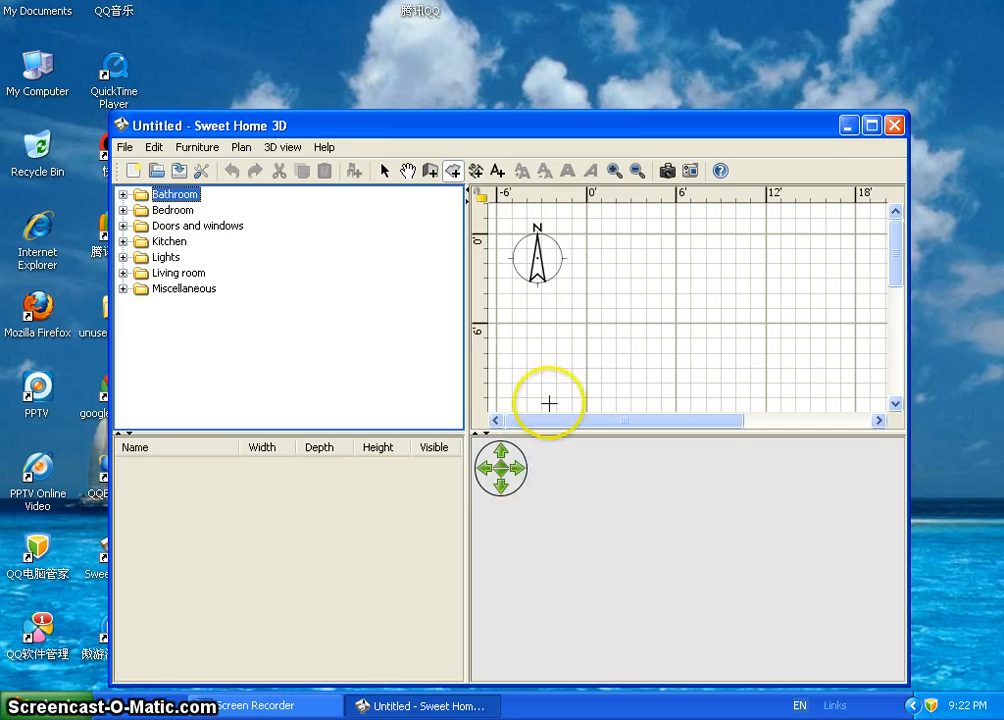
click(587, 233)
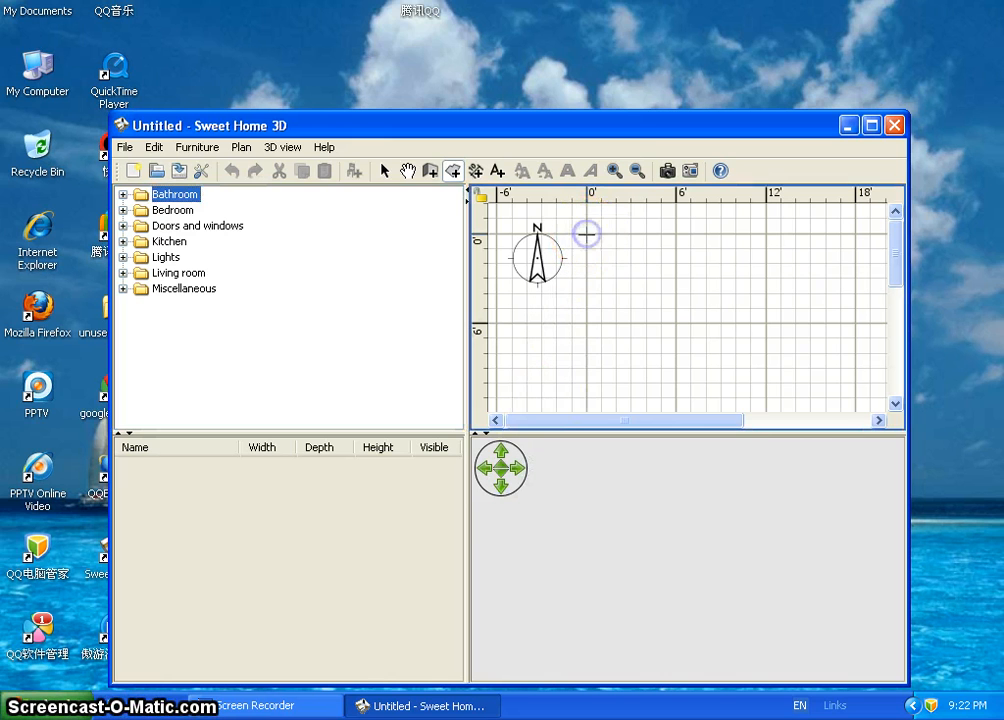
double_click(586, 342)
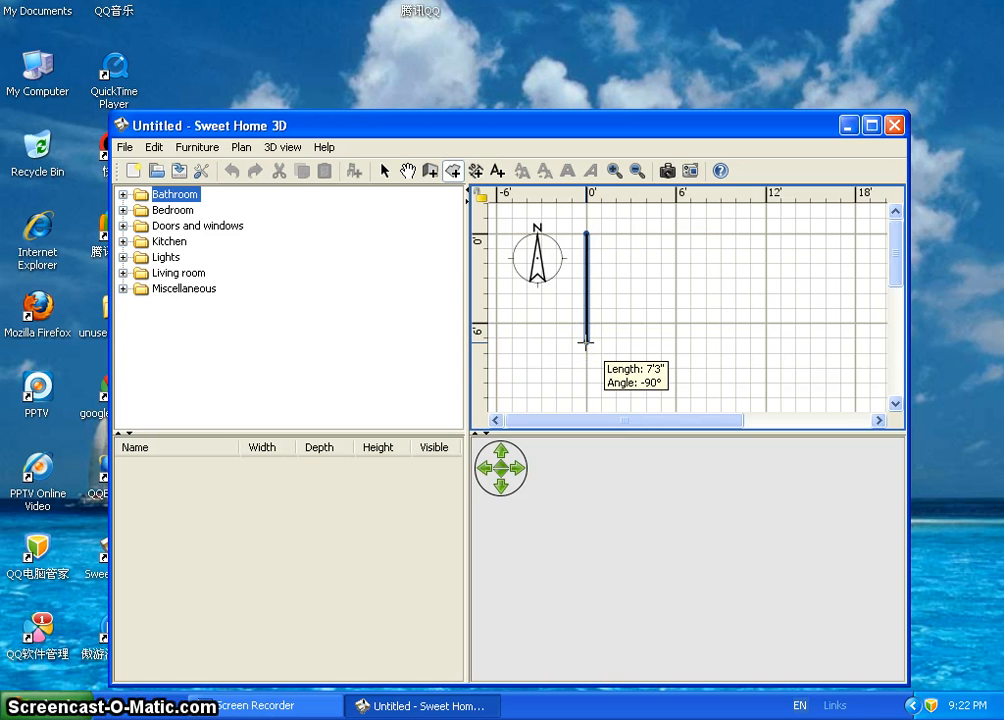
click(586, 342)
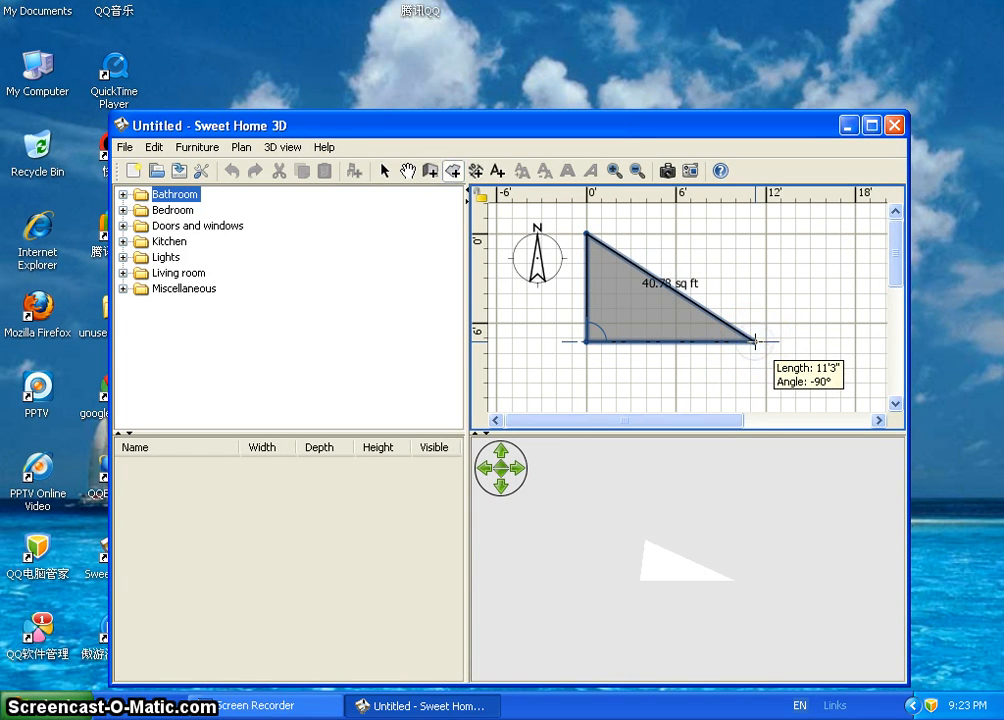
click(755, 341)
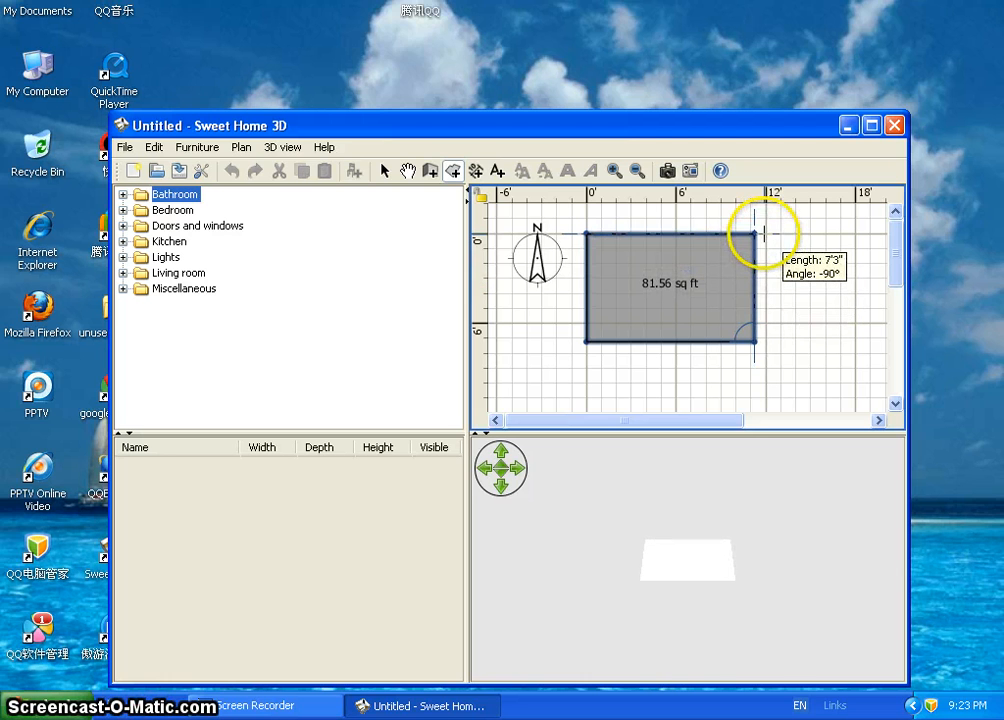
click(759, 233)
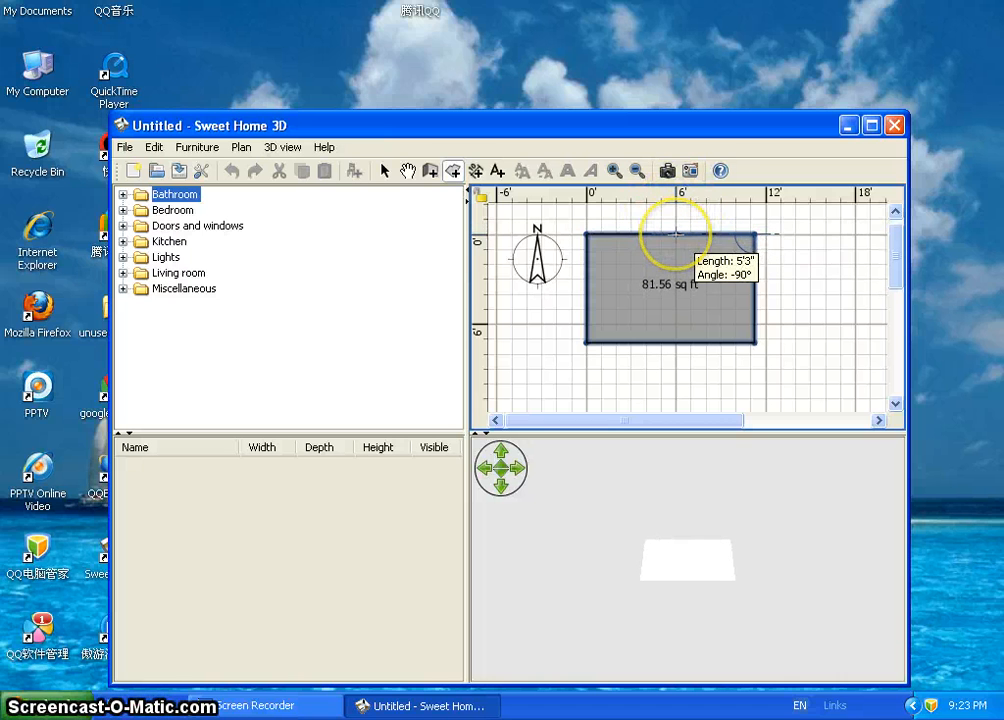
double_click(676, 234)
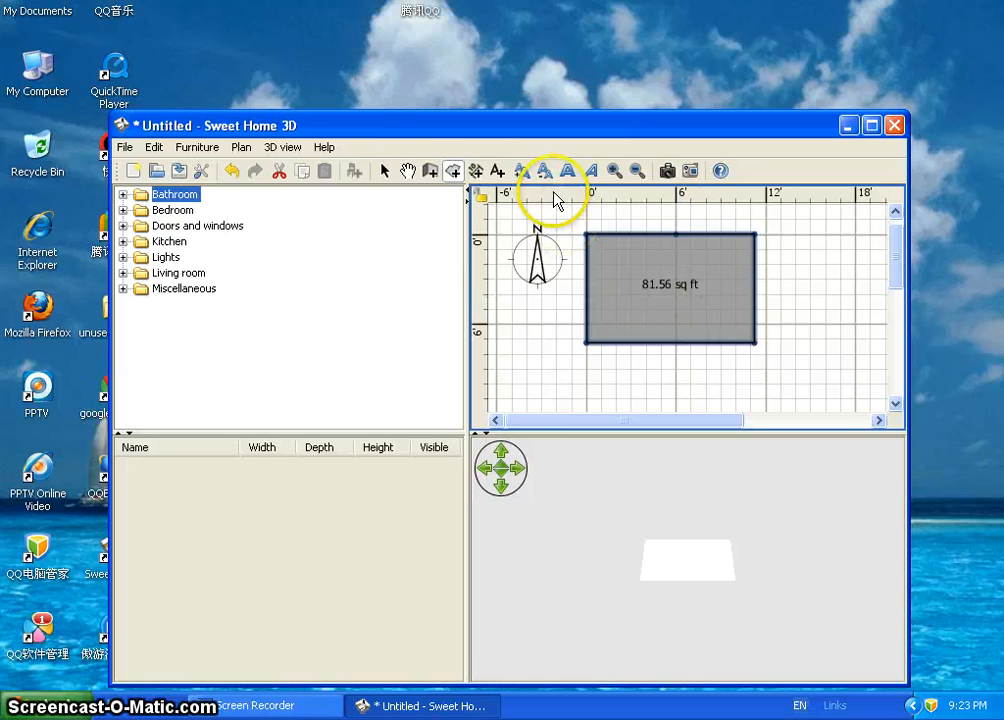
Name the selected room "bedroom" and enable the display of its ceiling.
click(242, 148)
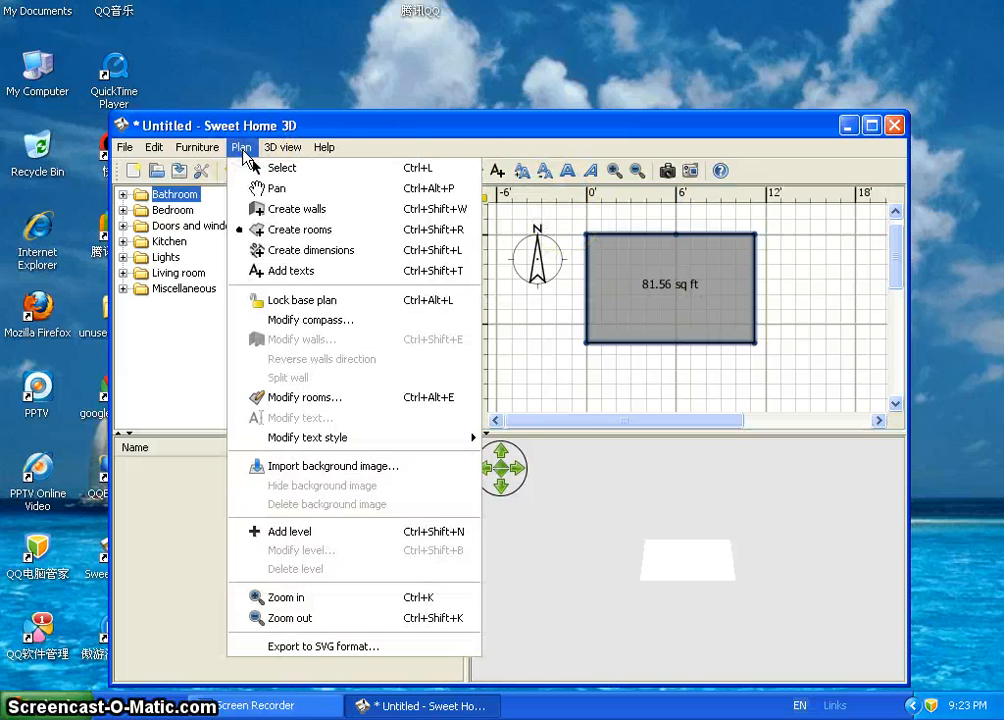
click(345, 399)
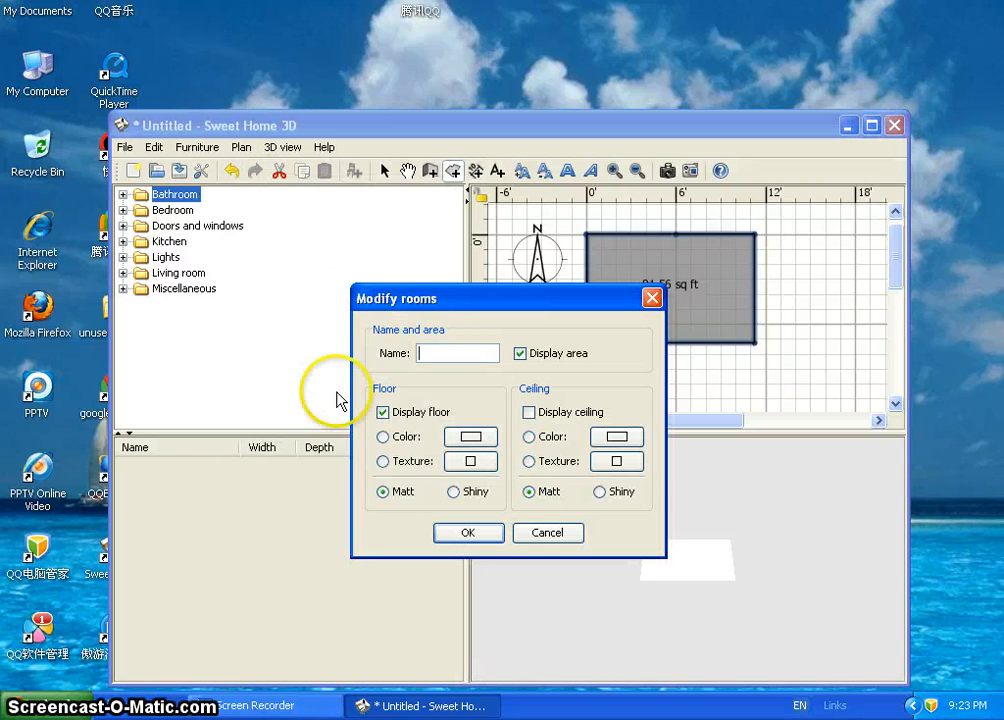
click(428, 352)
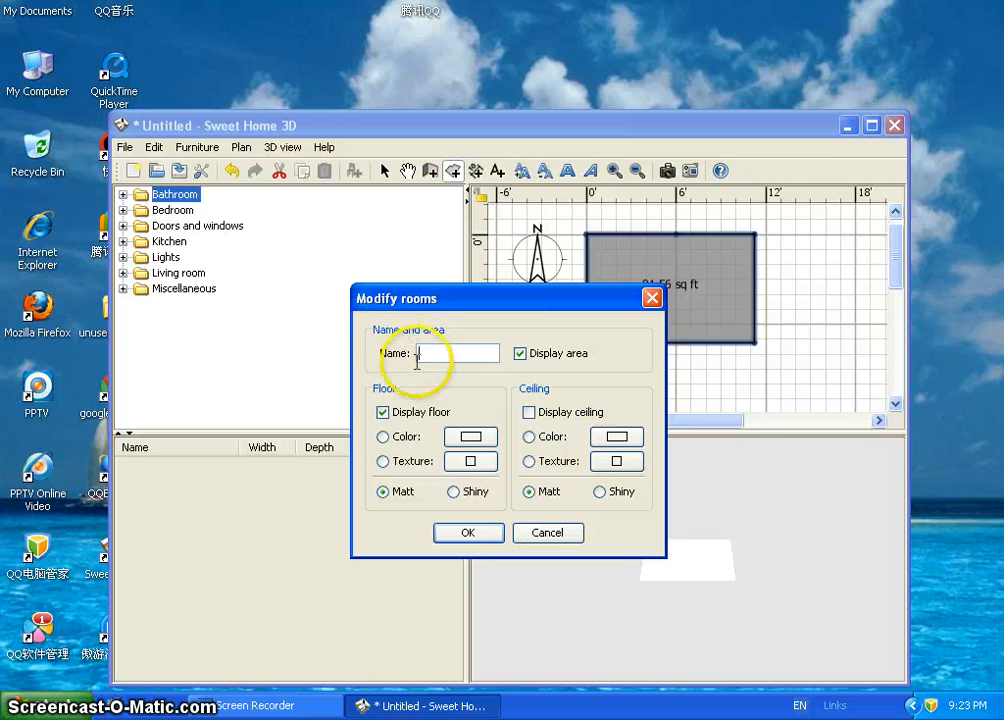
text(bedroom)
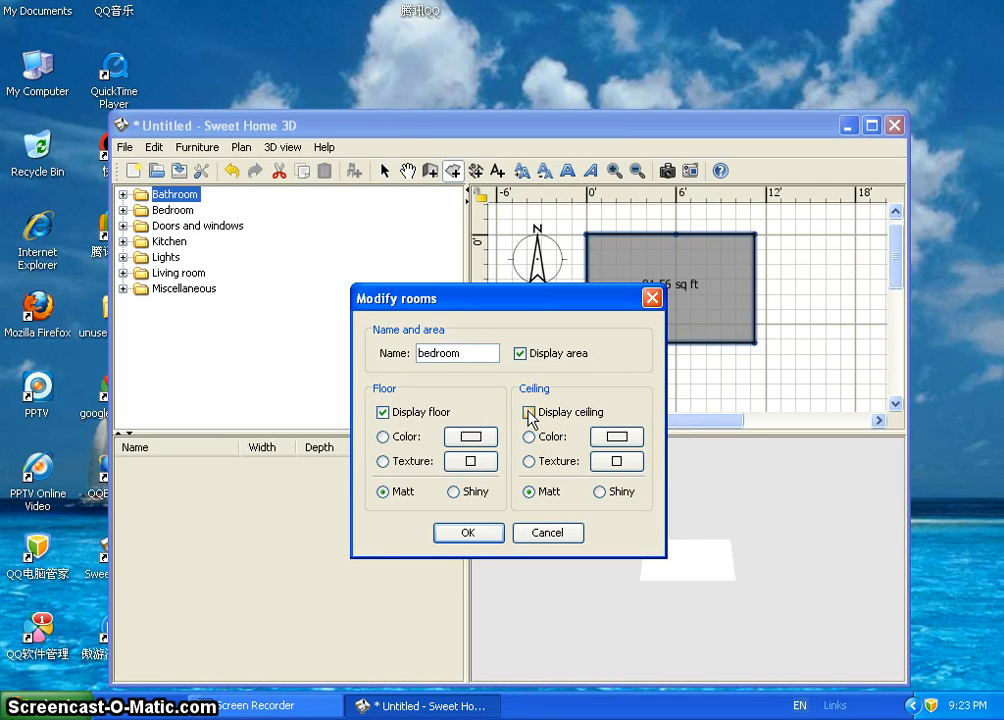
click(529, 413)
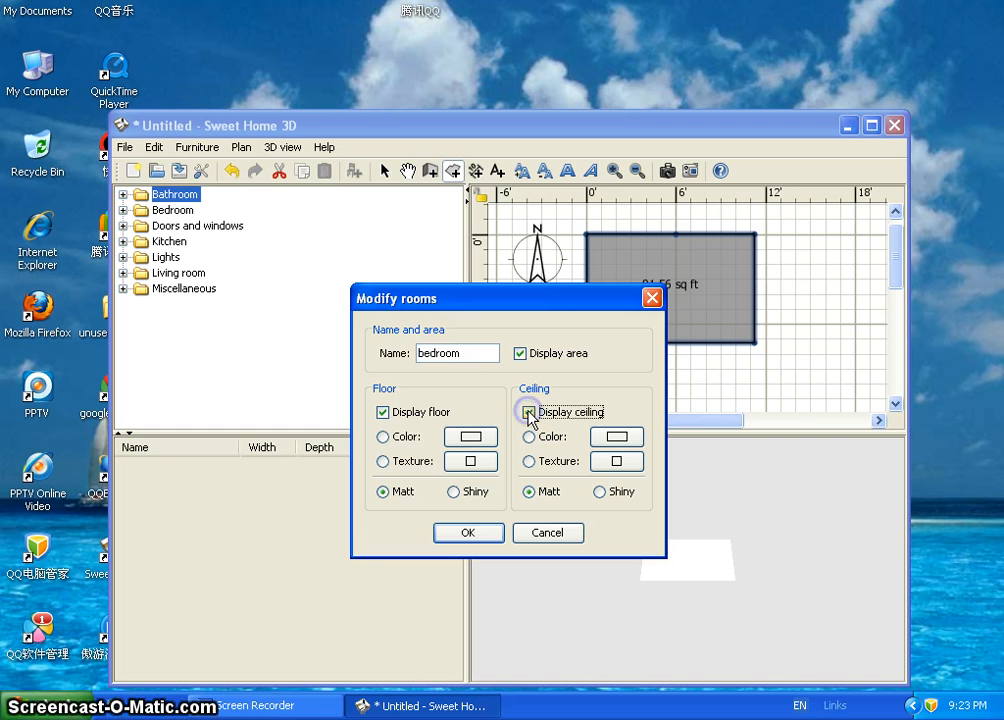
Set the bedroom floor to the default white color with a shiny finish and apply the room changes.
click(476, 437)
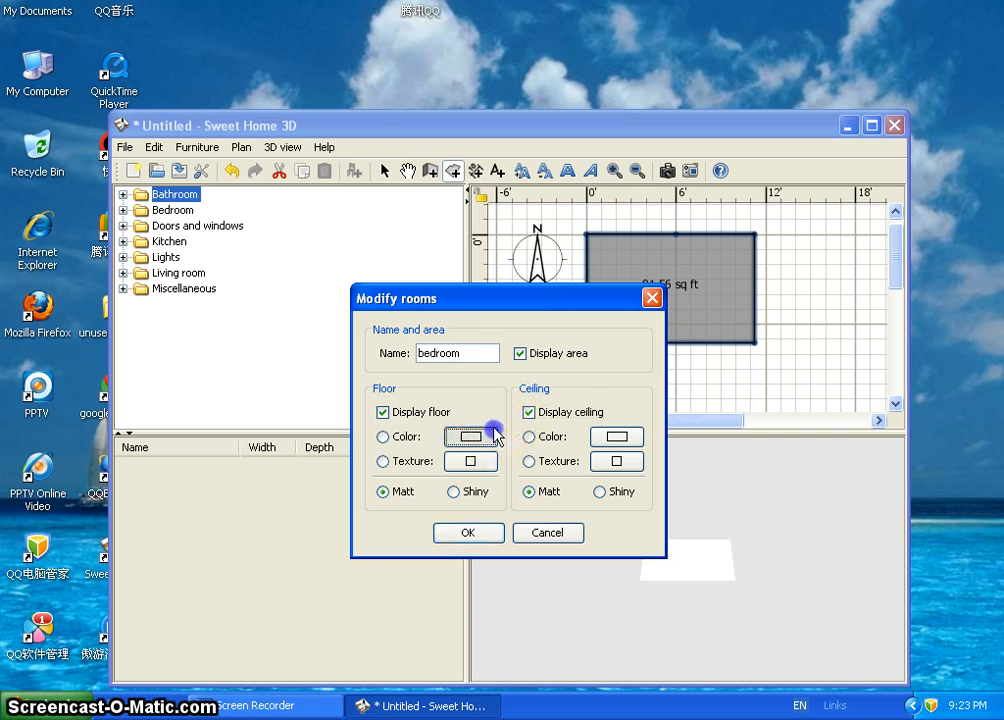
click(299, 334)
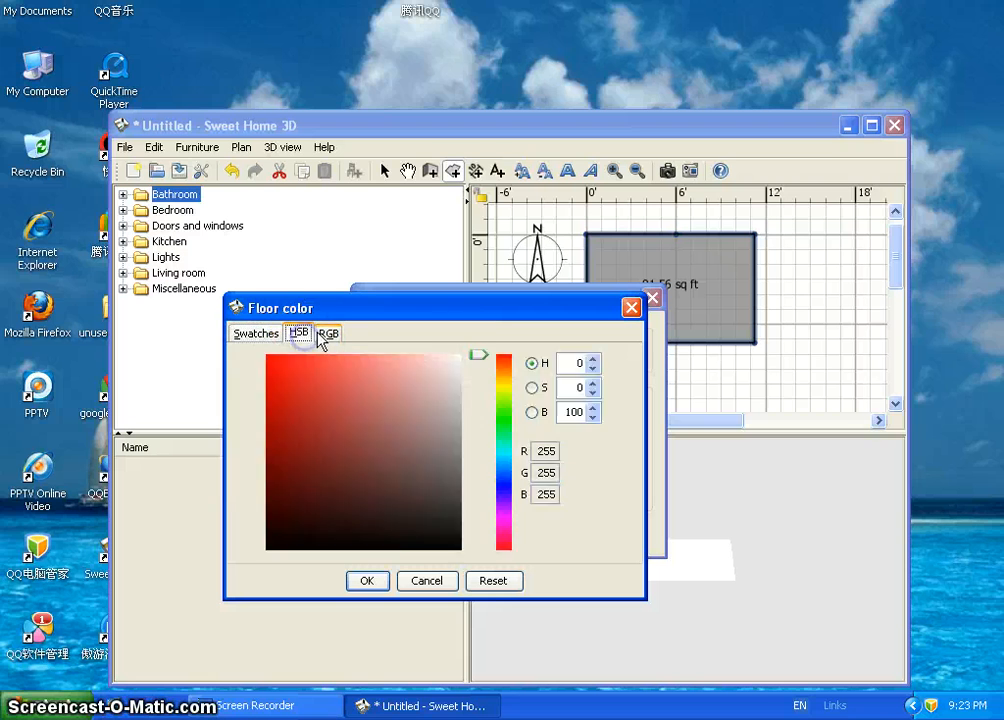
click(327, 333)
click(262, 336)
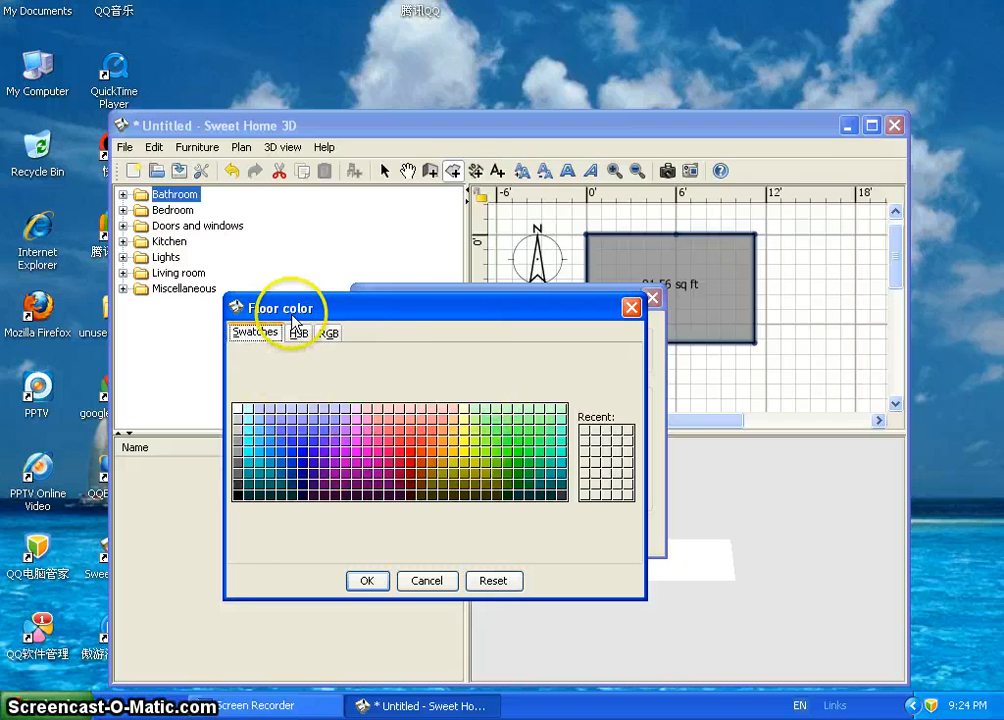
click(356, 586)
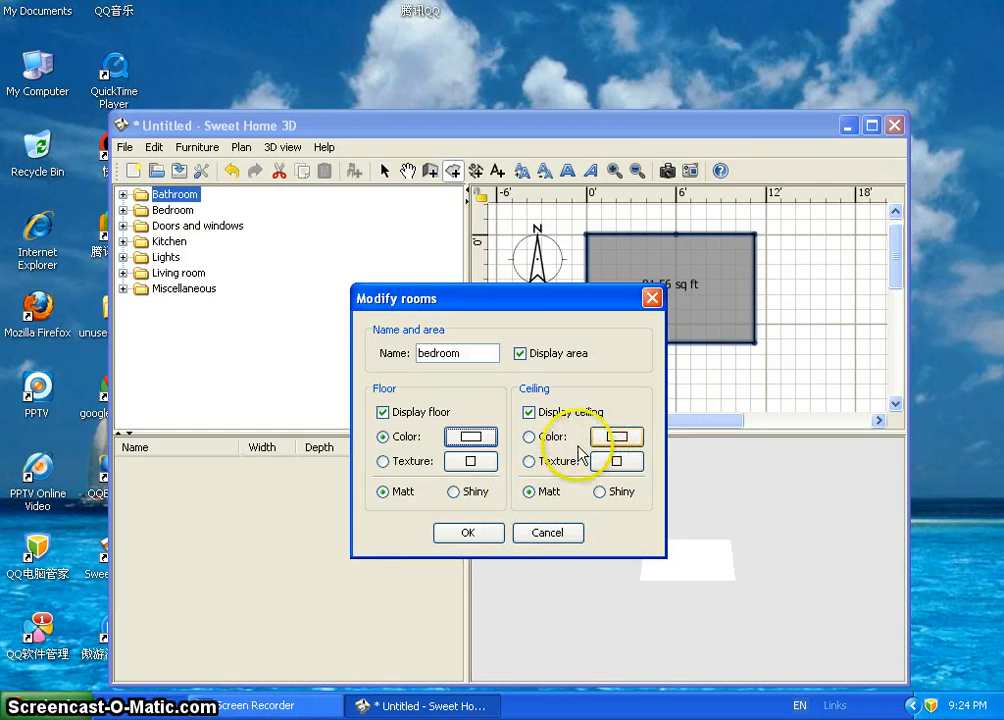
click(488, 502)
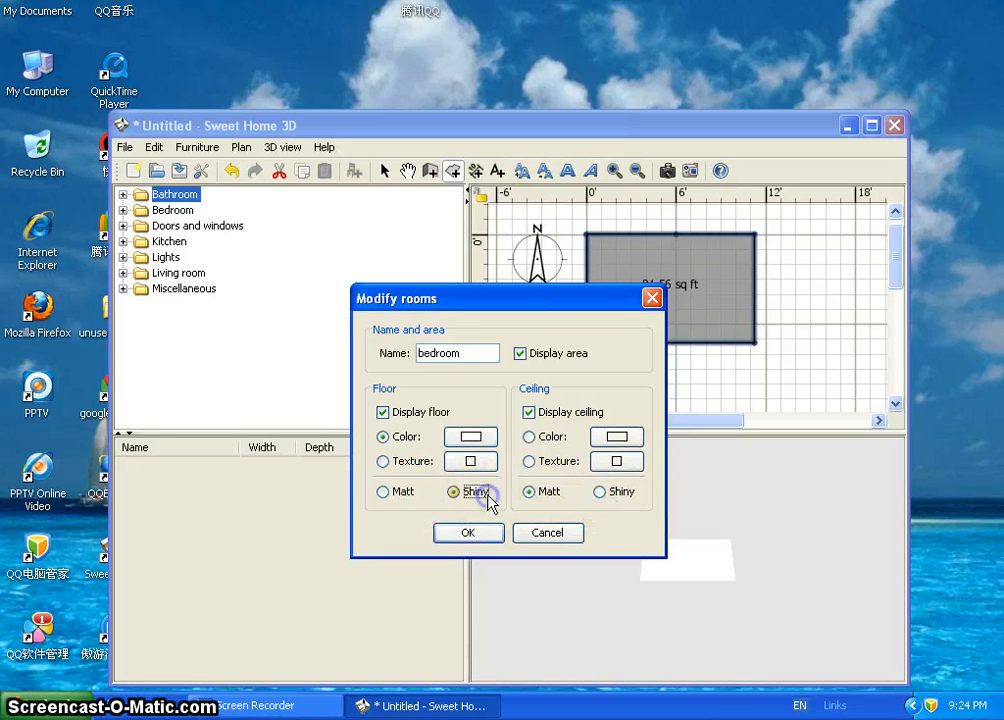
click(476, 536)
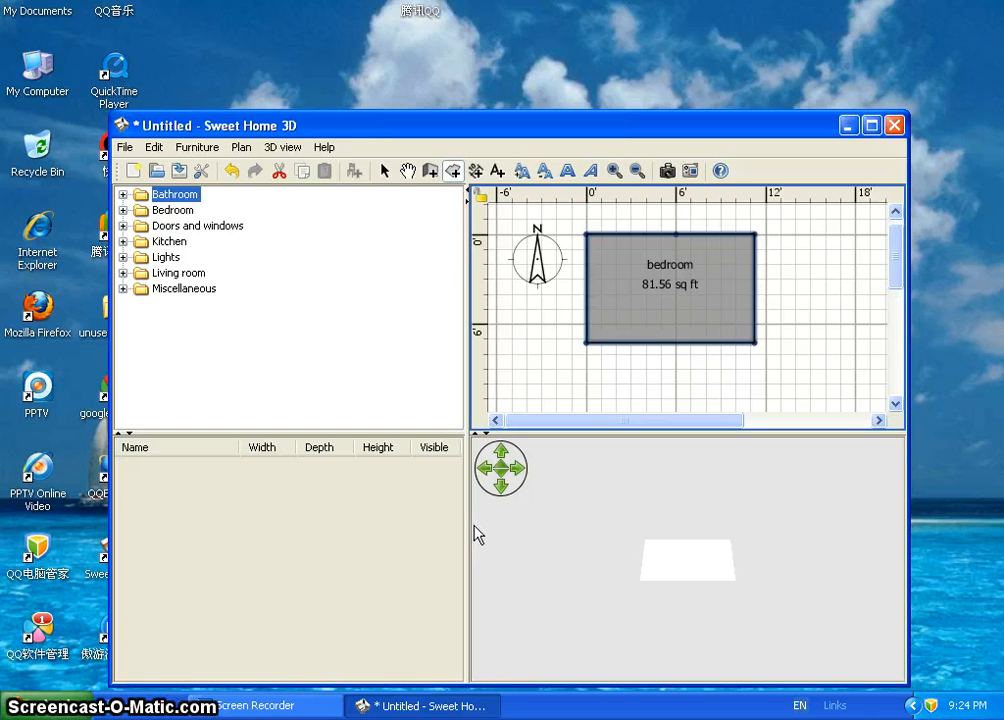
Draw four connected walls along the bedroom's outline, starting with a west wall about 7'5" long and closing at the northwest corner.
click(240, 148)
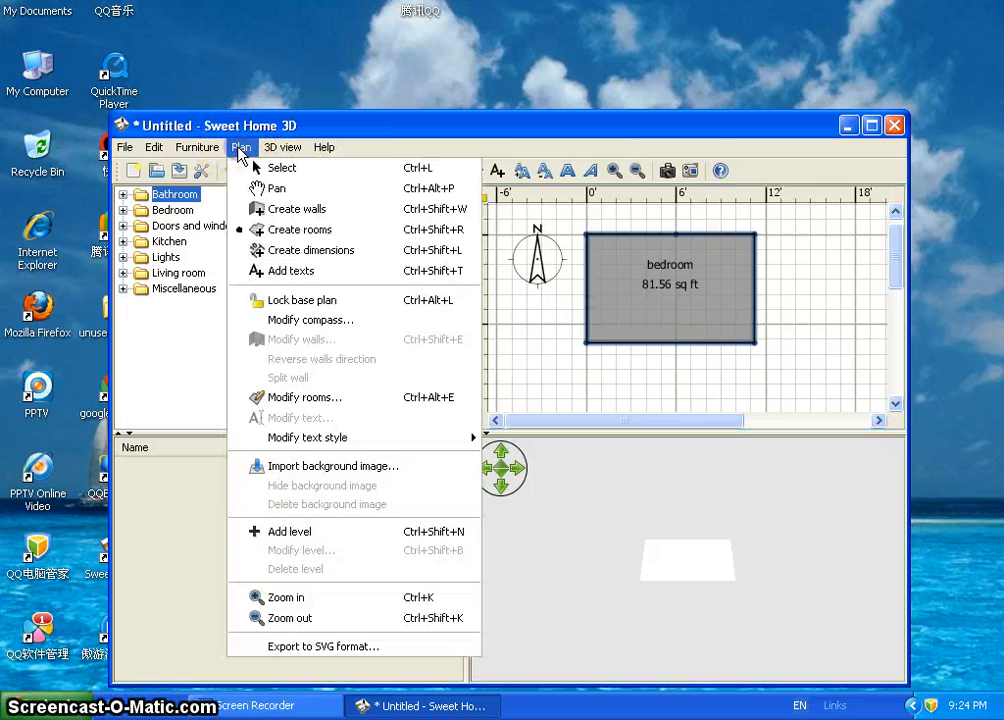
click(295, 210)
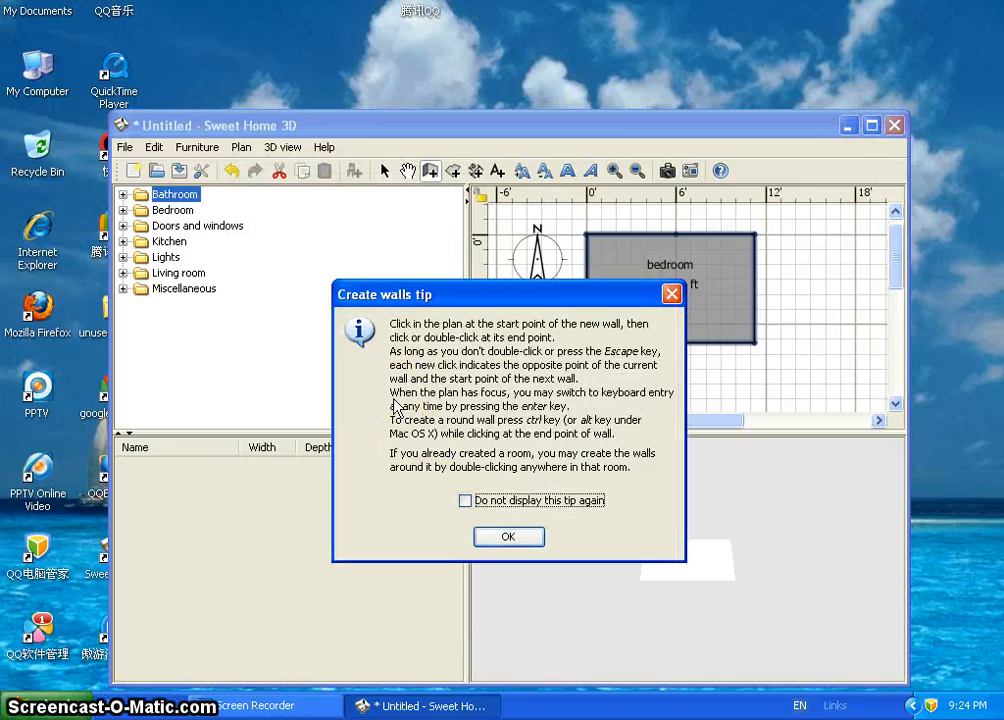
click(505, 538)
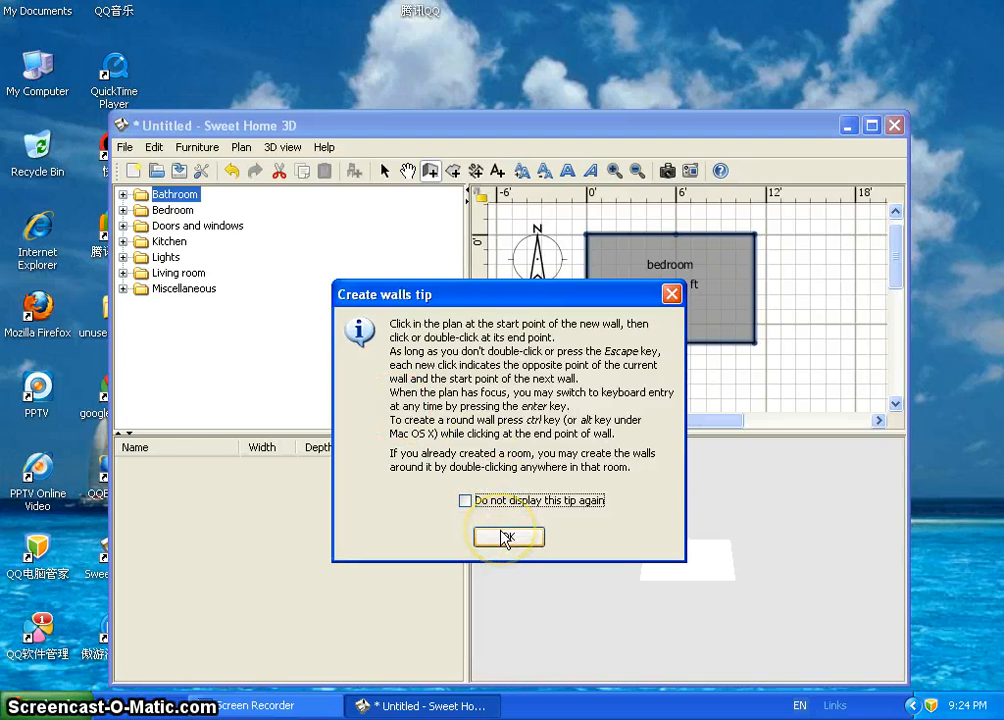
click(505, 538)
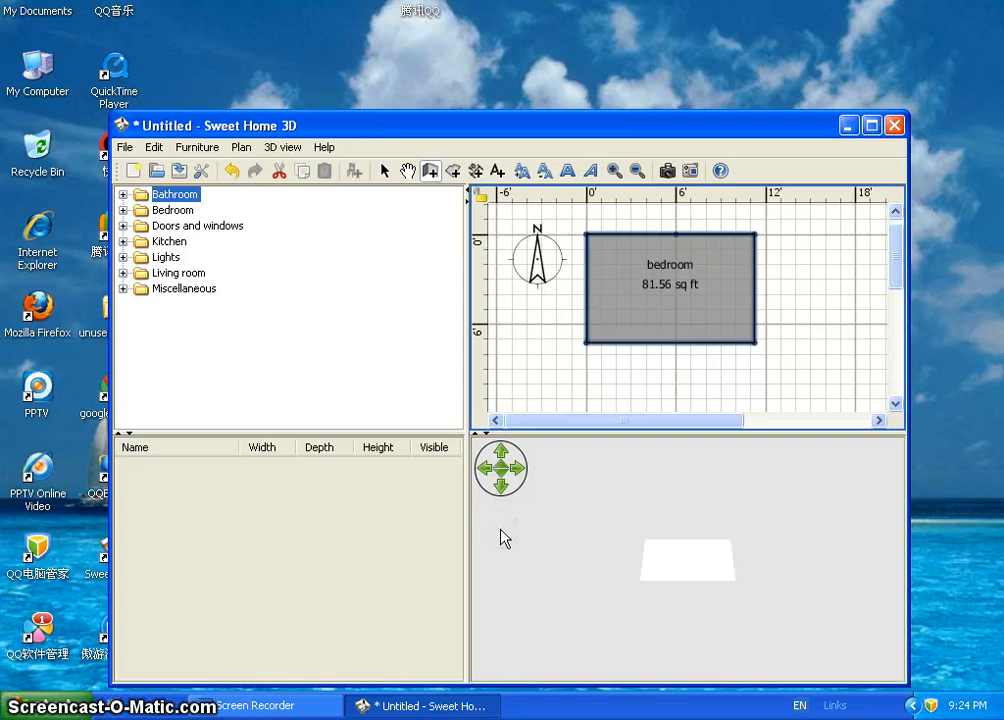
click(619, 283)
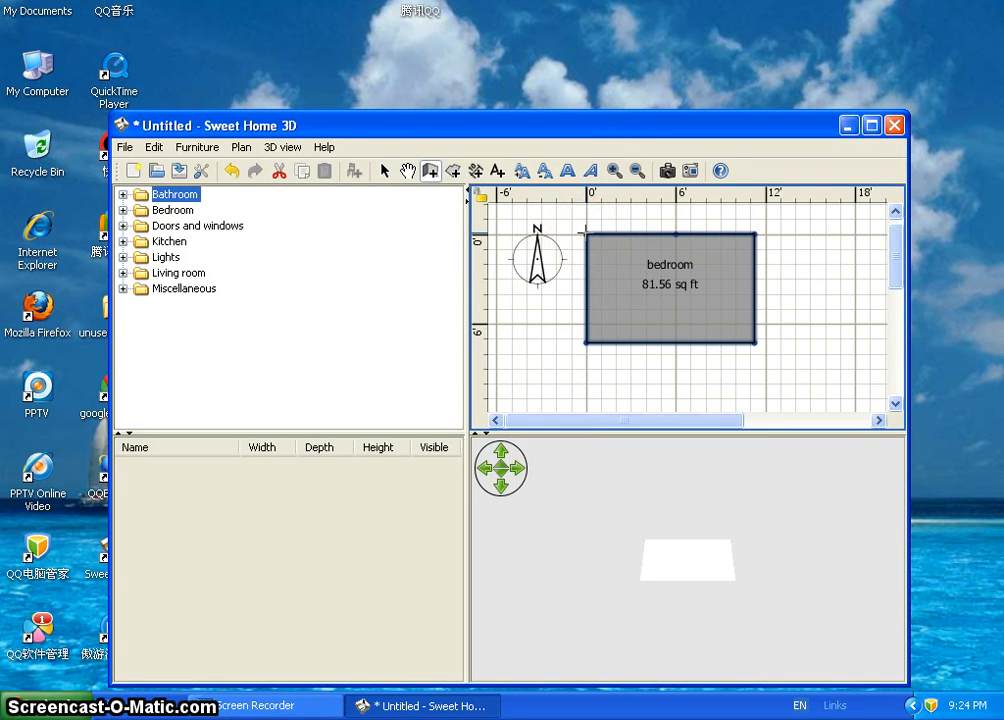
click(585, 232)
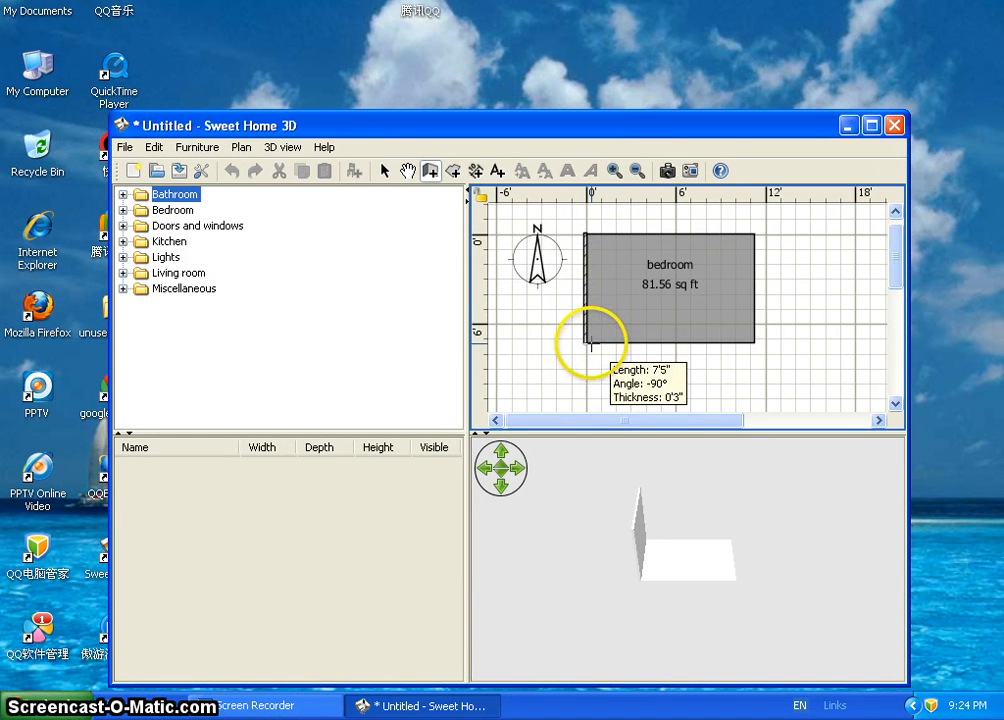
click(590, 343)
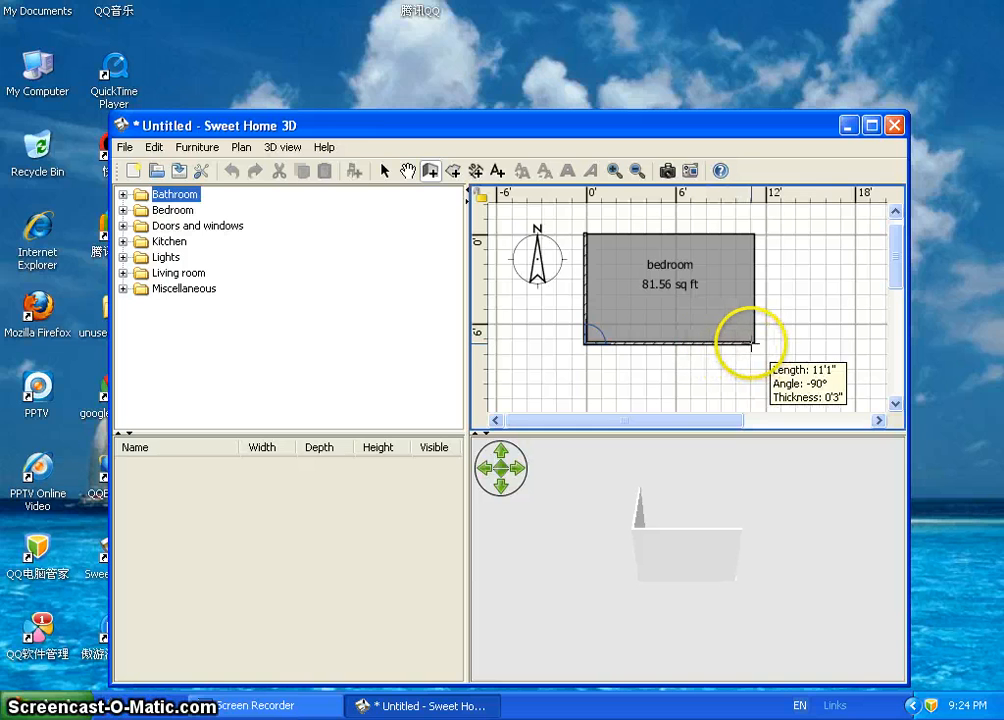
click(754, 341)
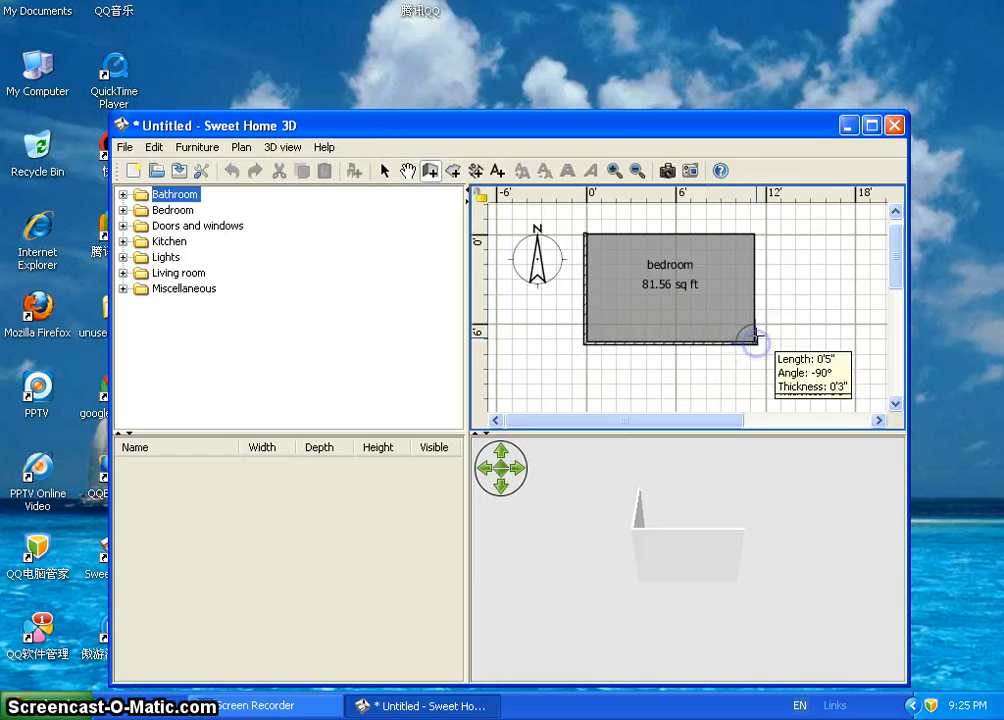
click(754, 234)
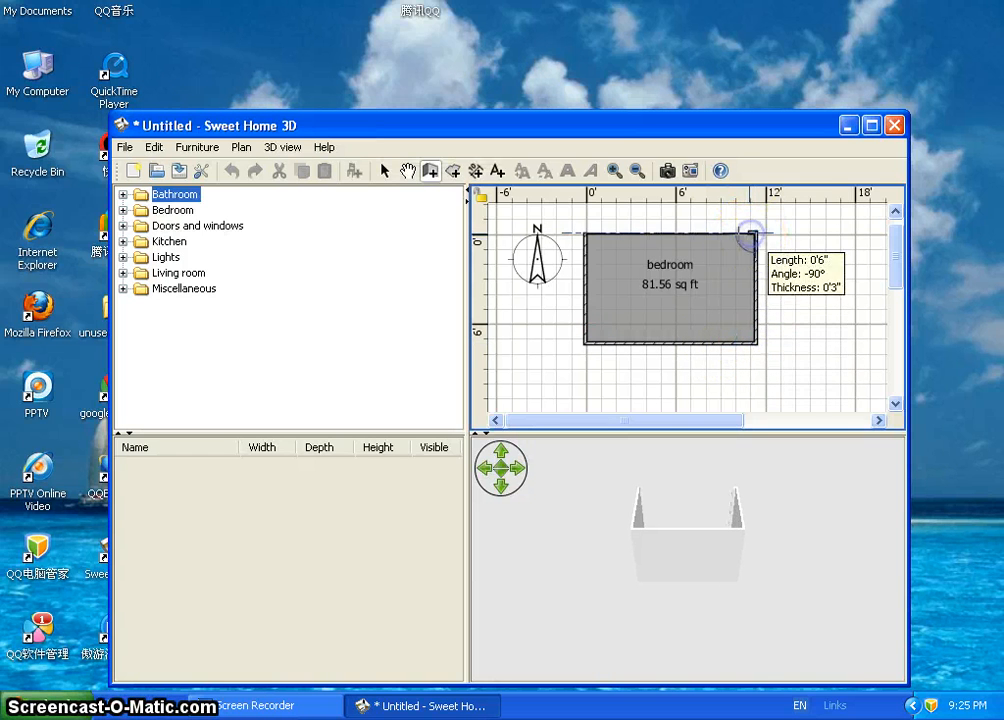
double_click(586, 246)
click(586, 245)
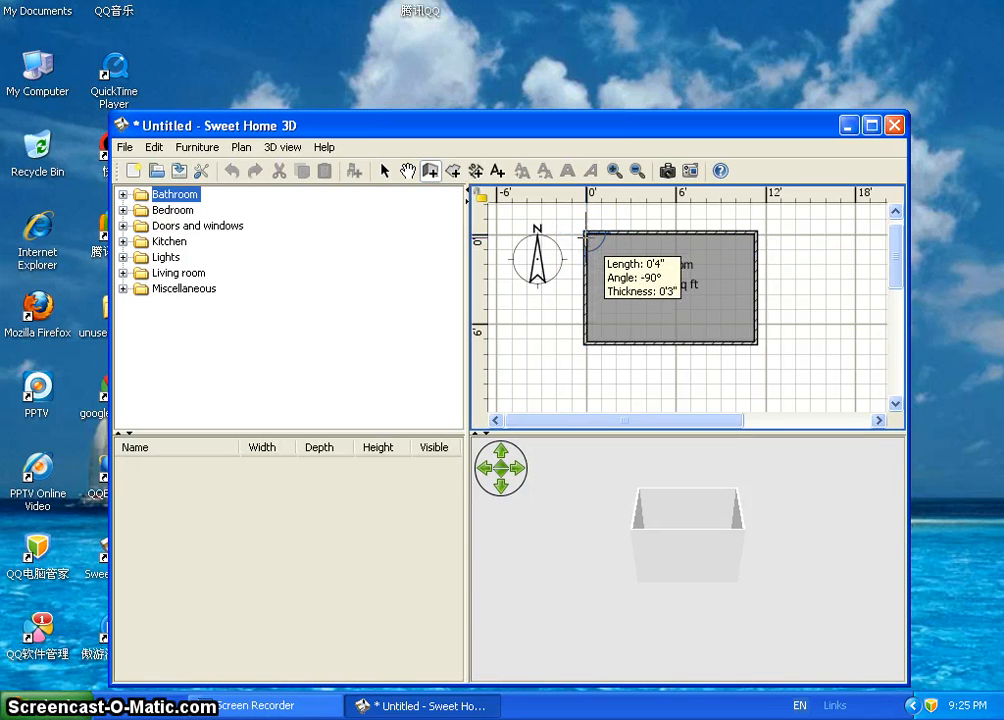
Finish the wall outline at the bedroom's northwest corner and inspect the walls from above in the 3D view.
double_click(586, 238)
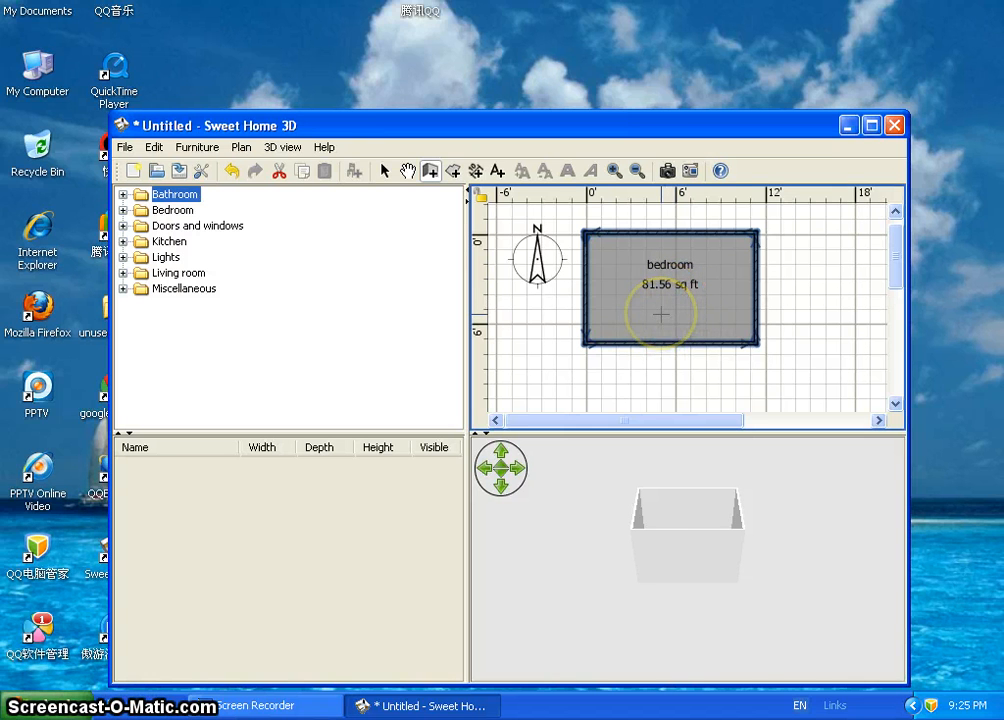
drag(677, 503, 643, 573)
drag(681, 529, 601, 568)
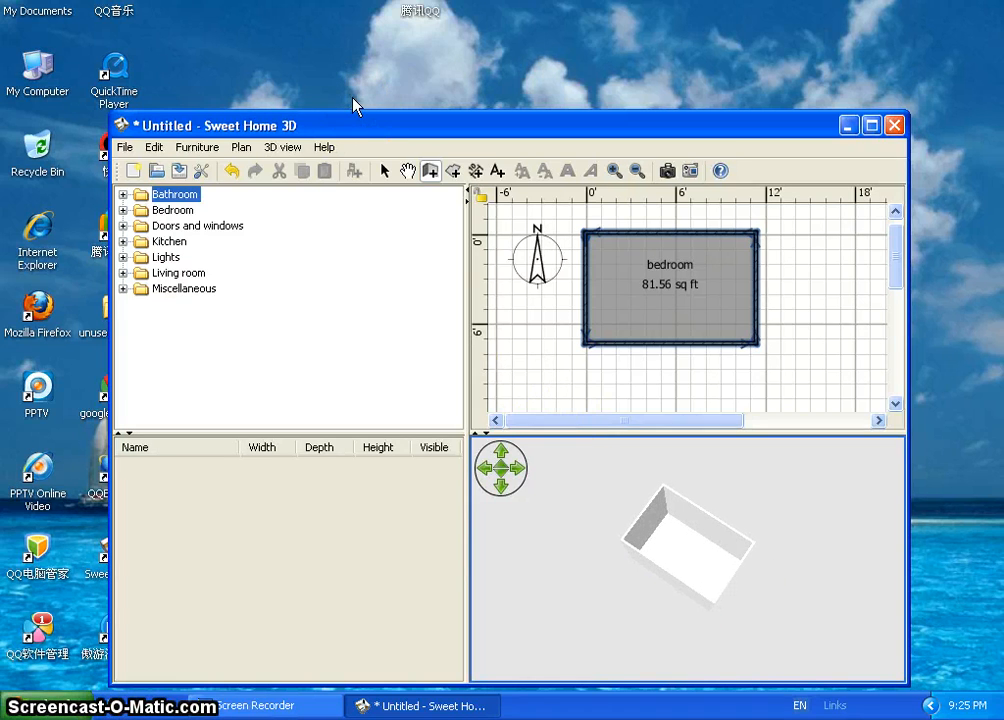
Modify the selected walls, setting their left side color to a medium blue swatch.
click(303, 109)
click(241, 147)
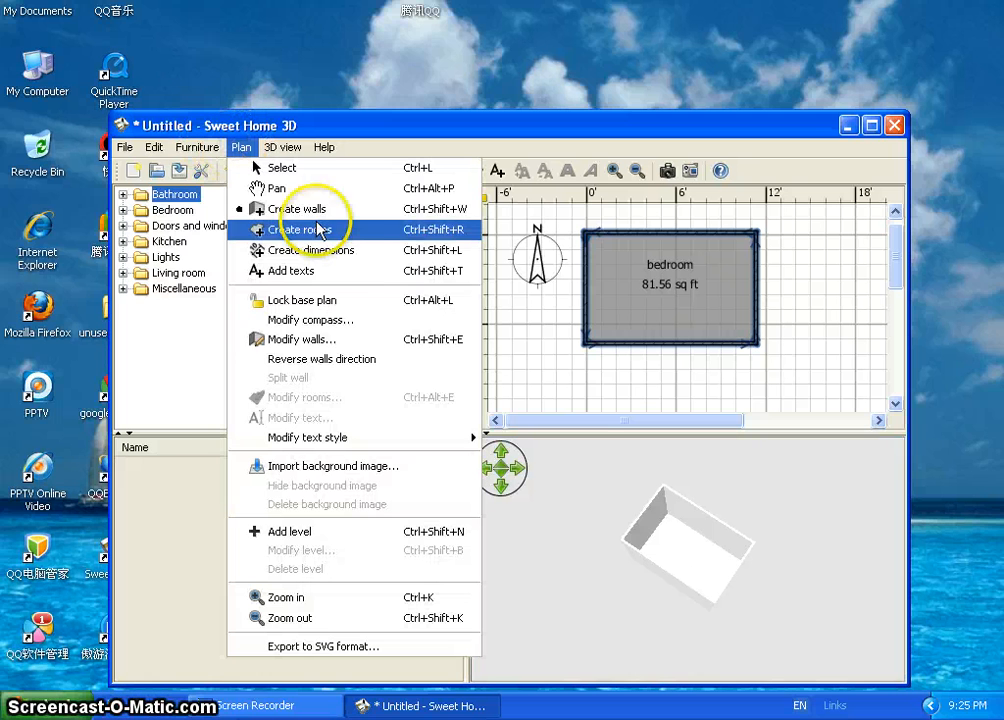
click(376, 341)
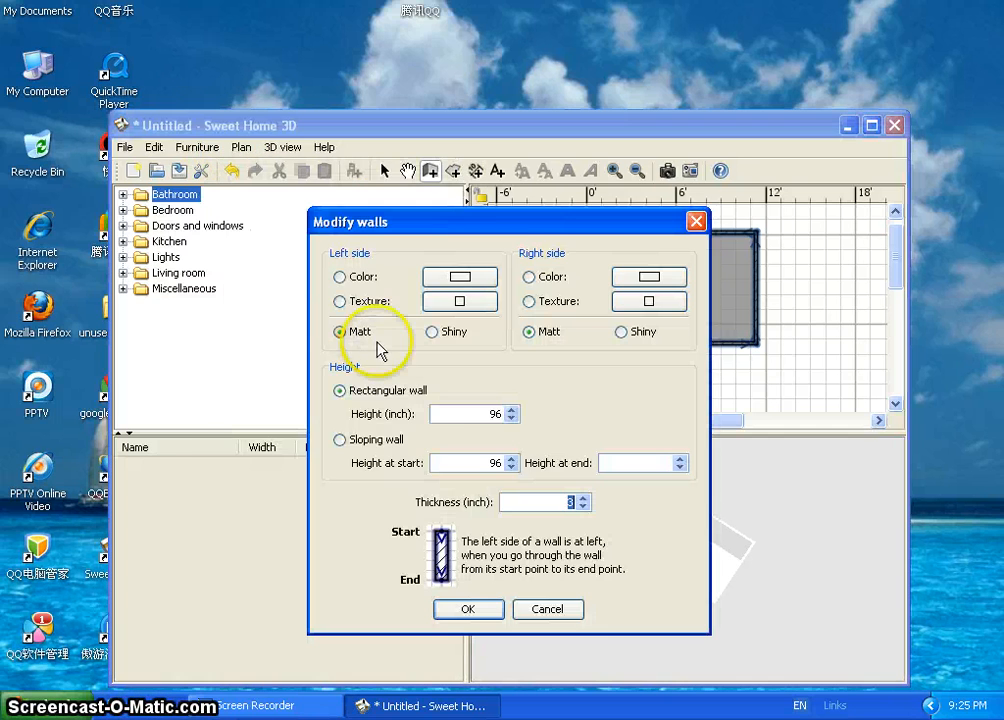
drag(540, 222, 483, 138)
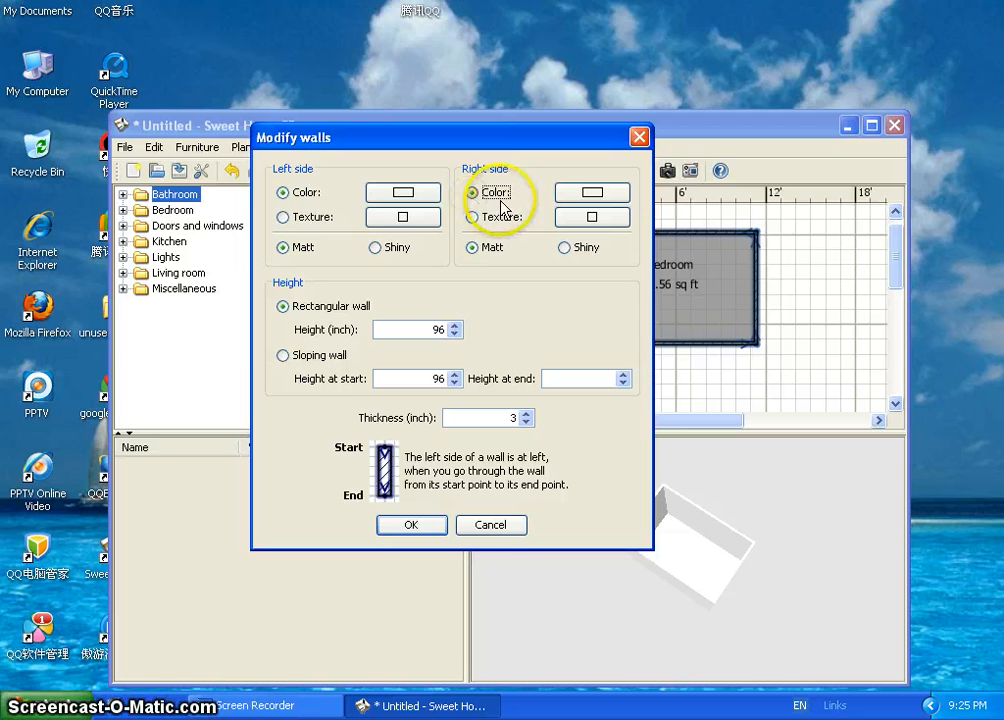
click(430, 203)
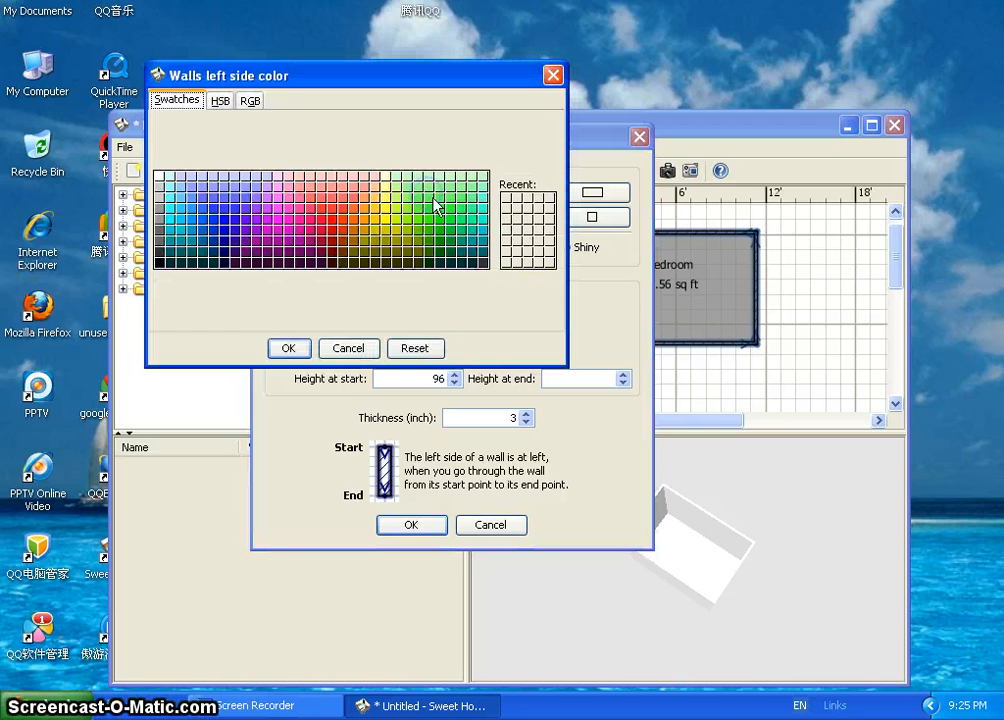
click(206, 235)
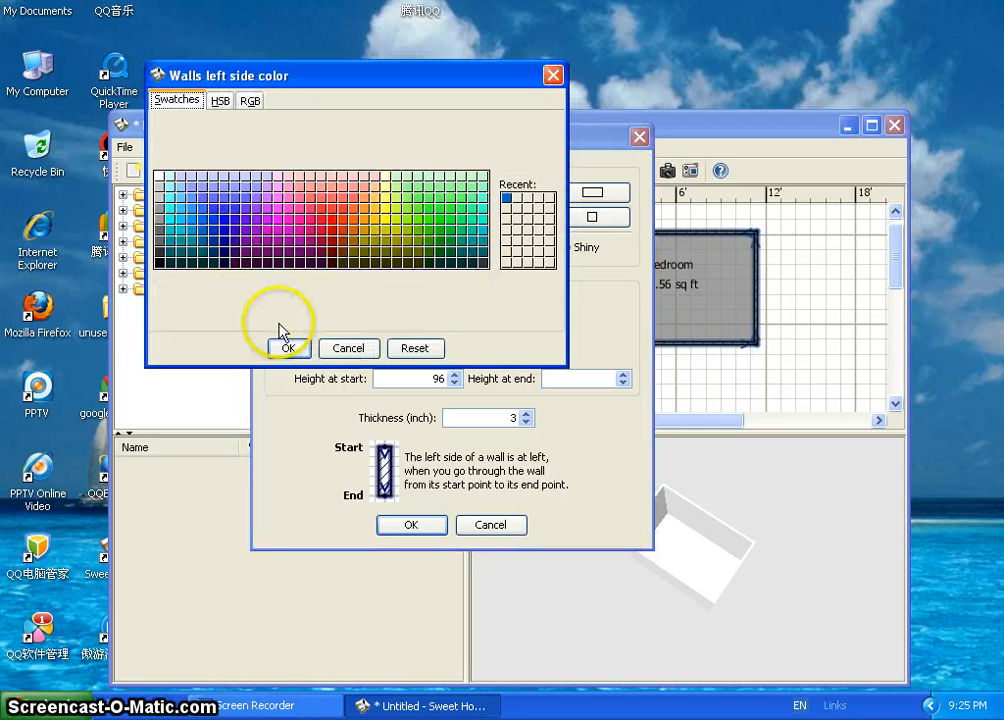
click(282, 347)
Set the right side color of the walls to a slightly lighter blue swatch and apply the wall changes.
click(580, 192)
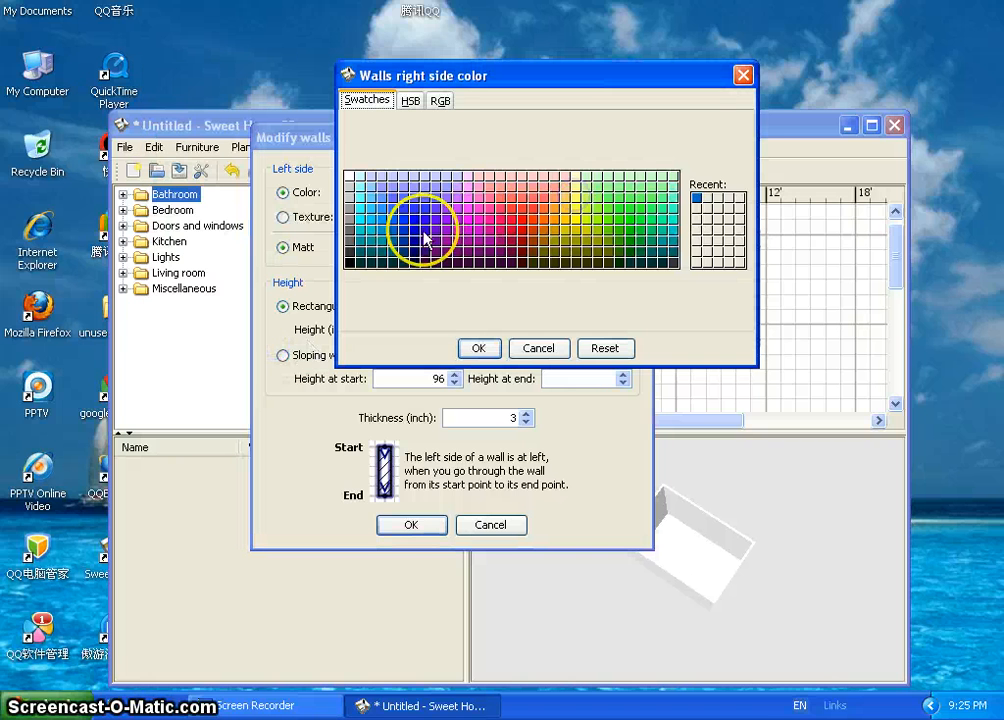
click(395, 218)
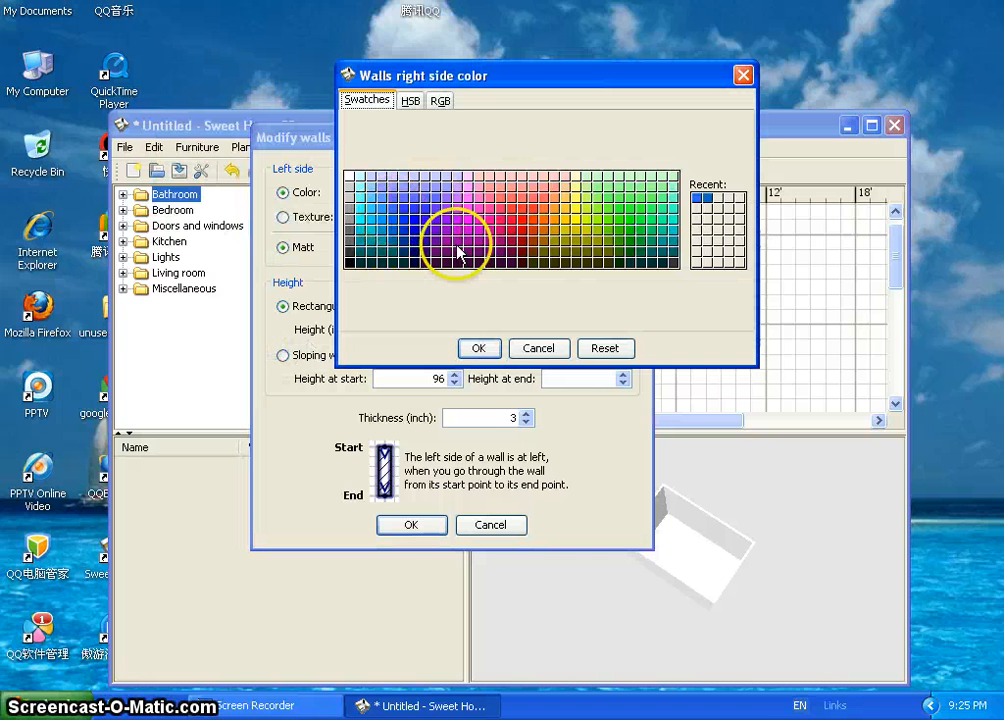
click(478, 348)
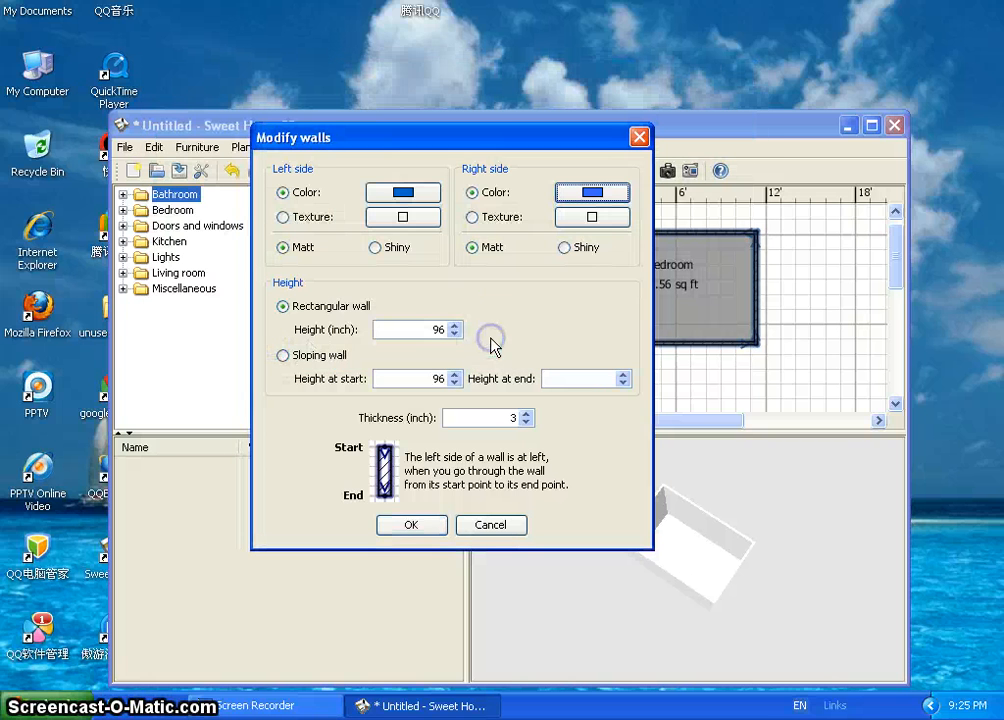
click(430, 527)
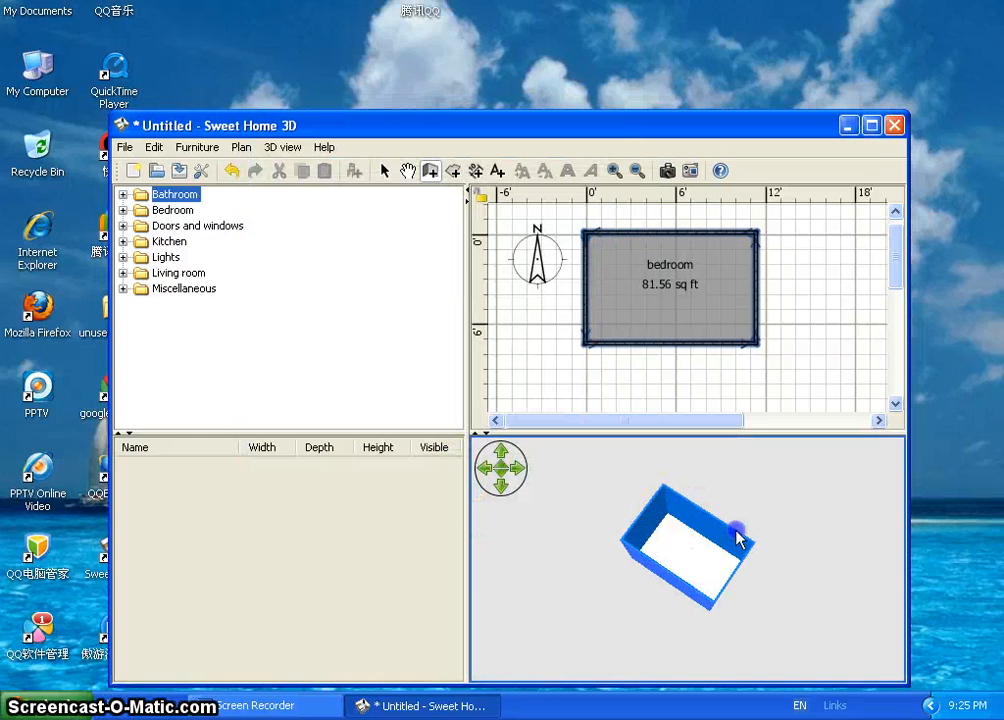
Place a single bed from the Bedroom furniture category in the room's northwest corner, lengthwise along the north wall.
drag(738, 538, 556, 605)
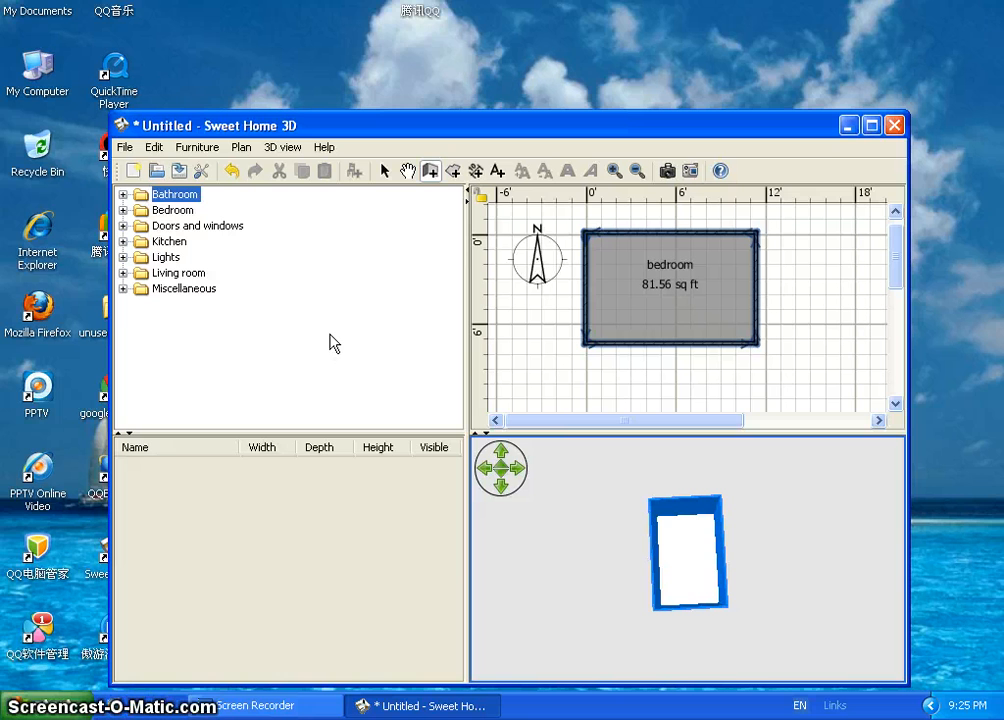
drag(663, 502, 886, 608)
drag(687, 561, 754, 614)
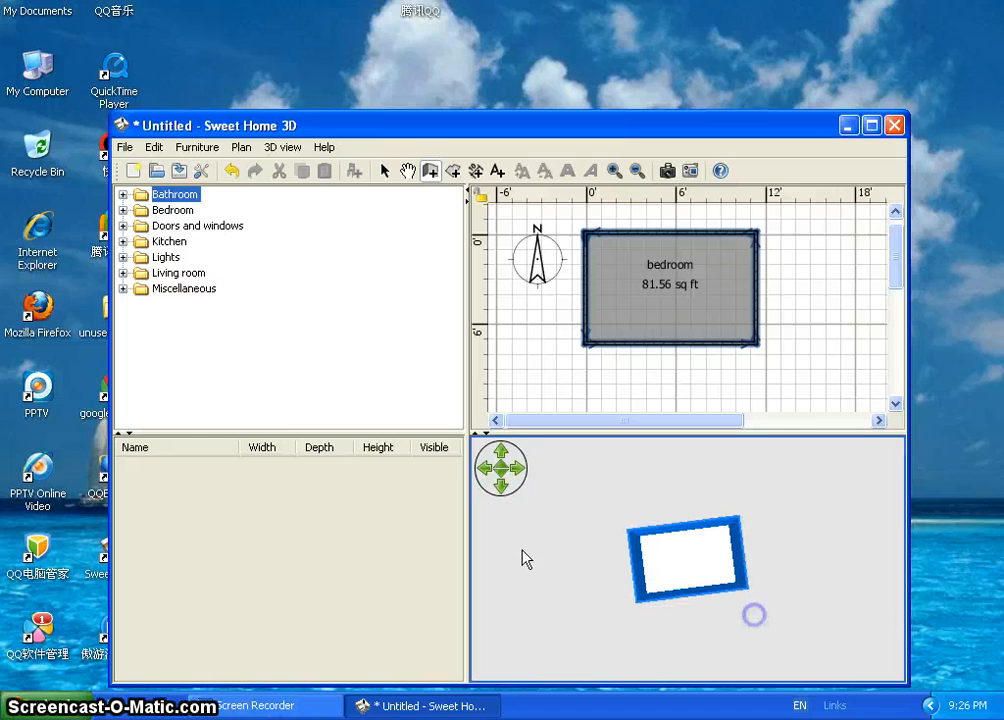
double_click(190, 211)
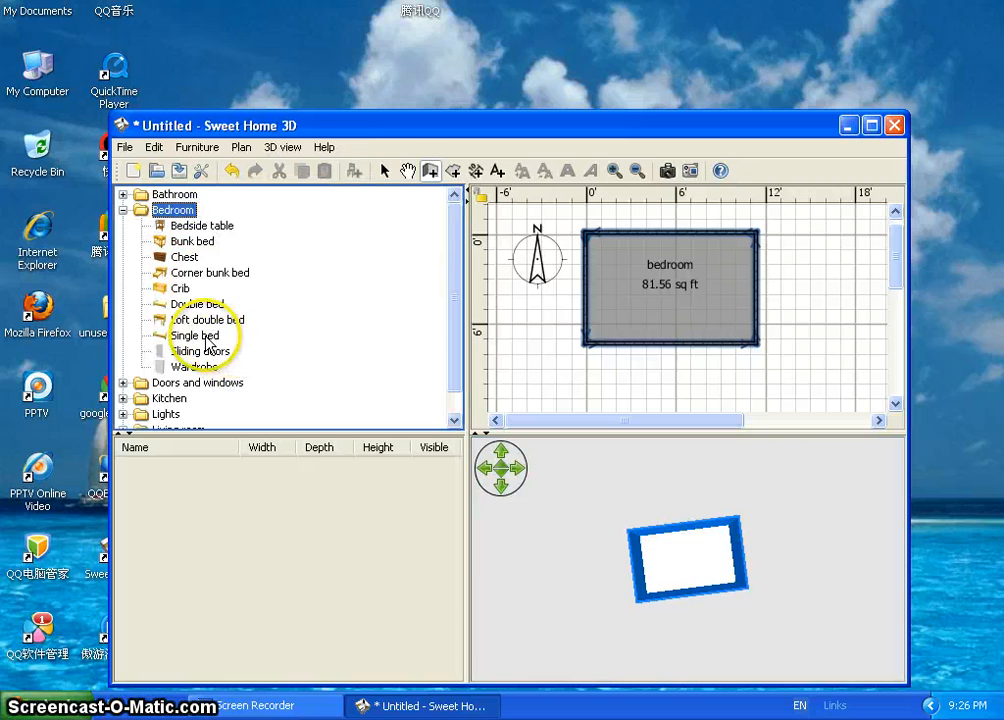
drag(200, 336, 215, 342)
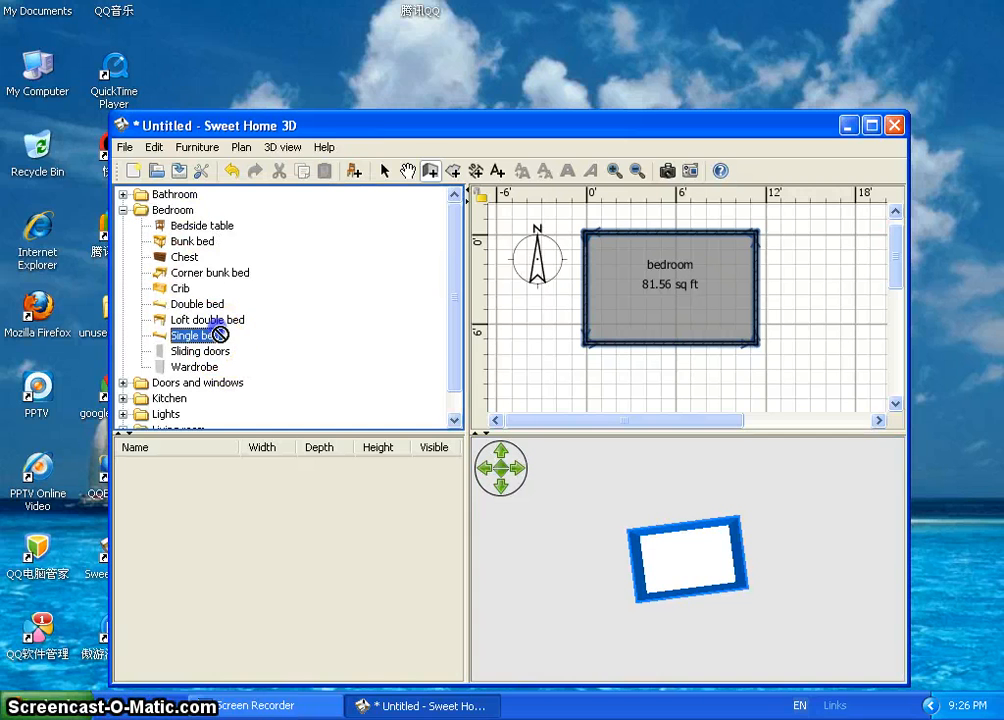
mouse_move(201, 338)
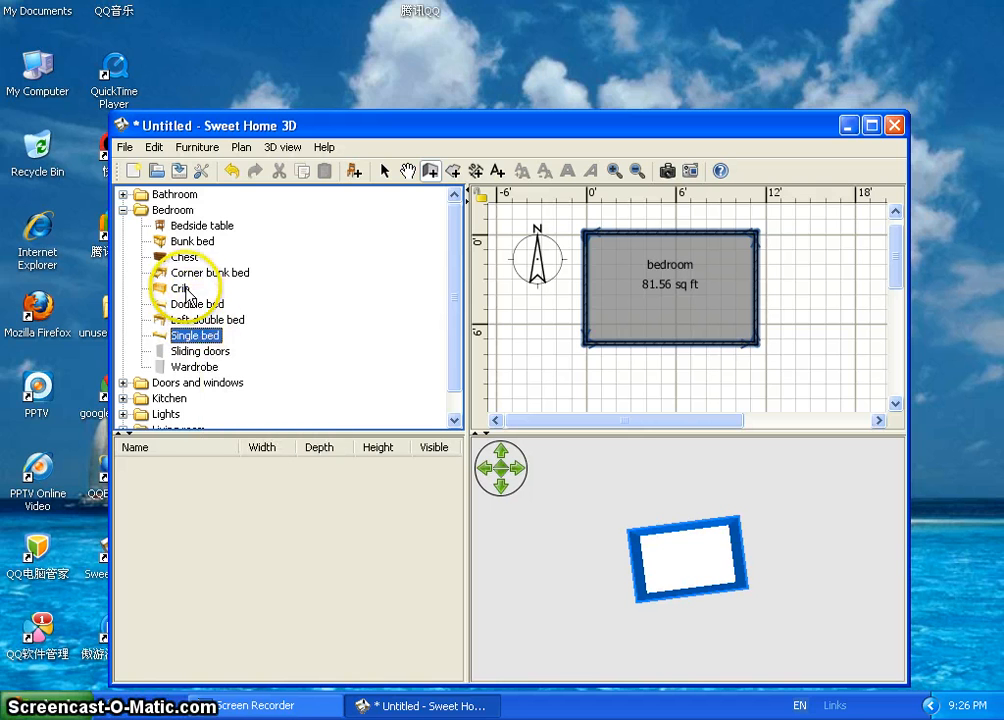
mouse_move(187, 293)
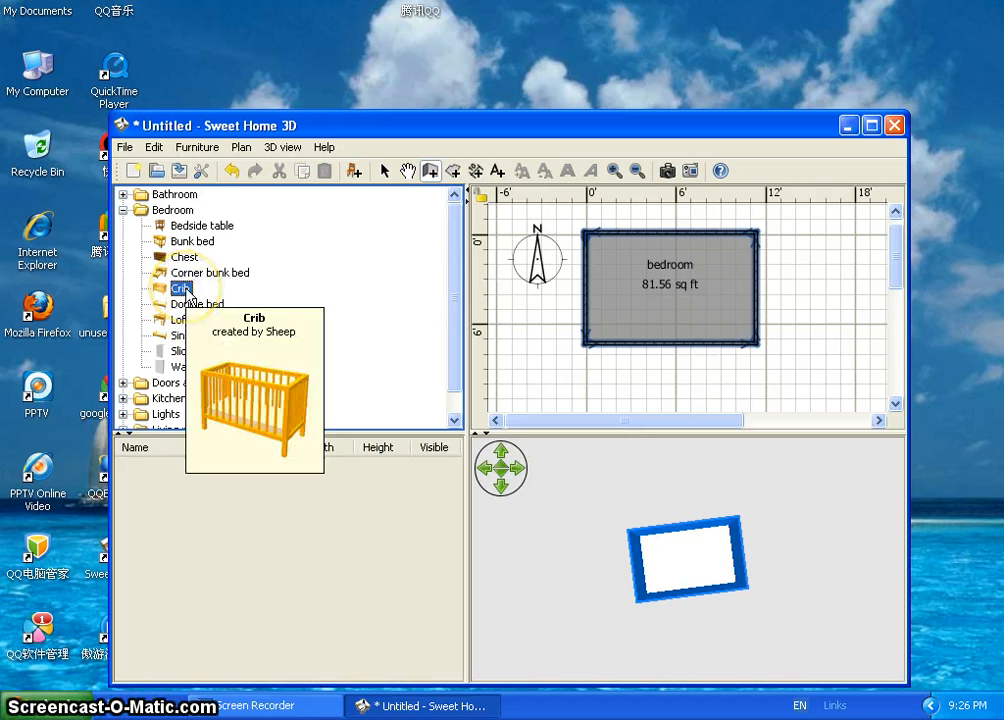
drag(195, 336, 198, 341)
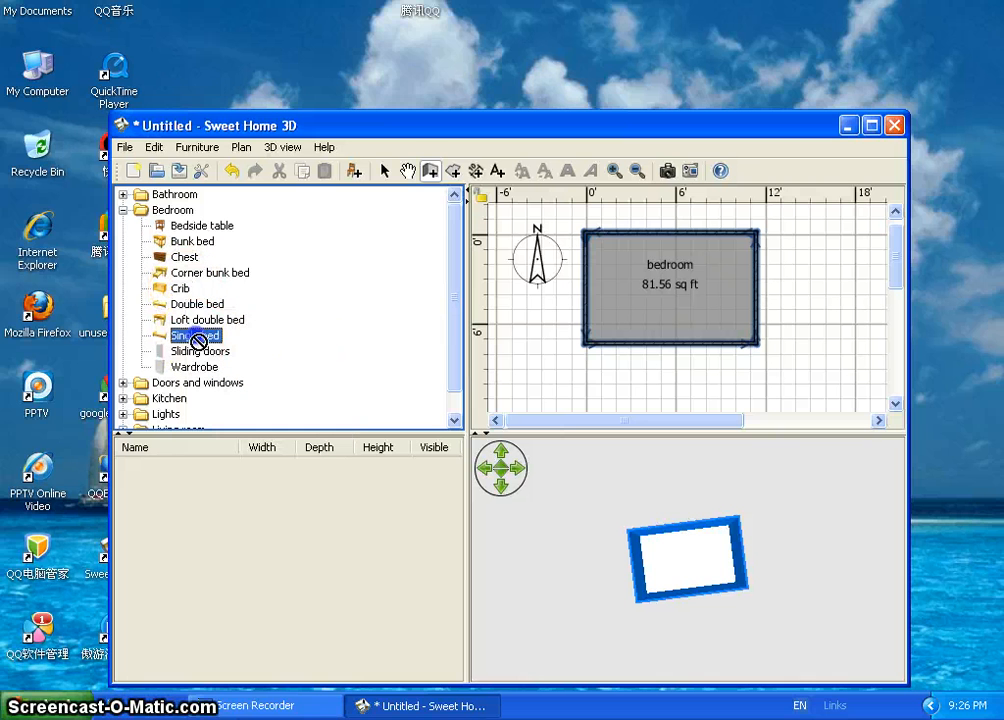
drag(500, 312, 594, 242)
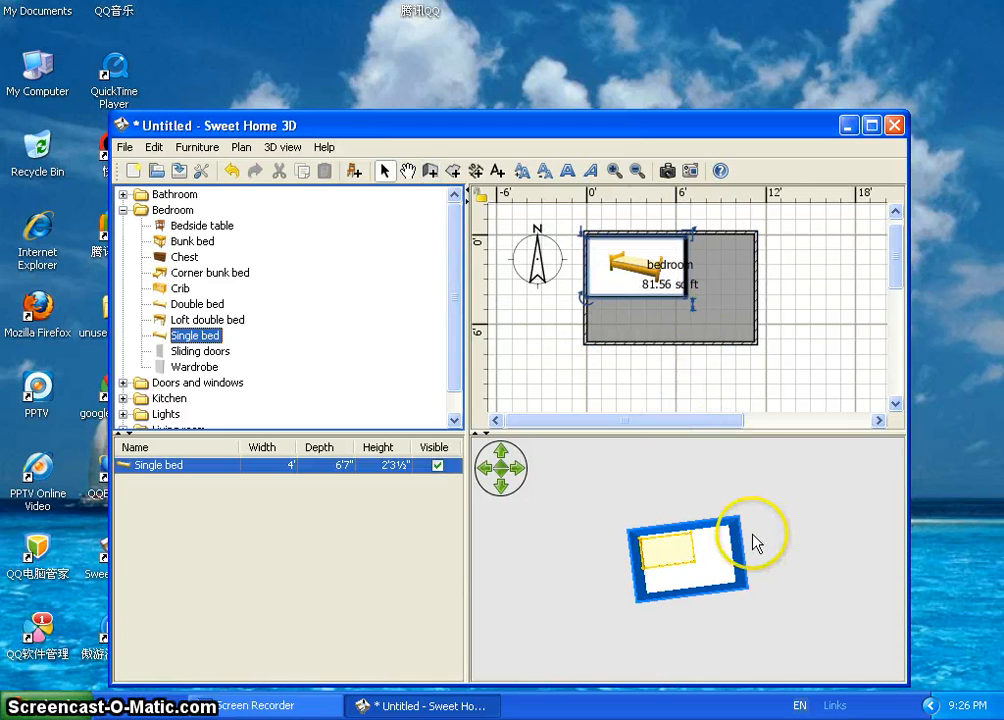
Place a double window from the Doors and windows category in the north wall beside the bed, at about X 38.4 inches.
drag(753, 540, 738, 560)
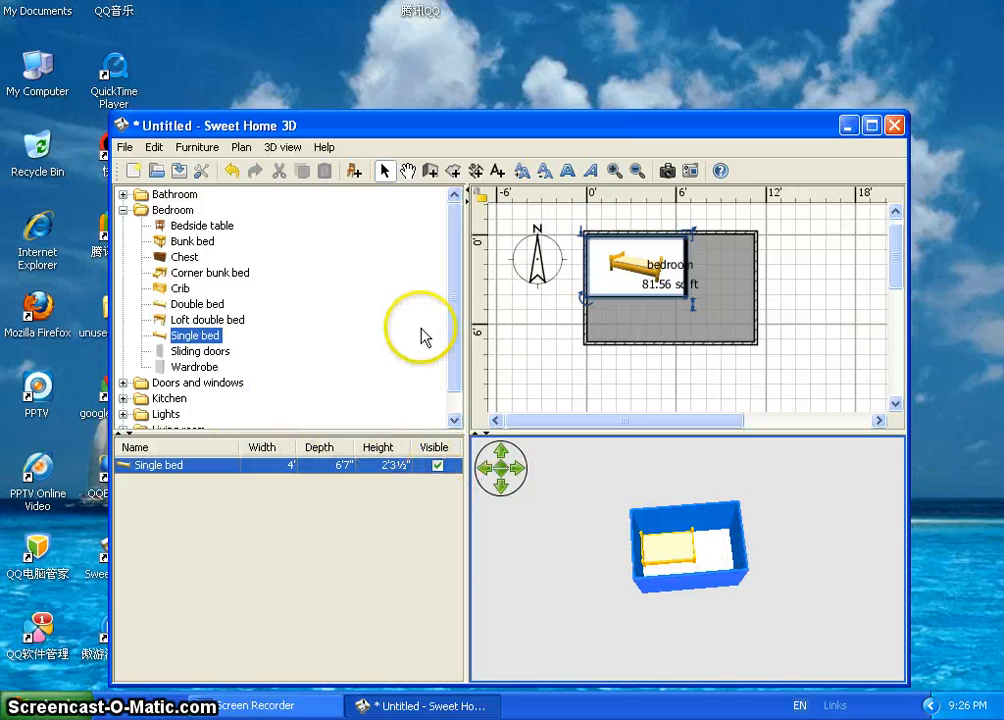
drag(459, 321, 460, 344)
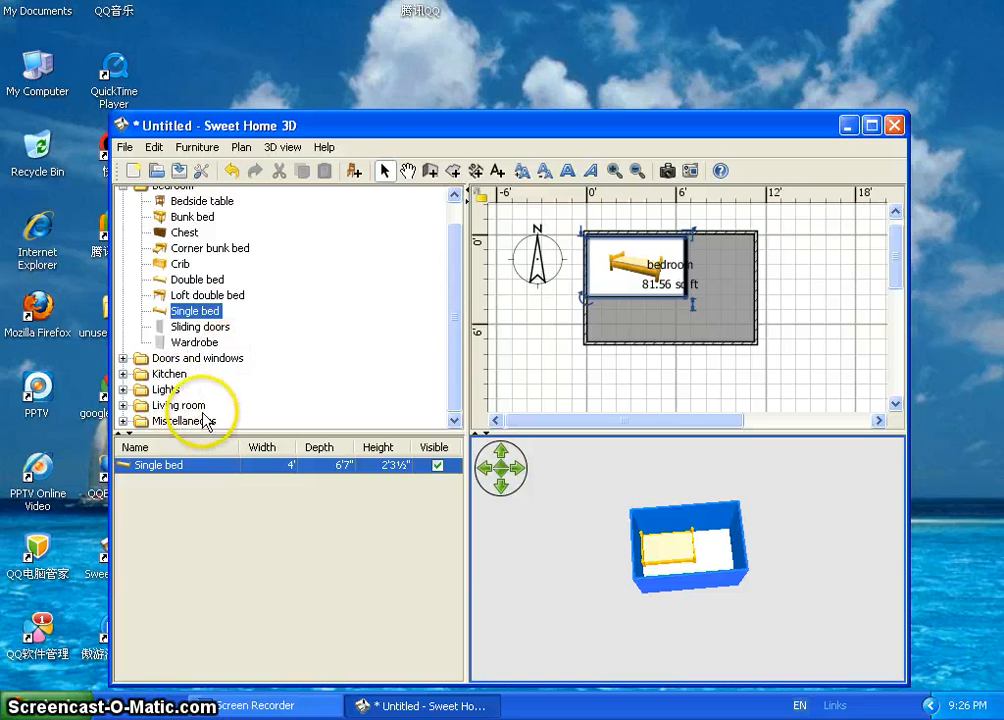
drag(453, 333, 457, 379)
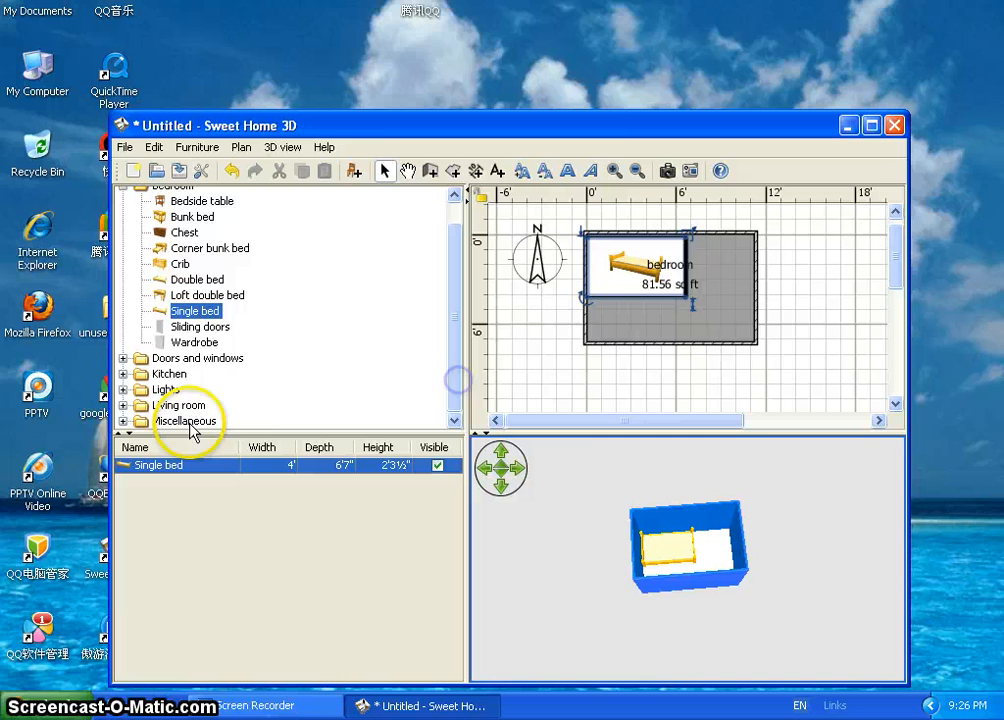
click(206, 360)
double_click(206, 360)
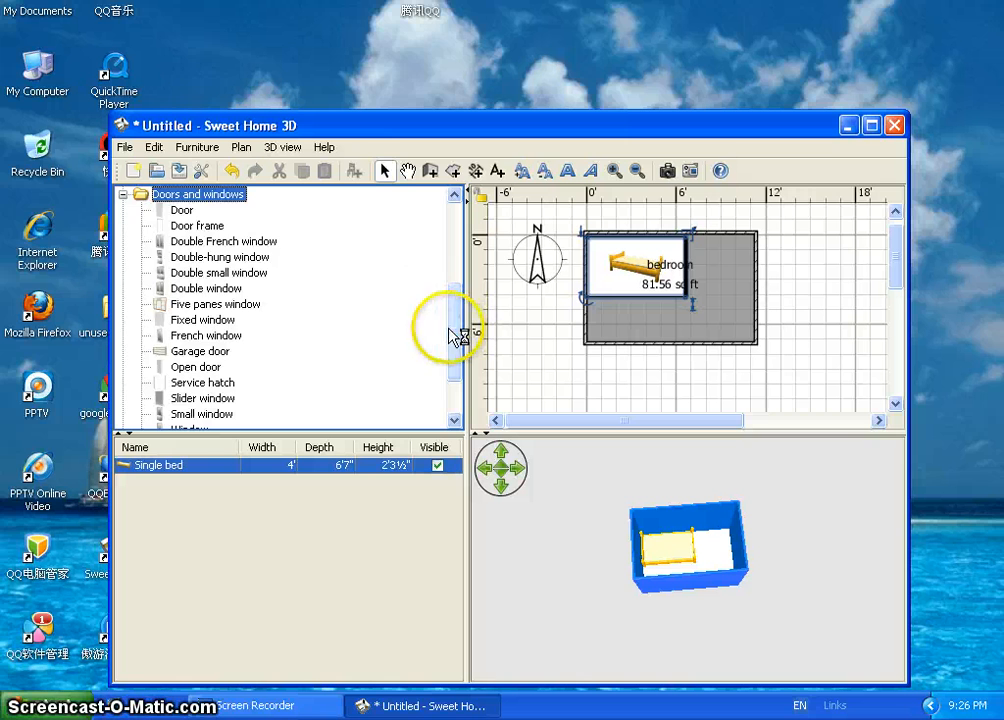
drag(457, 336, 444, 316)
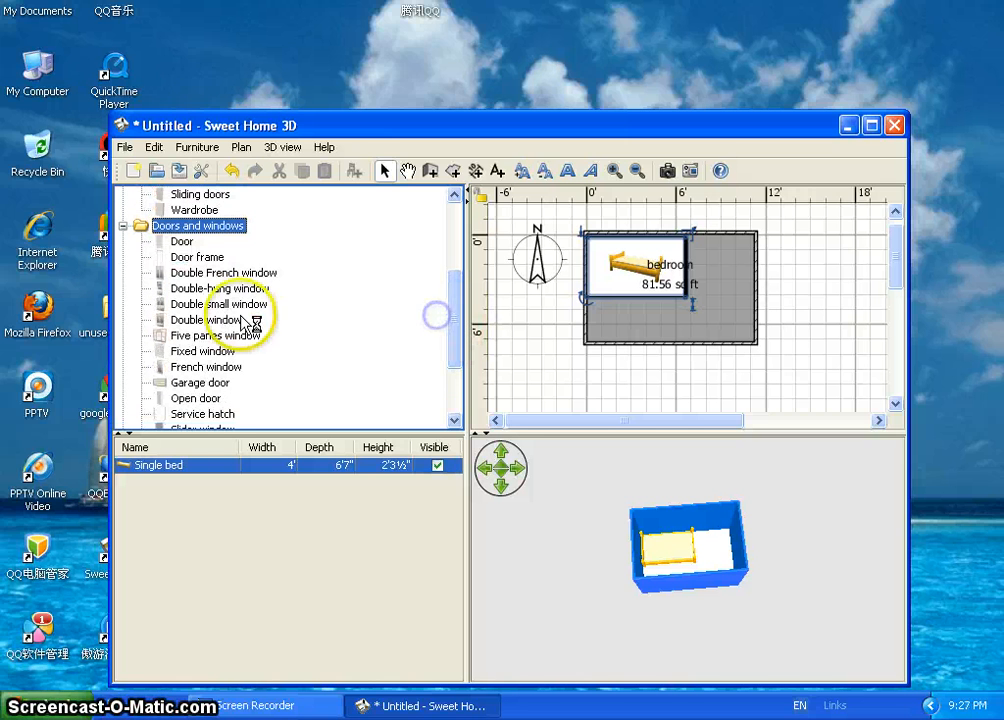
mouse_move(234, 279)
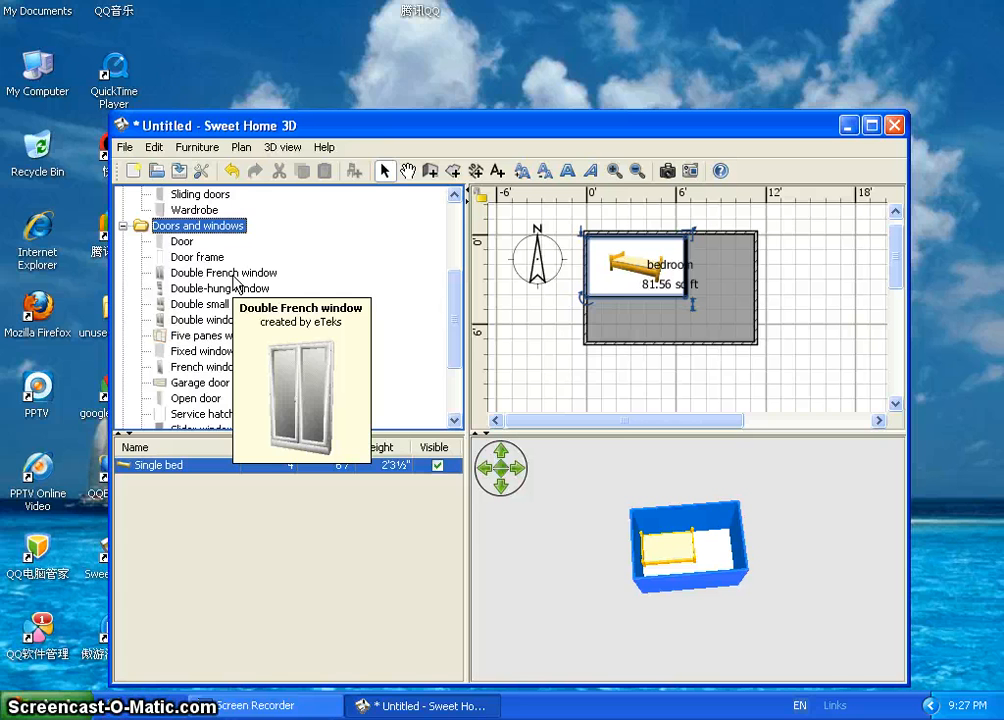
mouse_move(252, 335)
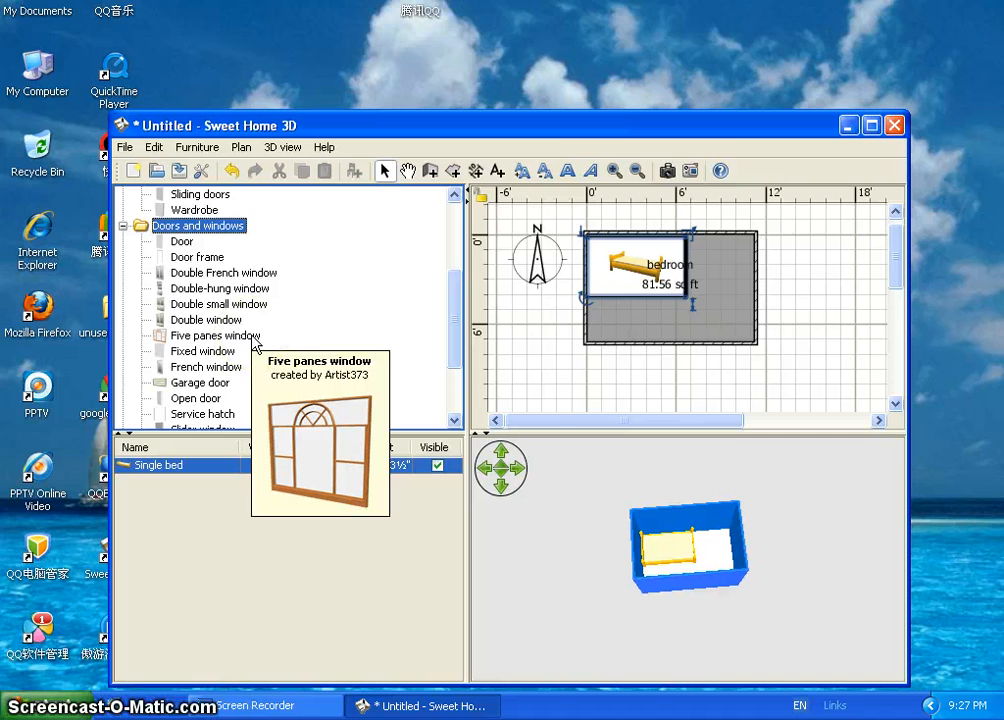
click(212, 322)
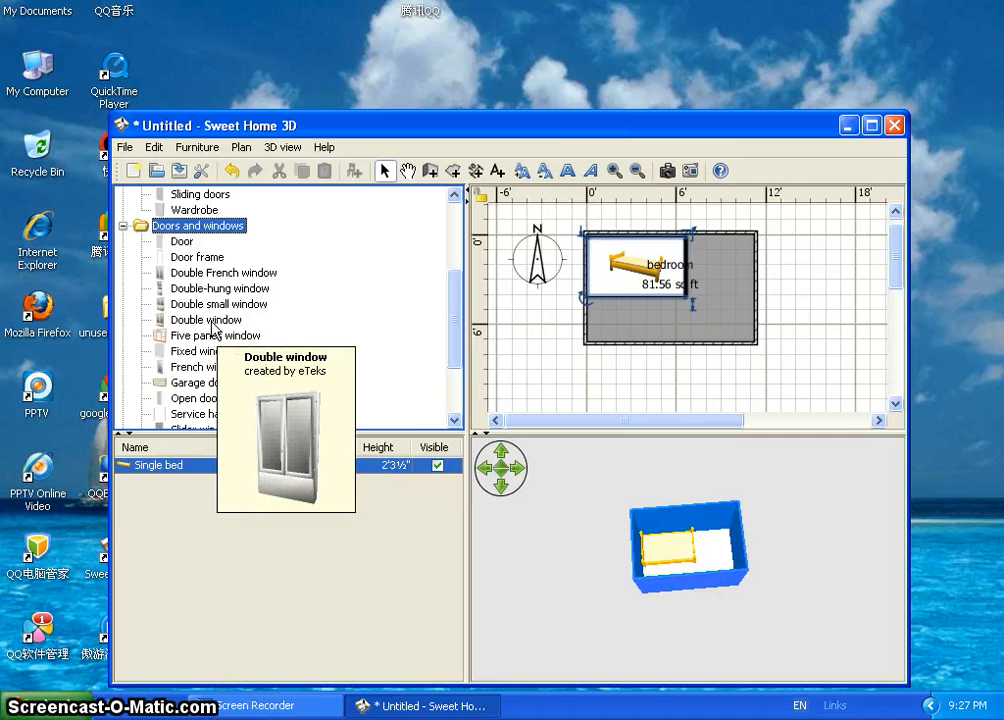
drag(203, 327, 606, 245)
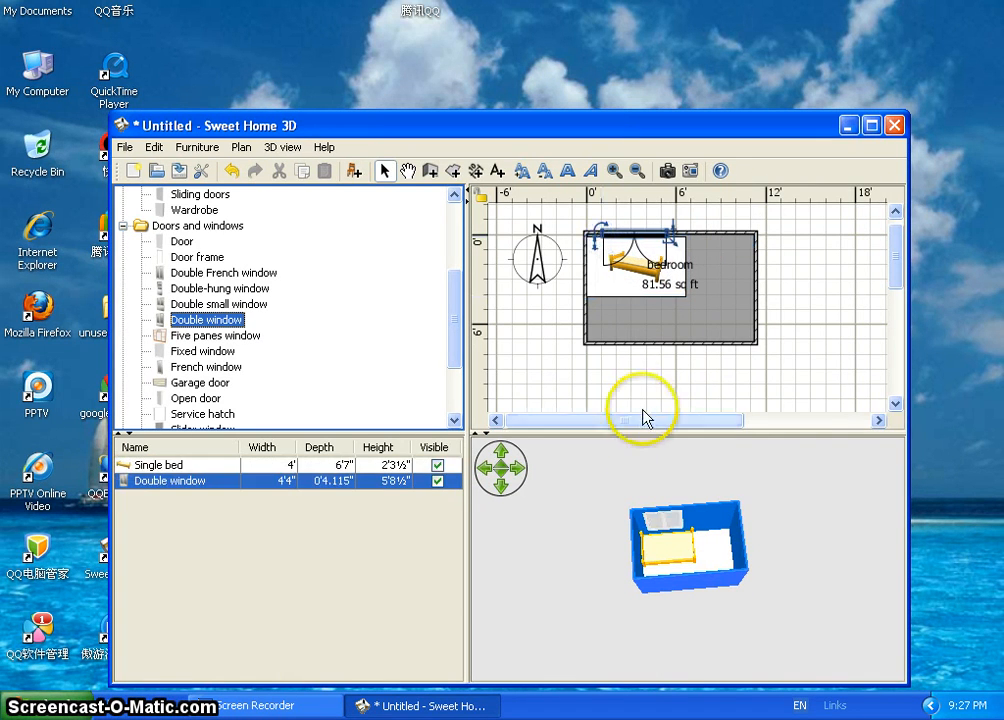
Modify the double window, giving it the blue sky texture with small white clouds, and apply the furniture changes.
drag(707, 525, 684, 466)
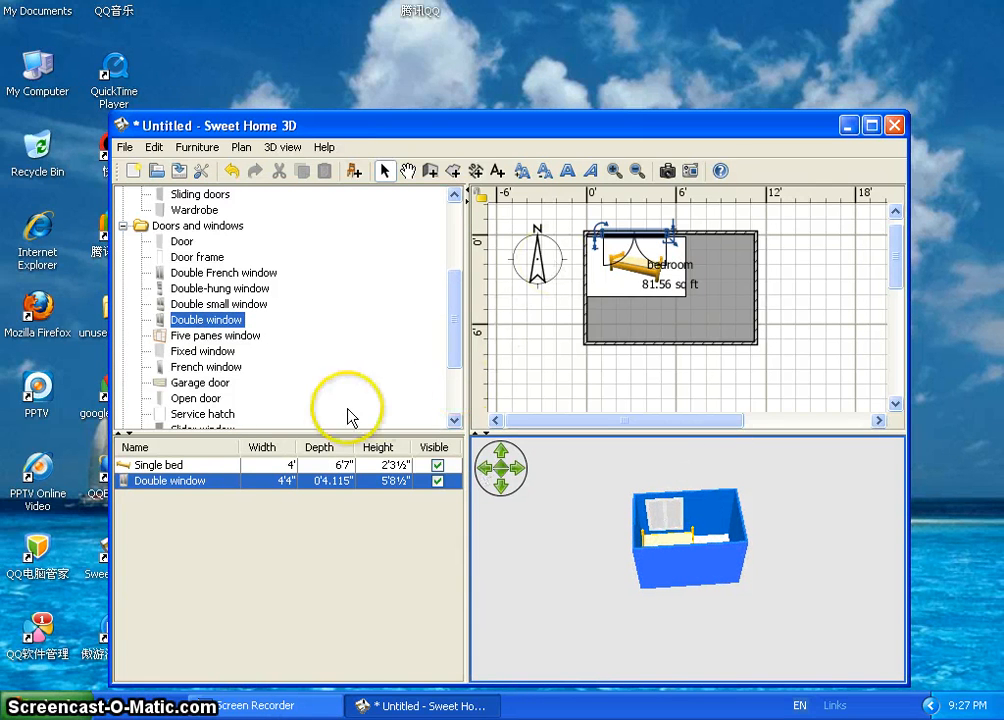
right_click(210, 480)
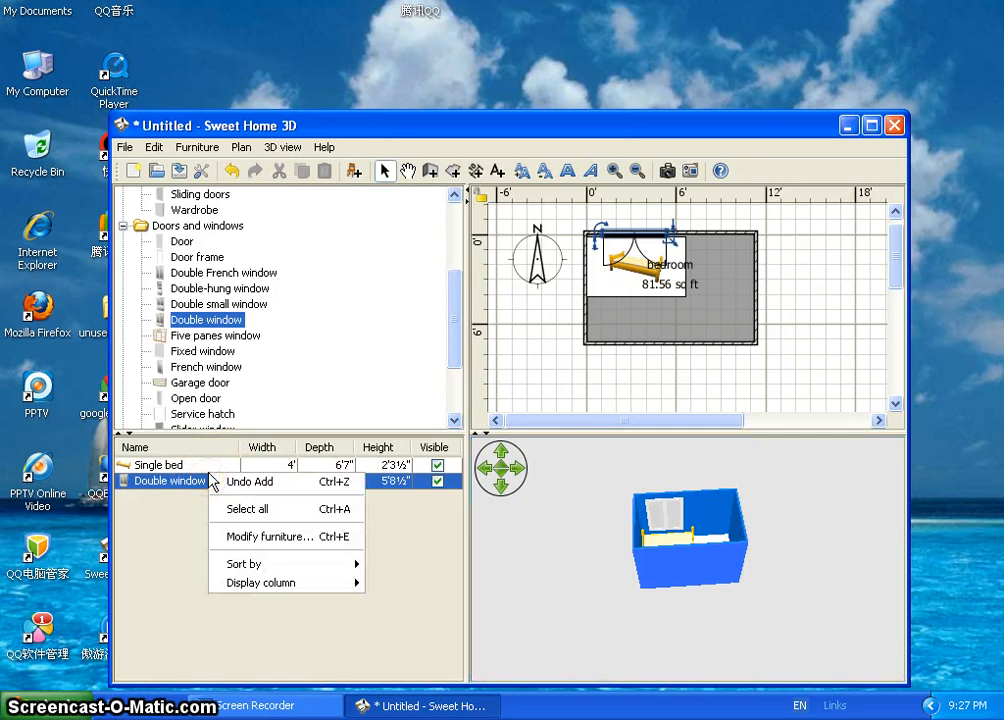
click(266, 538)
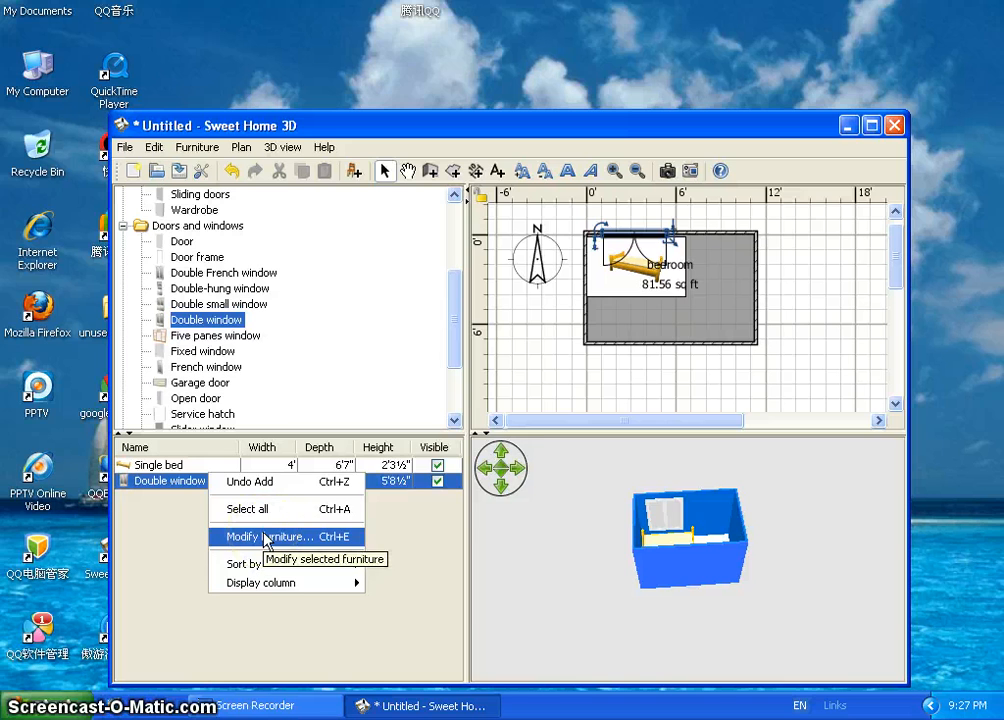
click(266, 538)
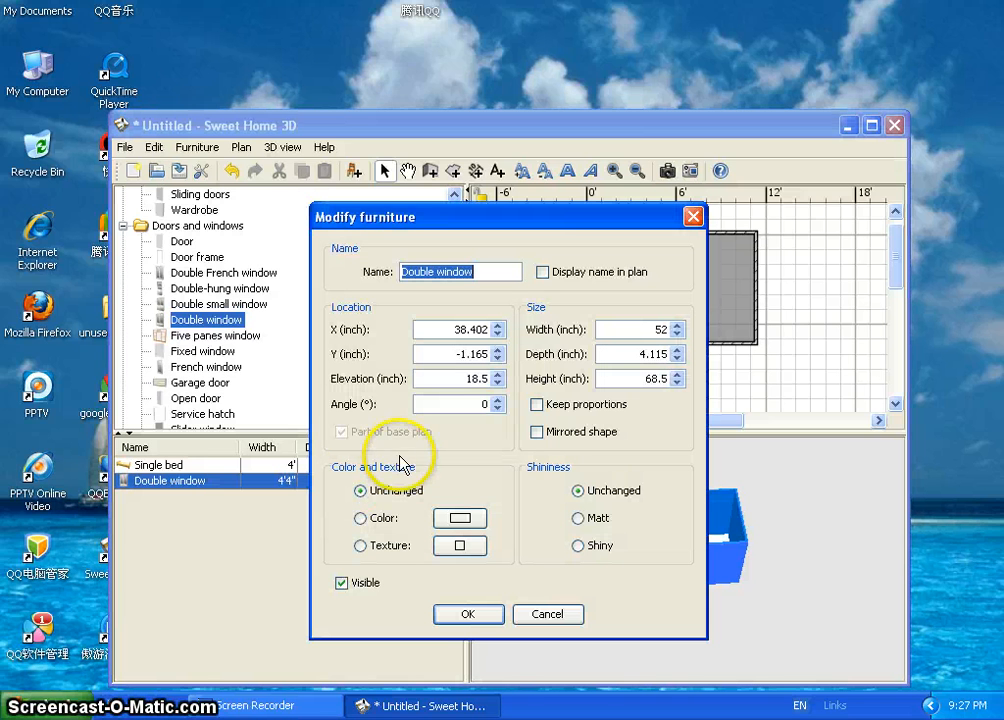
click(399, 548)
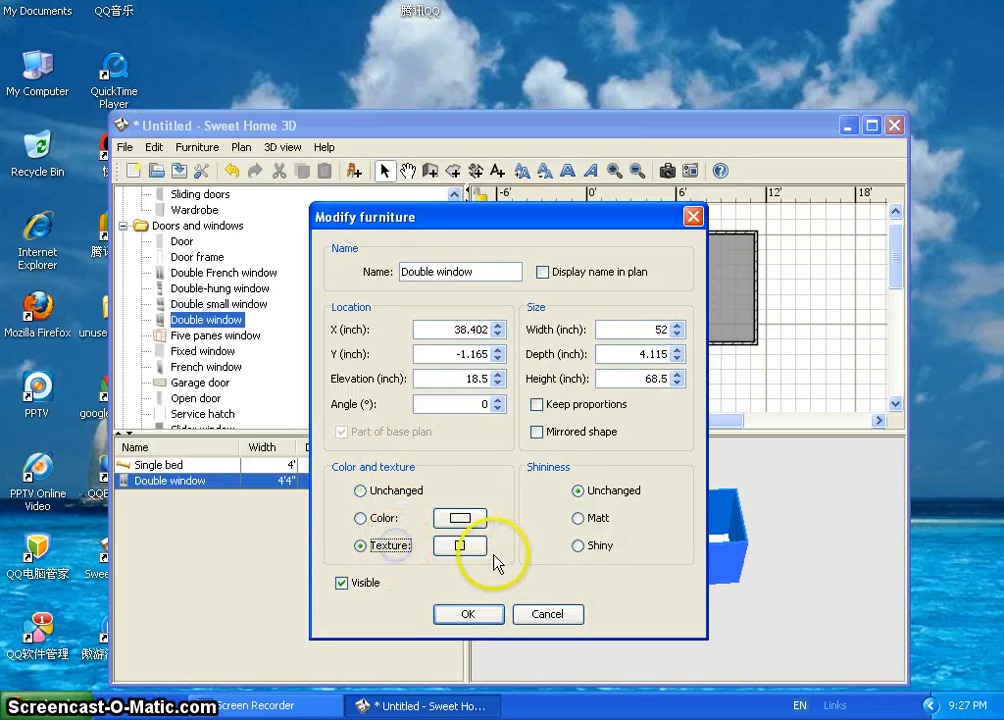
click(484, 548)
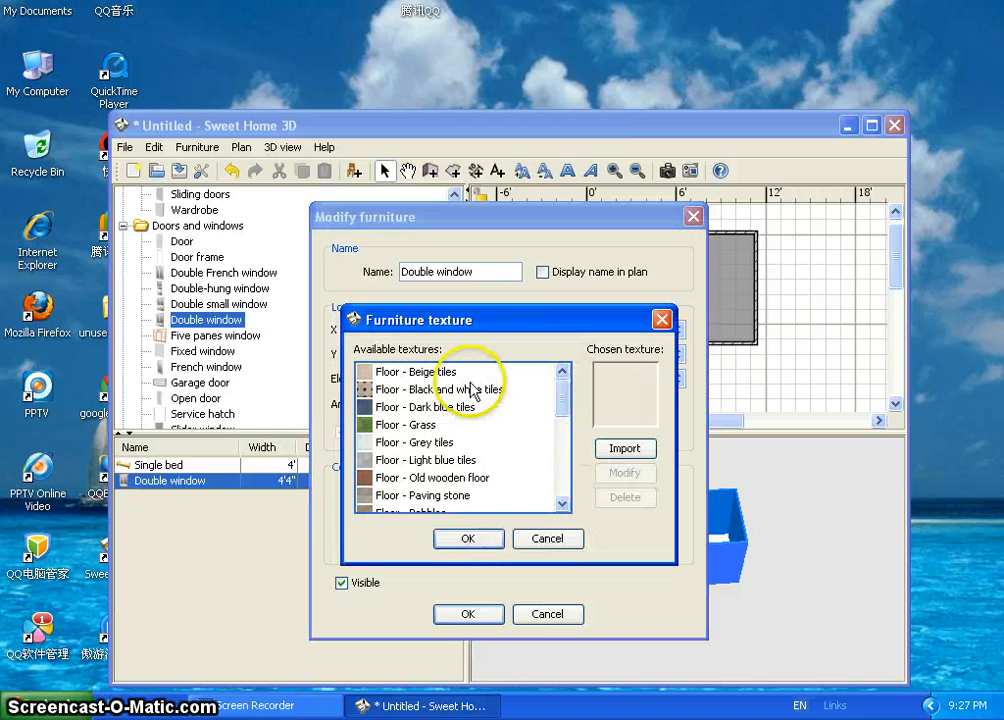
click(440, 371)
click(483, 391)
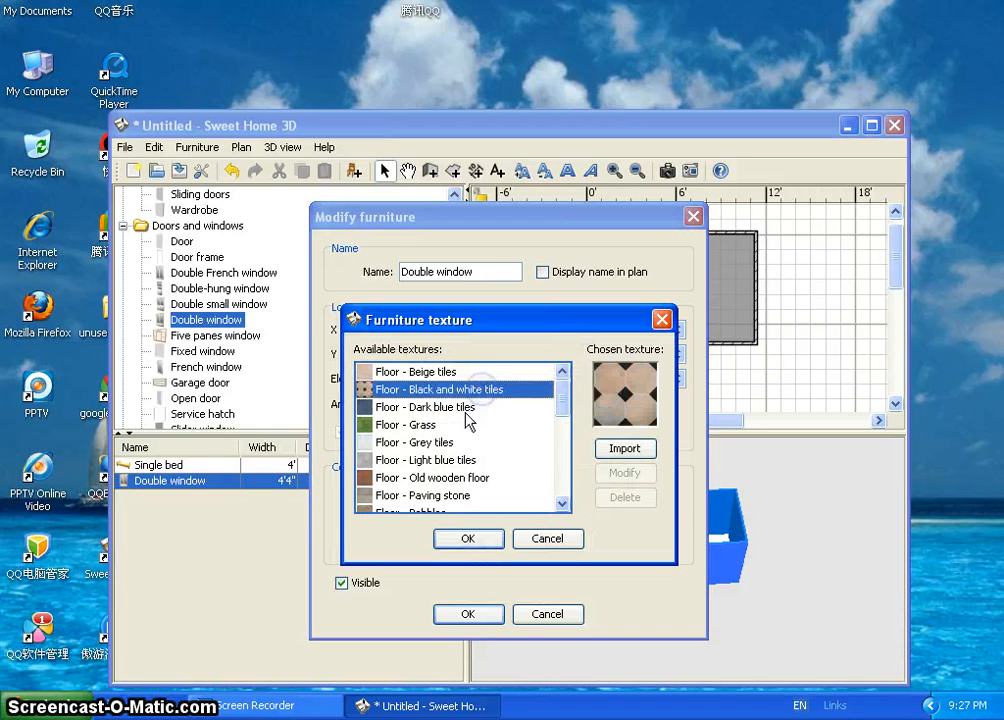
click(479, 407)
drag(558, 408, 560, 440)
click(420, 460)
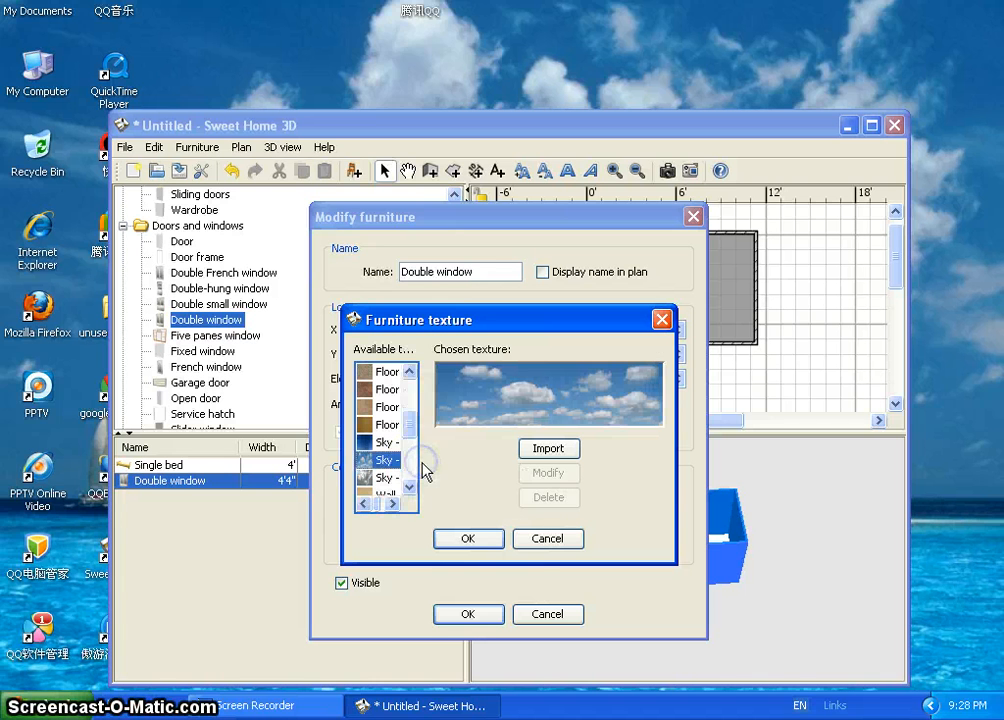
click(494, 539)
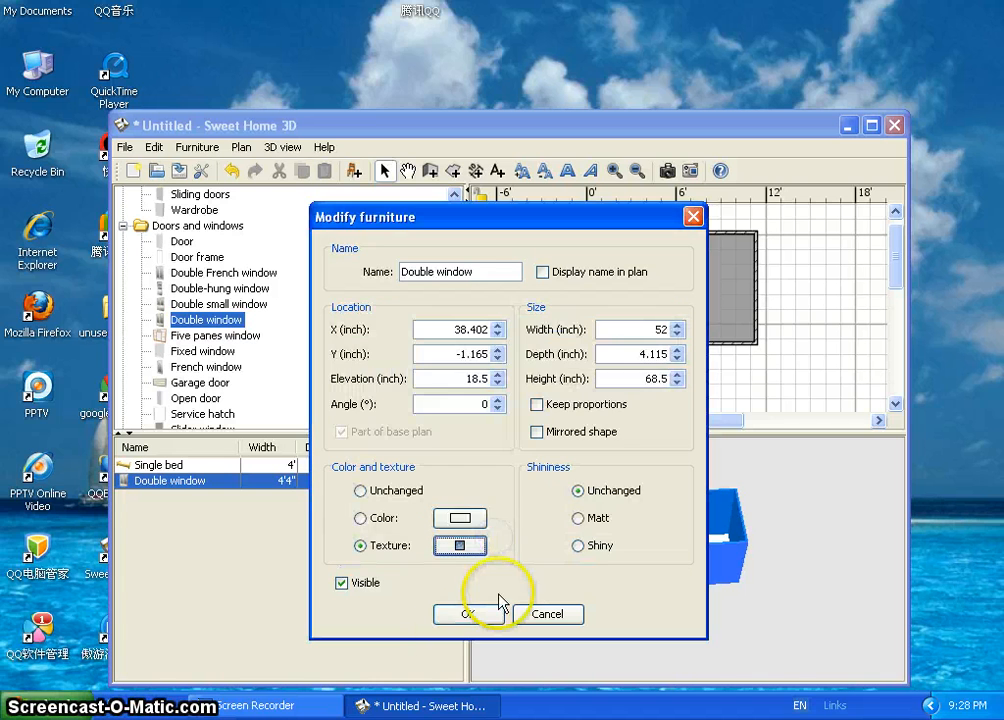
click(462, 615)
Place a door from the Doors and windows category in the bedroom's south wall near the southeast corner, 7'8" from the west wall.
drag(693, 527, 669, 518)
drag(657, 500, 728, 650)
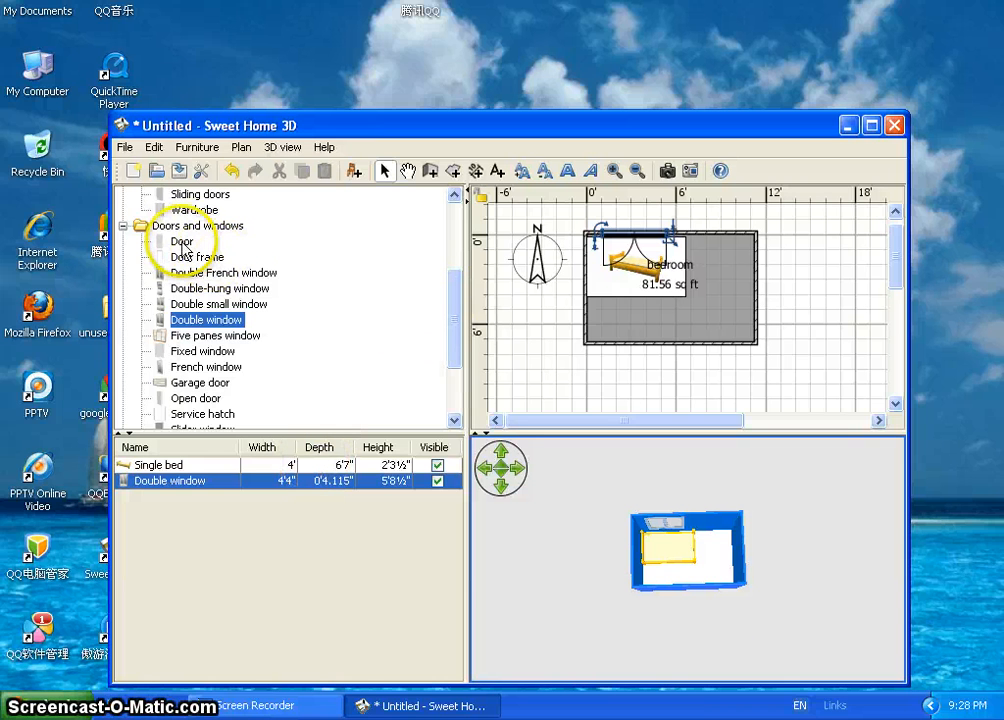
mouse_move(184, 247)
drag(184, 248, 231, 270)
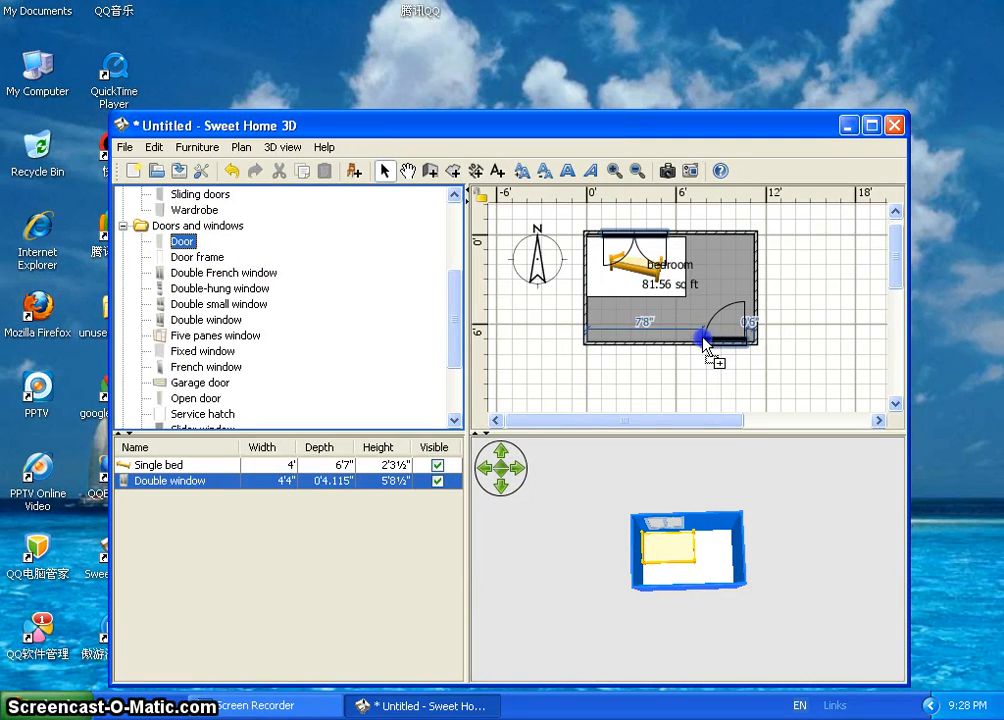
drag(704, 343, 706, 345)
drag(740, 545, 713, 520)
drag(729, 612, 945, 695)
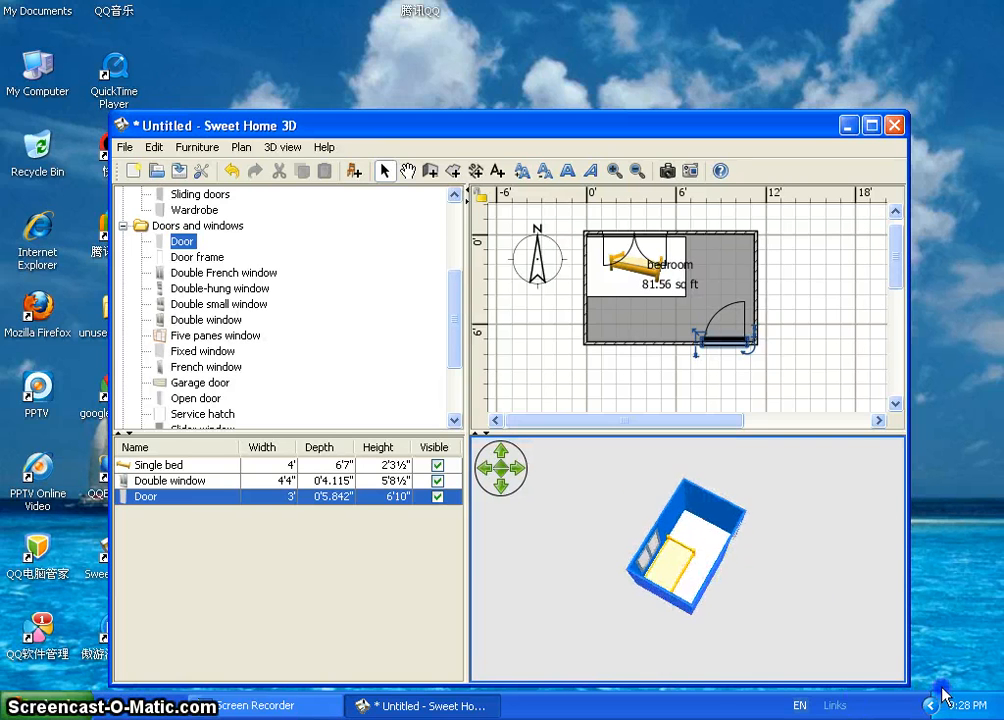
Place a floor uplight from the Lights category in the bedroom's northeast corner.
drag(448, 332, 474, 402)
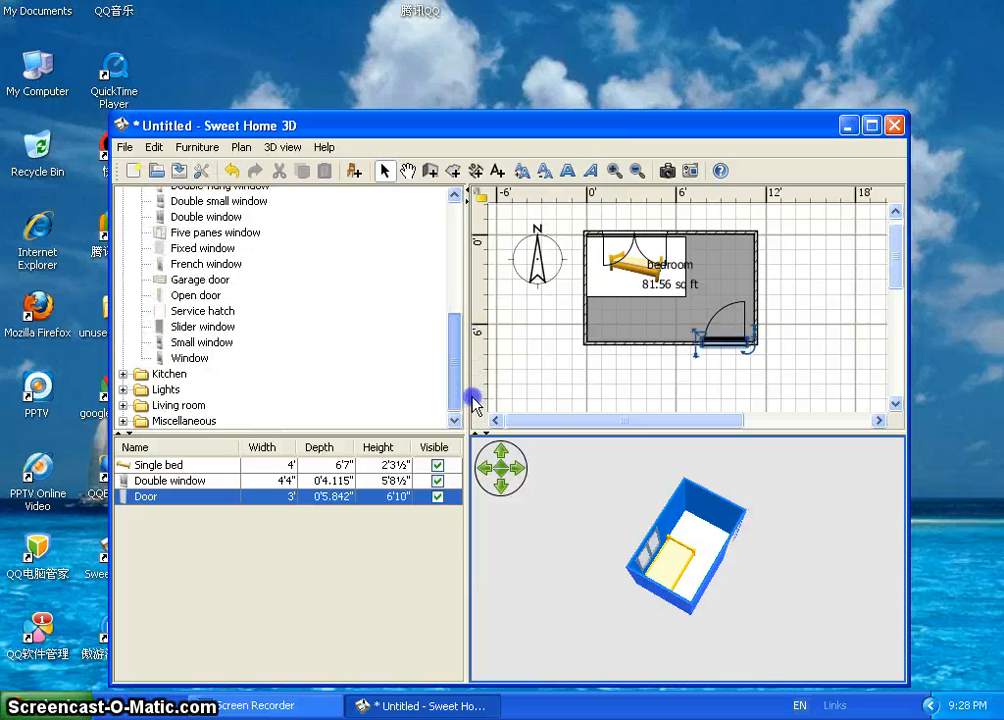
double_click(150, 389)
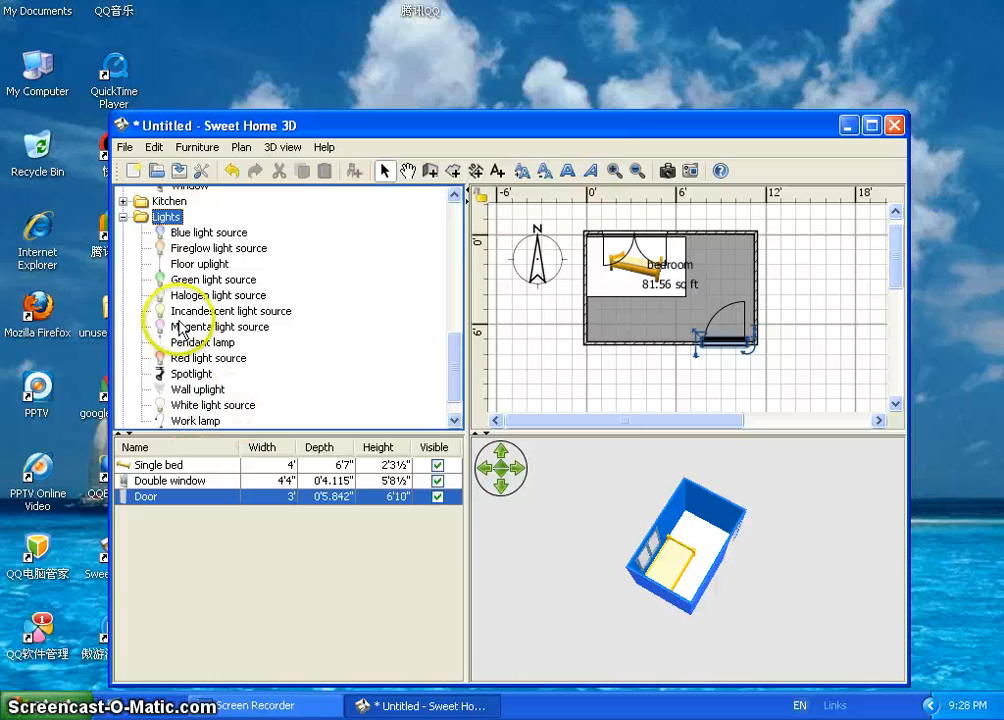
drag(189, 272, 212, 280)
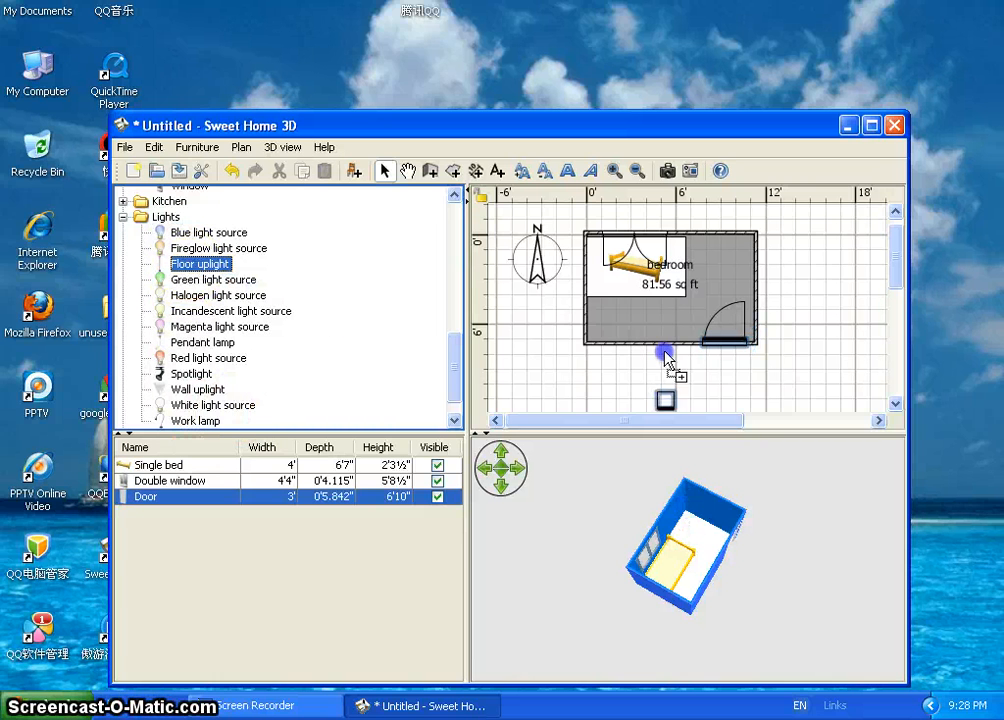
drag(665, 358, 718, 253)
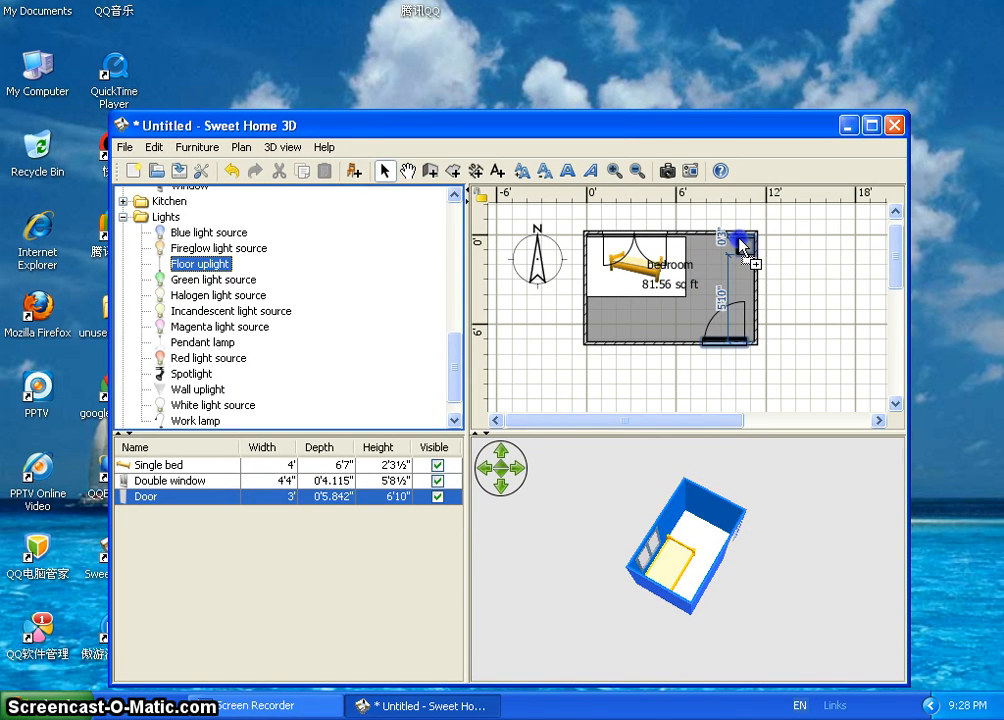
drag(748, 247, 748, 245)
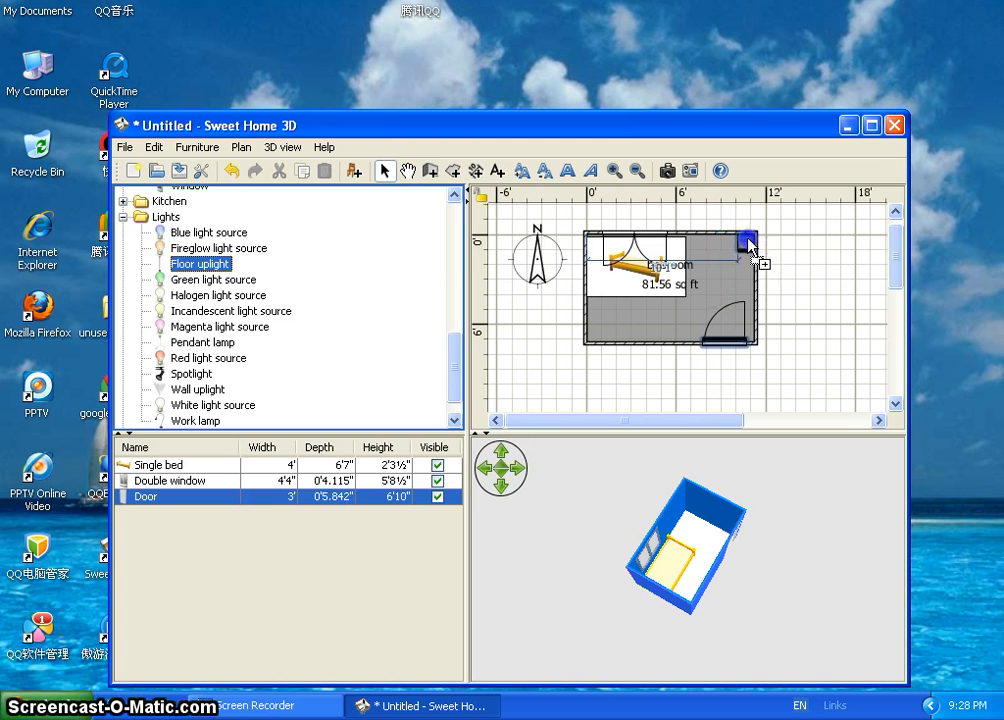
drag(748, 240, 748, 241)
Lock the base plan containing the bedroom's floor area and walls.
drag(699, 294, 644, 316)
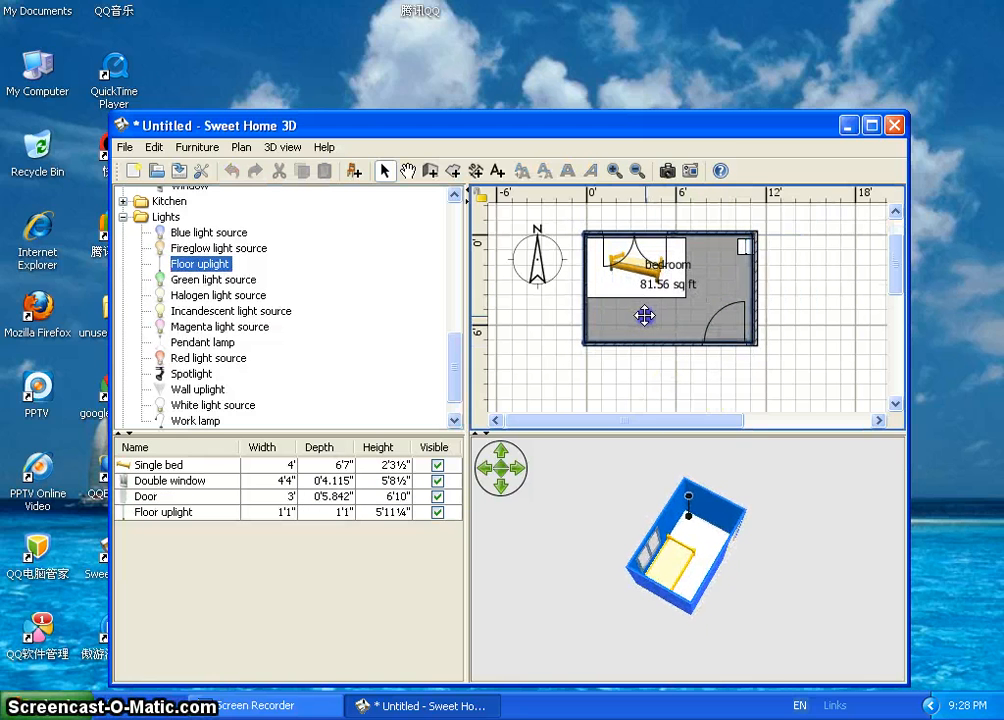
drag(639, 587, 563, 530)
drag(473, 489, 650, 619)
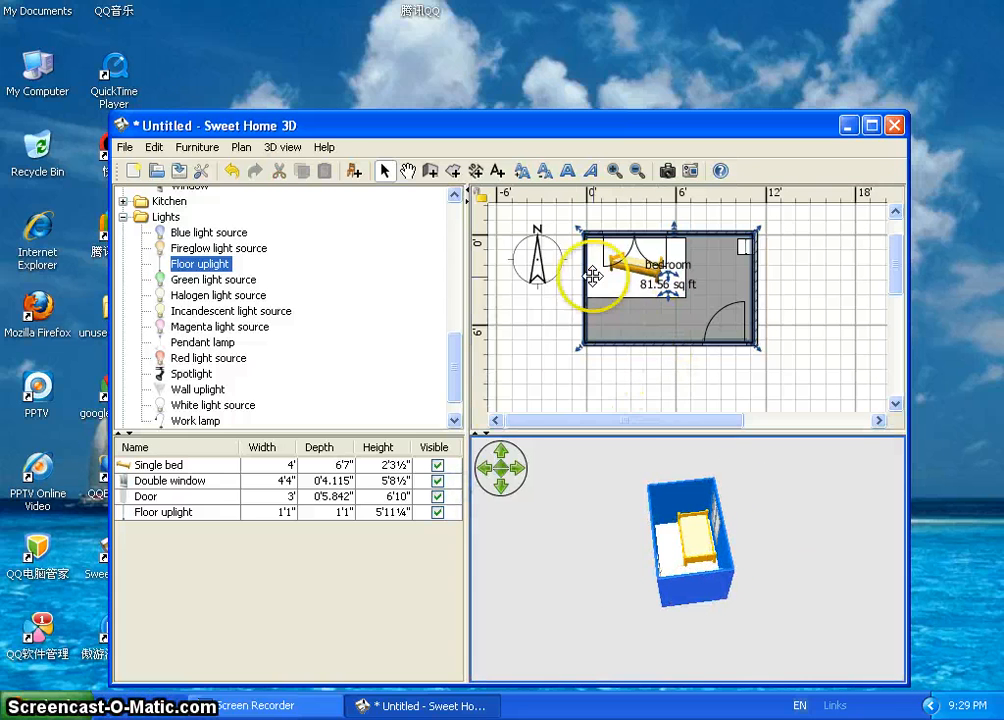
right_click(638, 326)
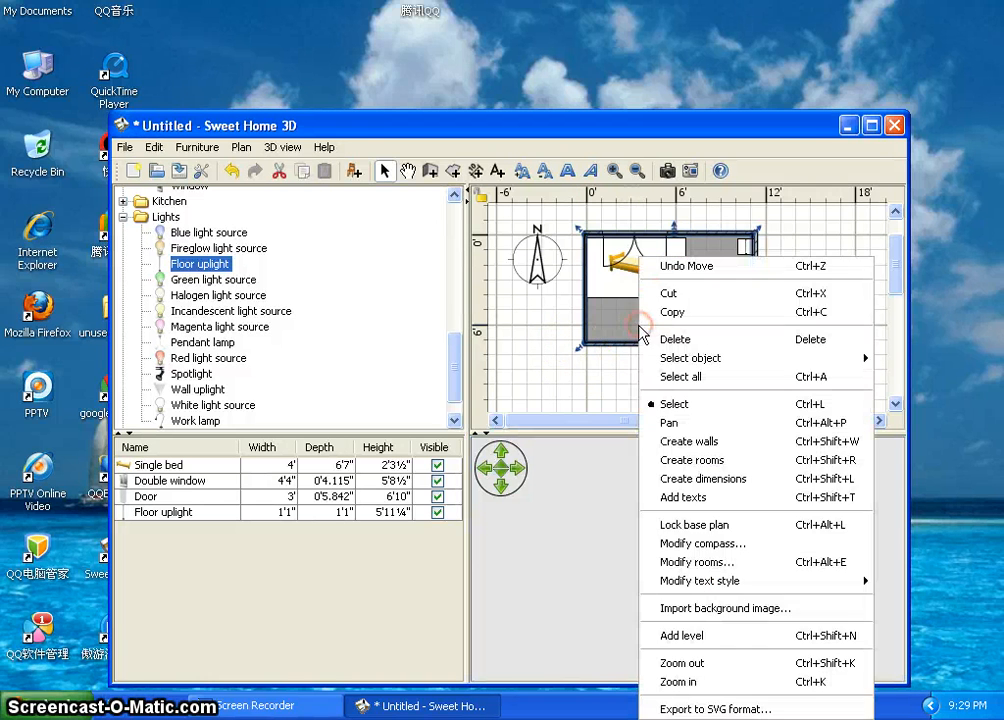
click(564, 340)
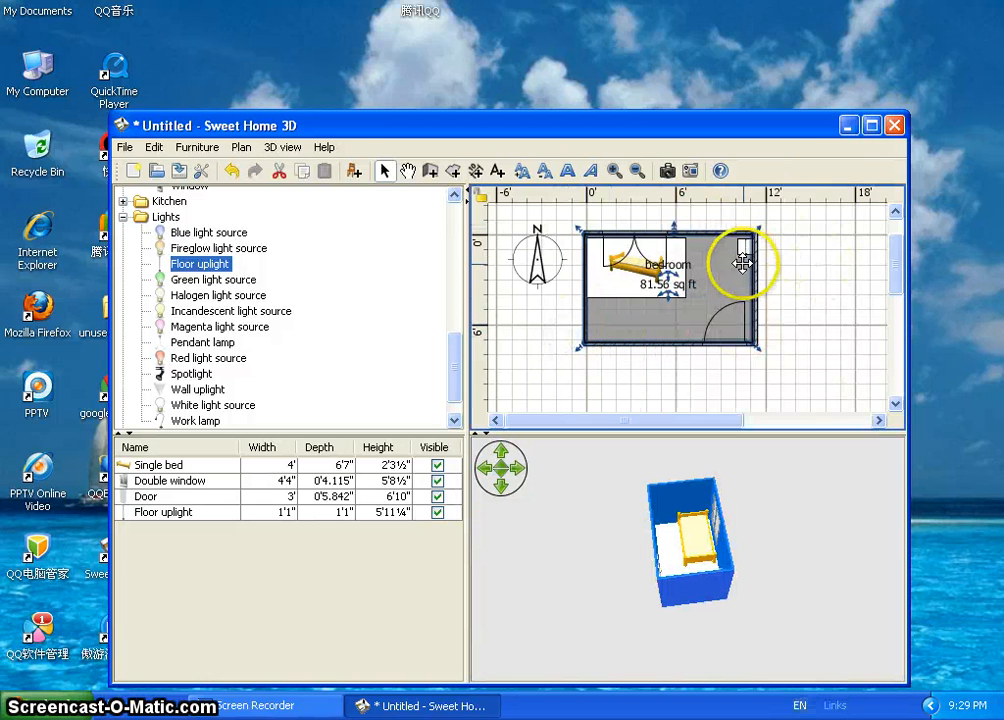
right_click(669, 318)
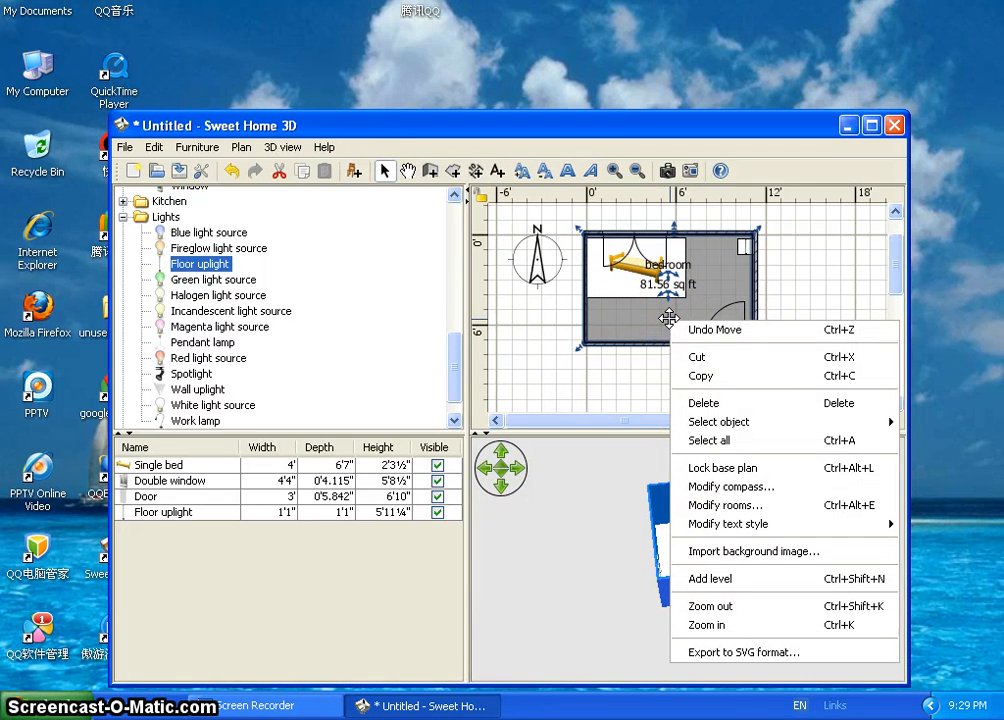
click(748, 467)
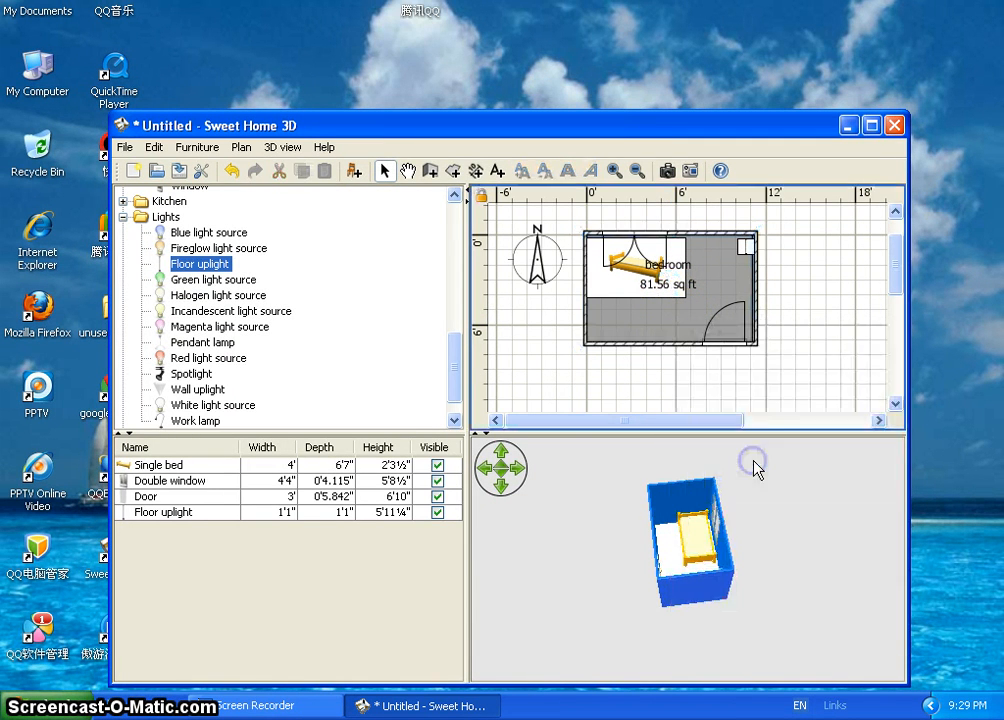
Test selection on the locked plan by selecting the bed and box-selecting the whole bedroom, and clear the selection.
click(599, 263)
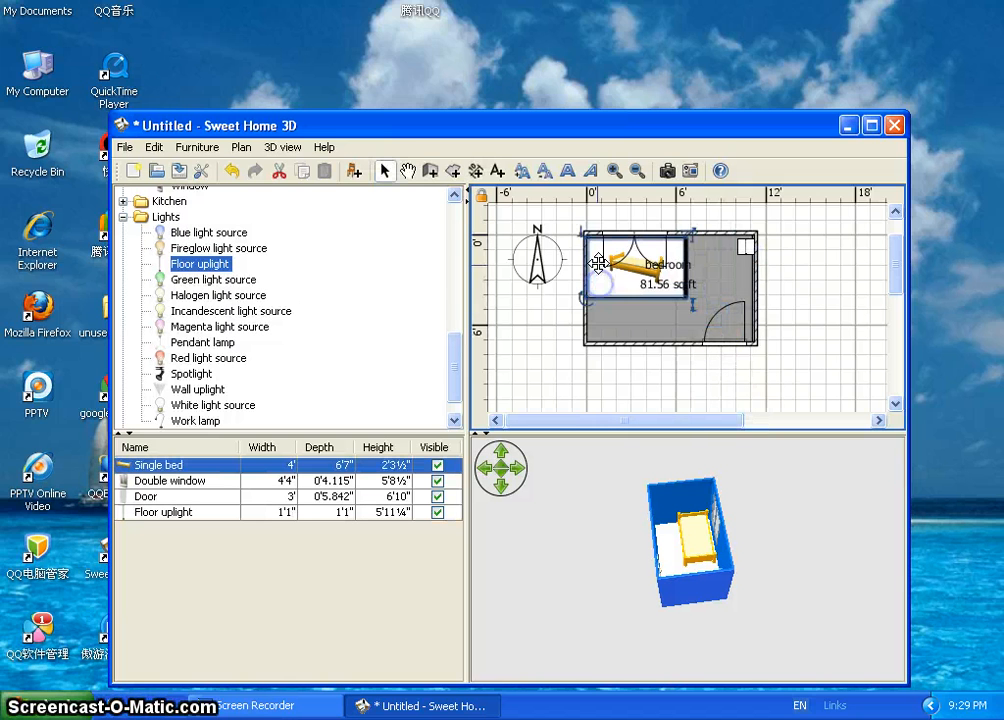
drag(789, 232, 517, 394)
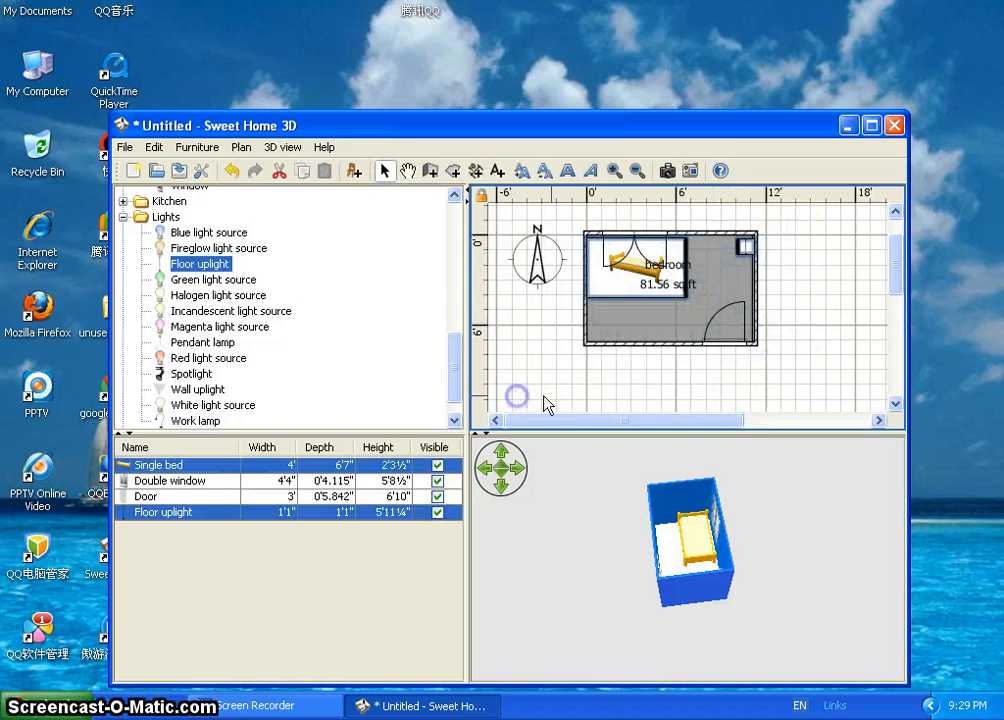
drag(753, 384, 749, 381)
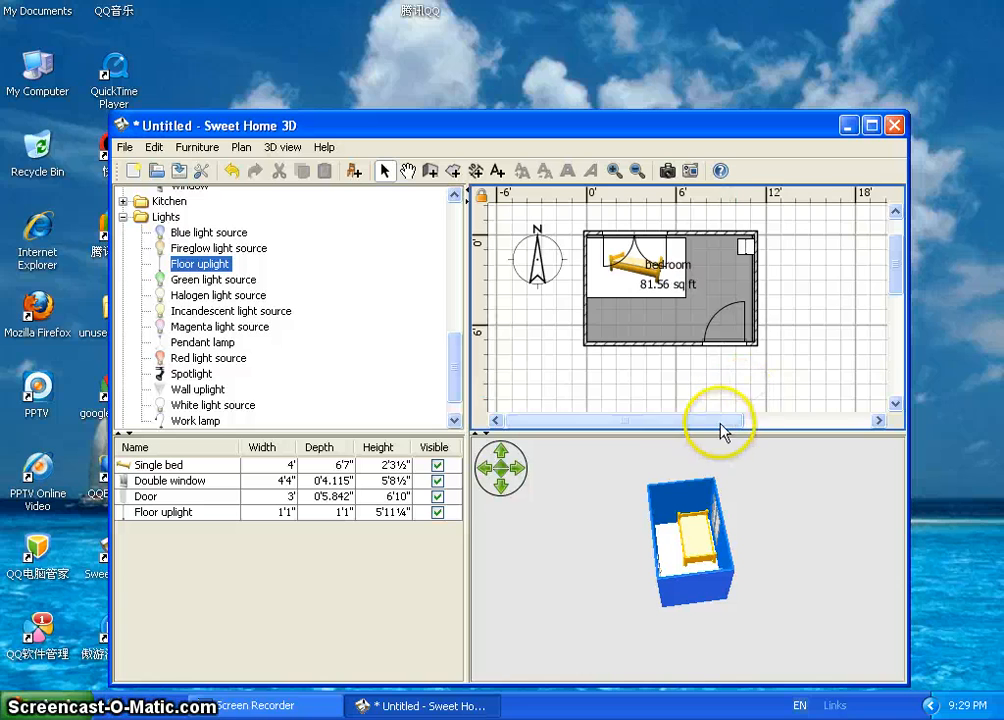
Draw a rectangular room floor about 18'4" by 8'11" directly south of the bedroom, starting at its southwest corner.
mouse_move(722, 422)
mouse_down()
mouse_move(784, 419)
mouse_move(722, 424)
mouse_up()
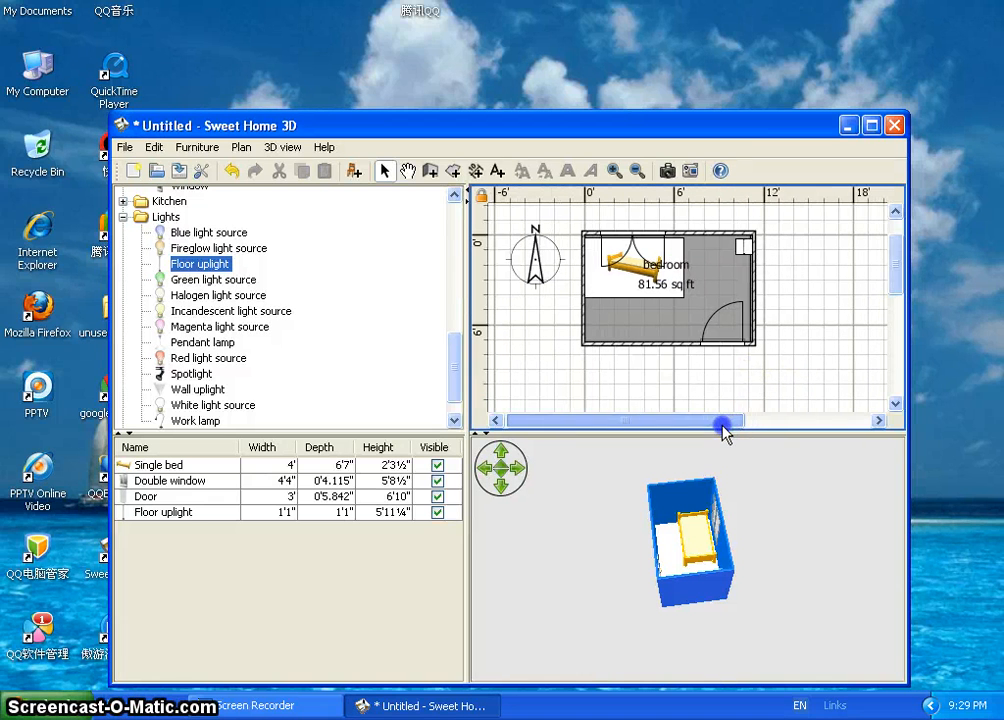
drag(897, 275, 897, 286)
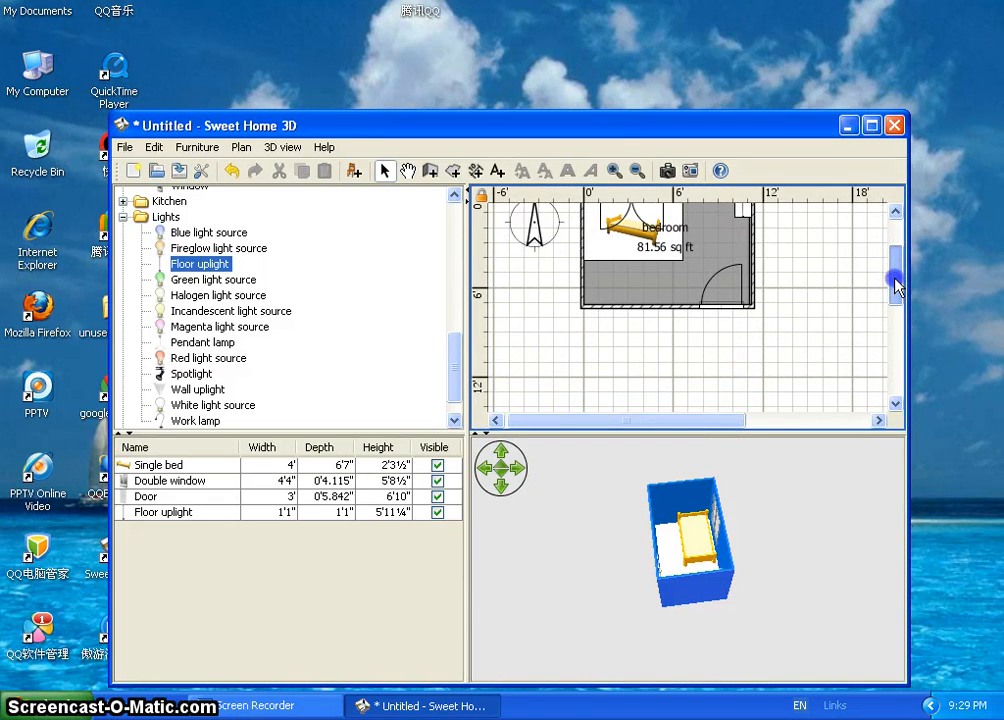
click(242, 147)
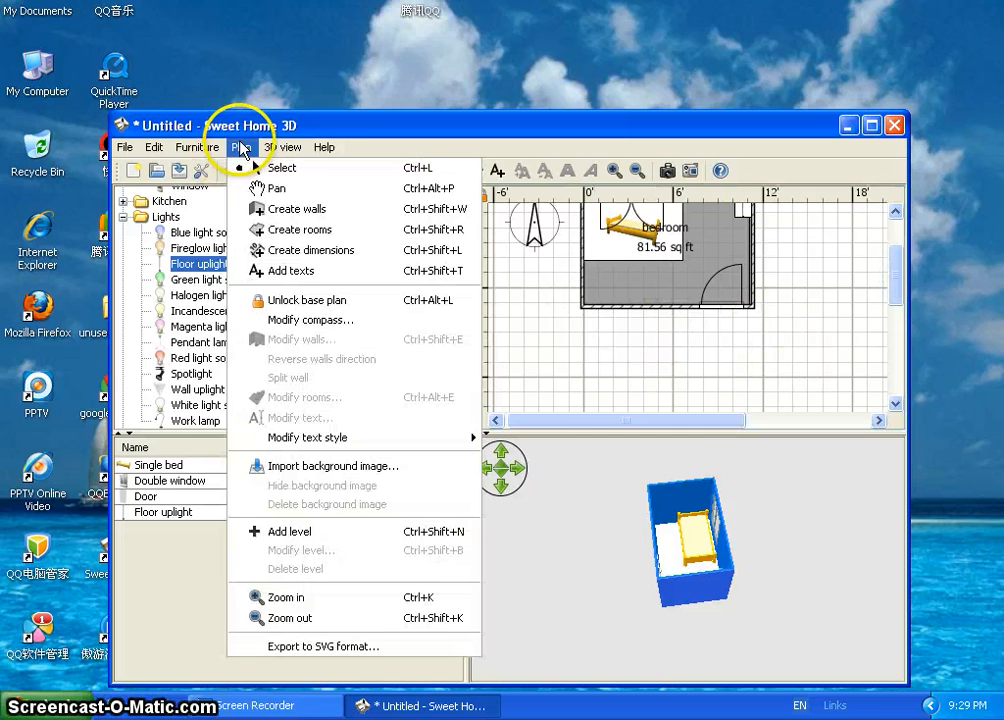
click(242, 147)
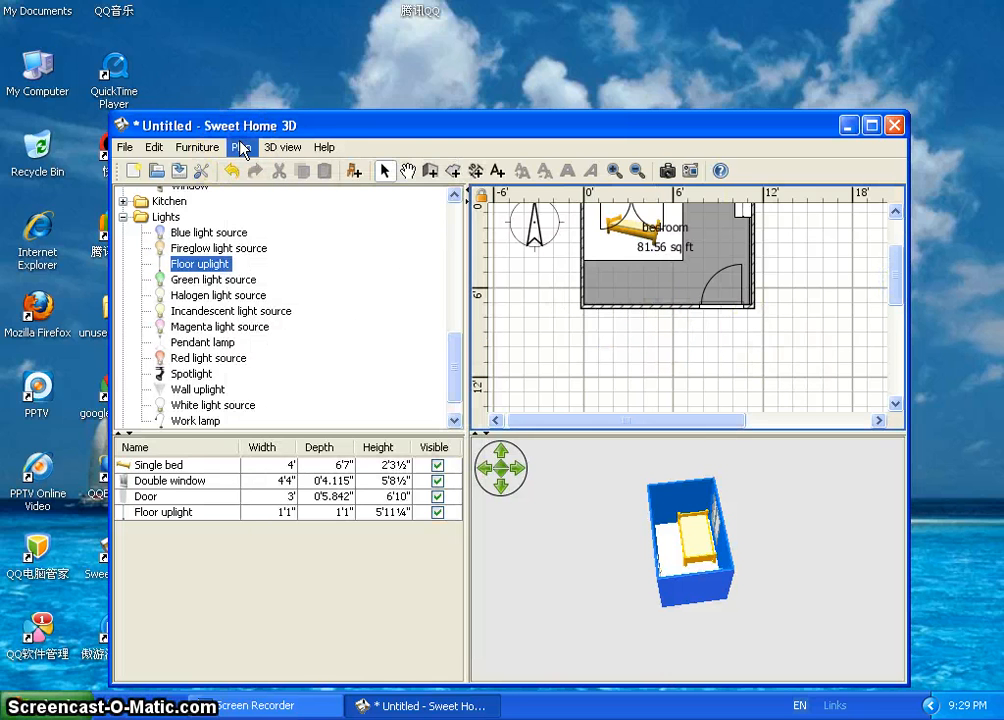
click(242, 147)
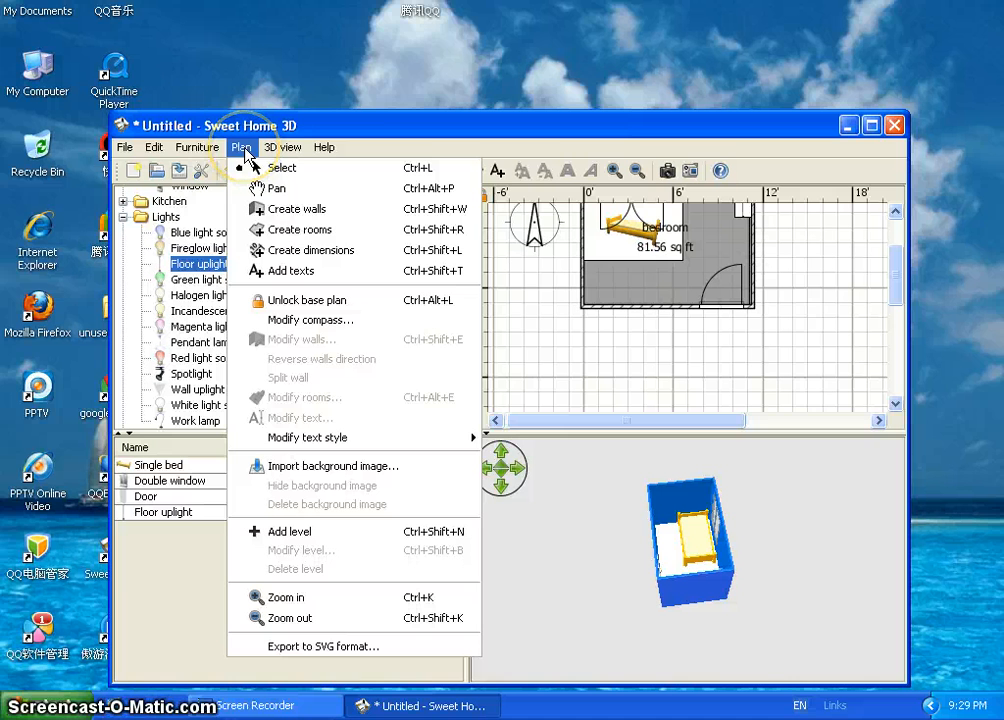
click(347, 243)
click(510, 504)
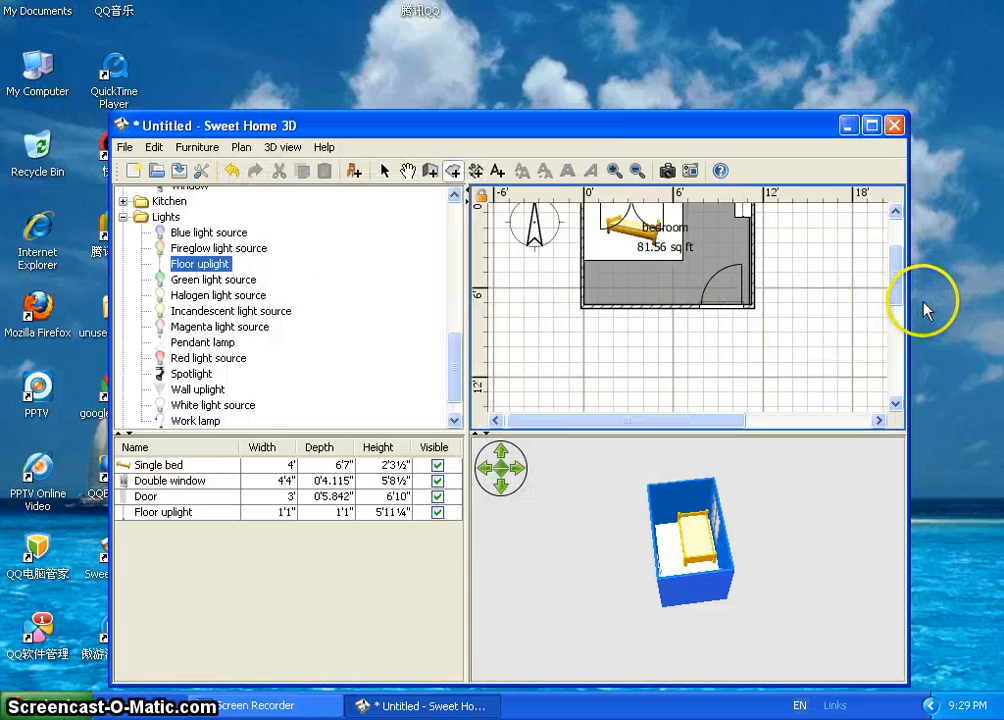
scroll(897, 292, down, 1)
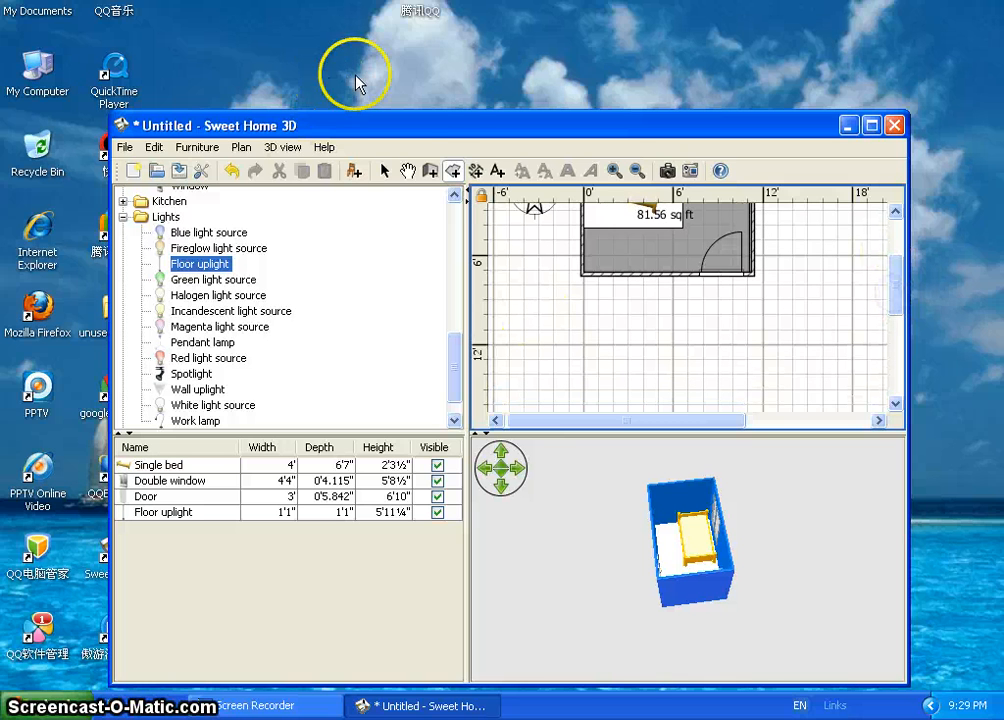
click(580, 276)
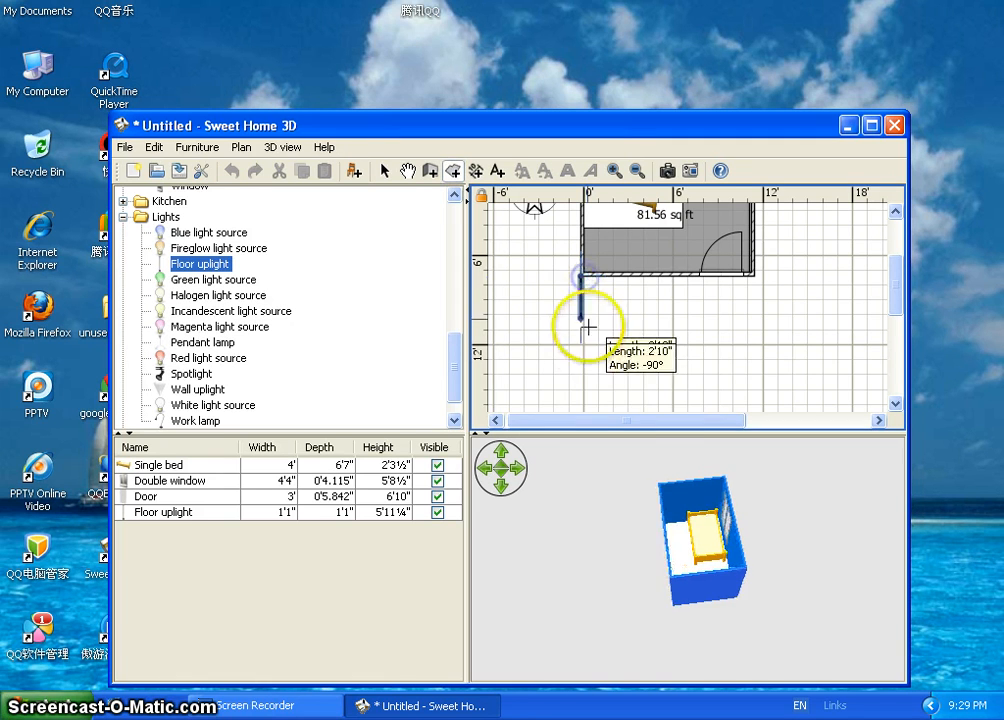
click(582, 410)
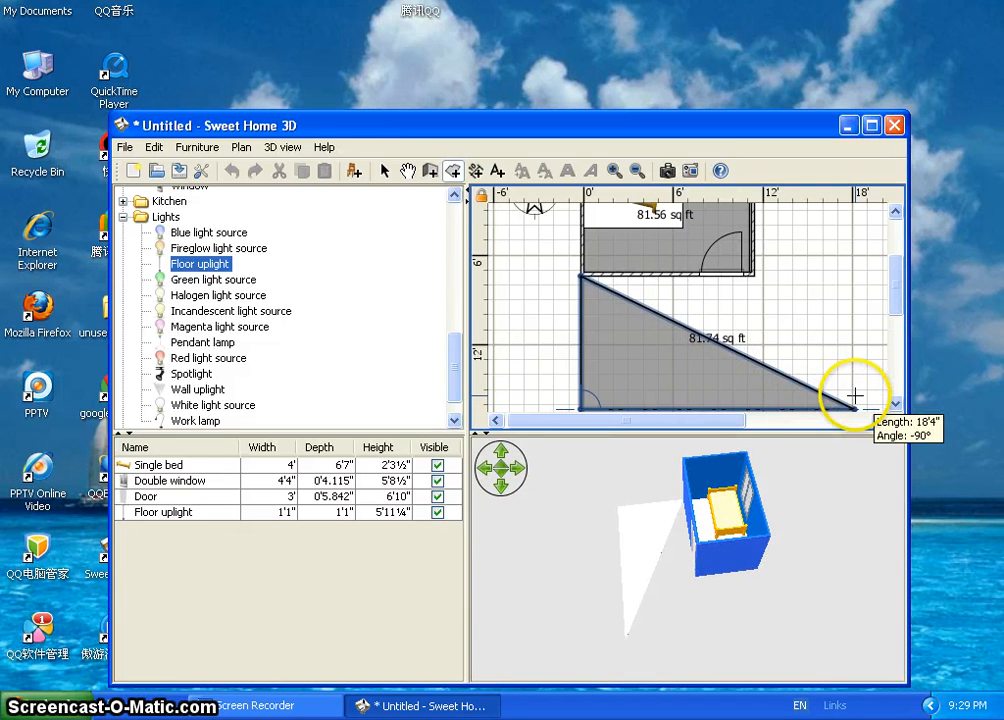
click(855, 398)
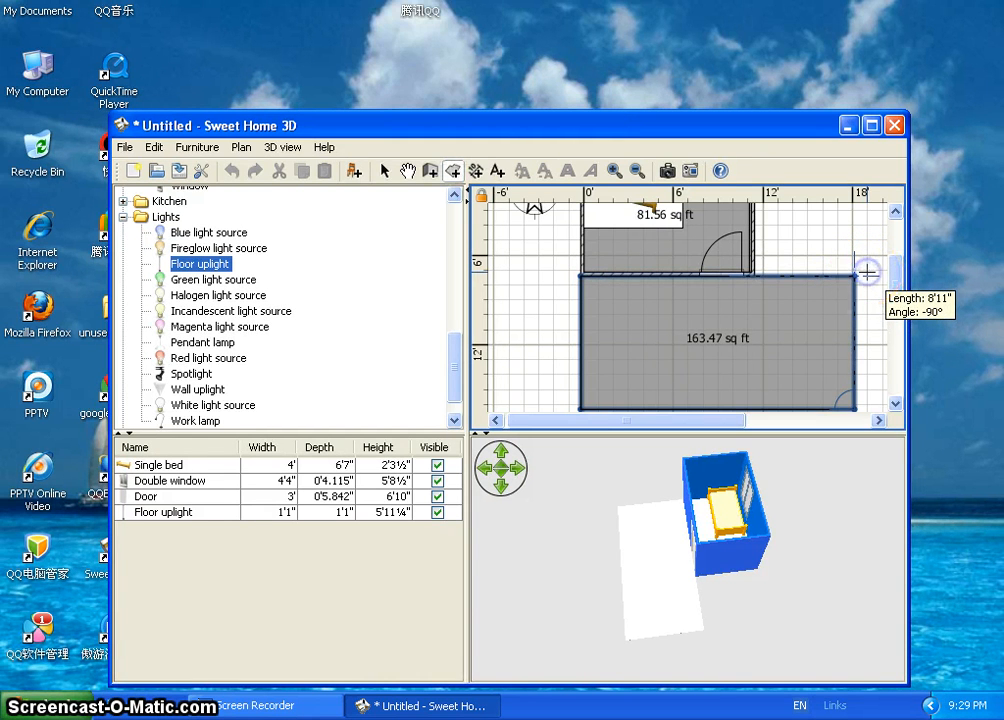
click(864, 271)
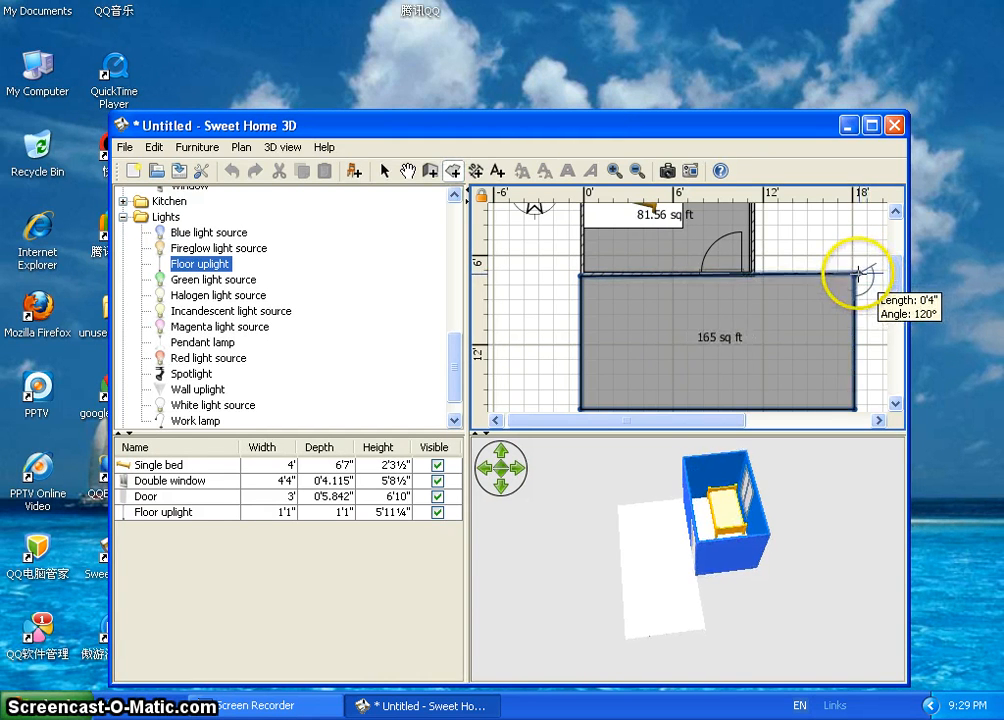
click(853, 273)
click(853, 273)
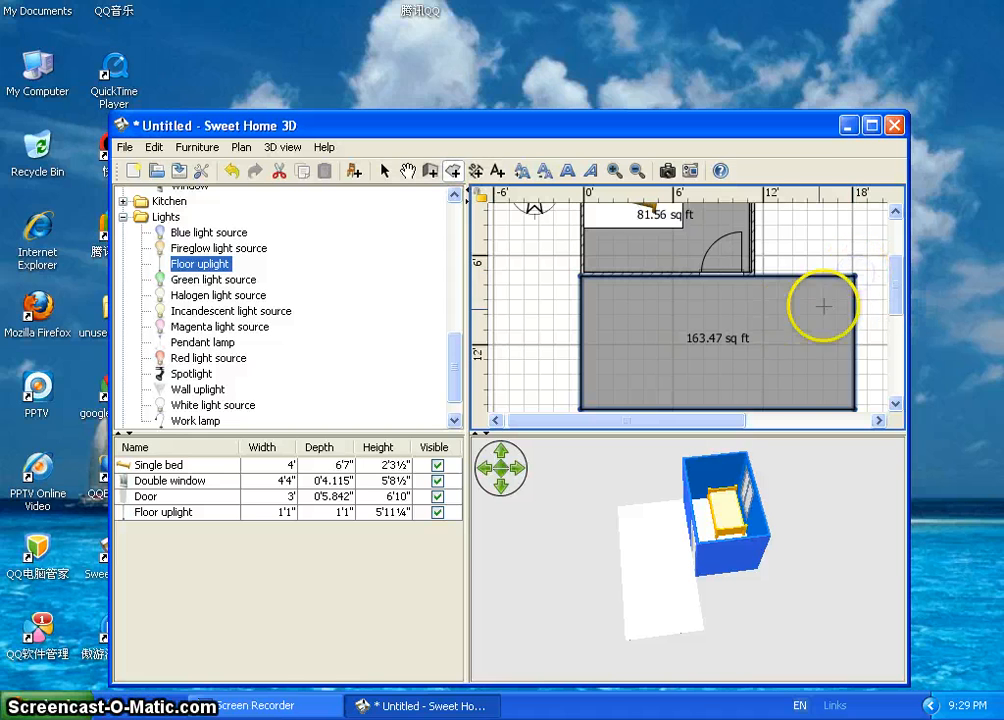
click(879, 284)
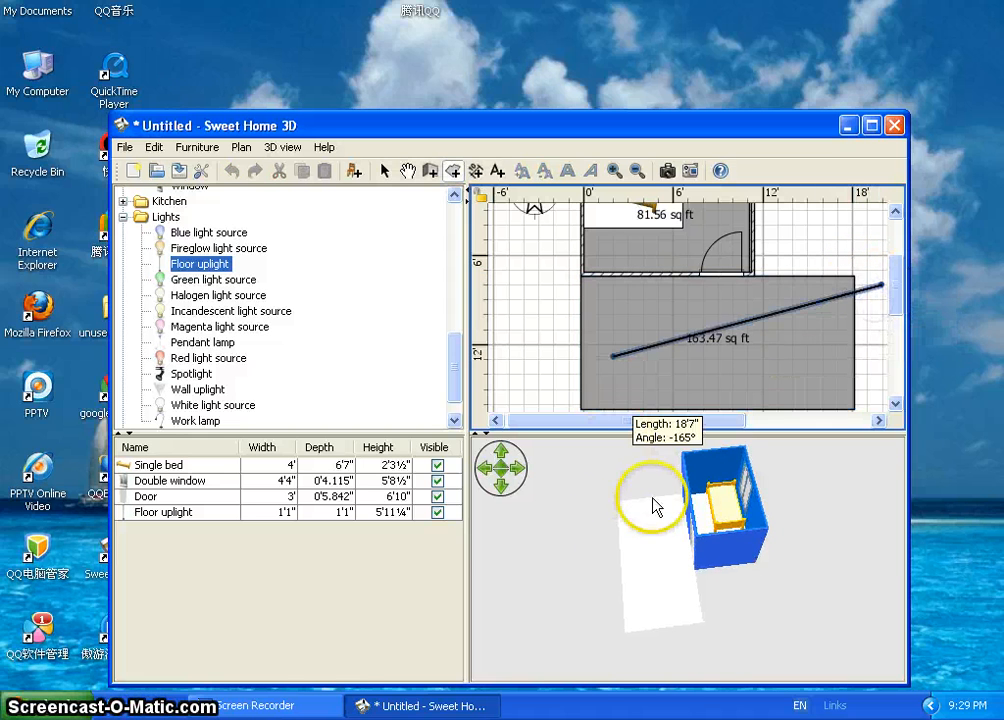
Create walls along the new room's west, south and east sides and its north side up to the bedroom's southeast corner.
mouse_move(673, 596)
mouse_down()
mouse_move(881, 524)
mouse_move(751, 576)
mouse_move(703, 549)
mouse_up()
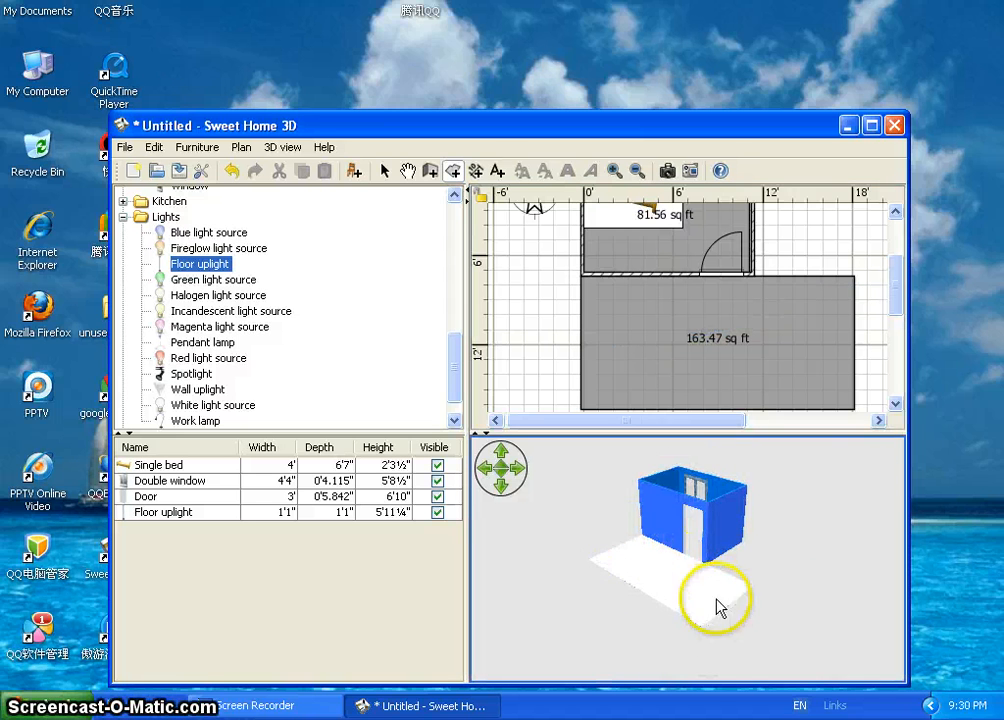
drag(716, 607, 790, 645)
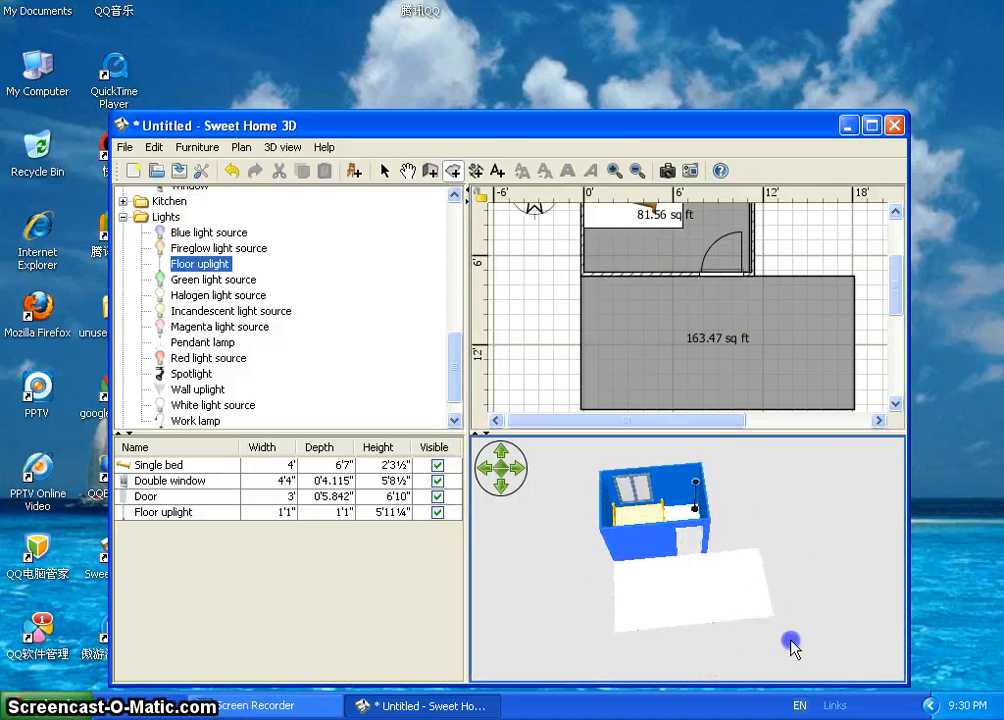
drag(901, 294, 903, 313)
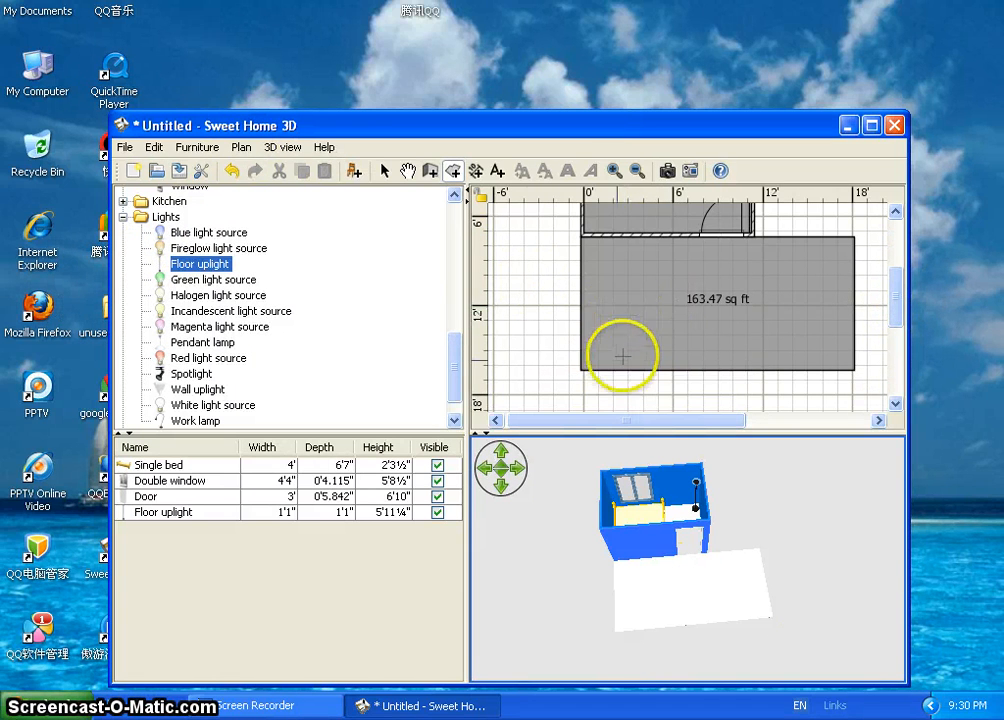
click(241, 147)
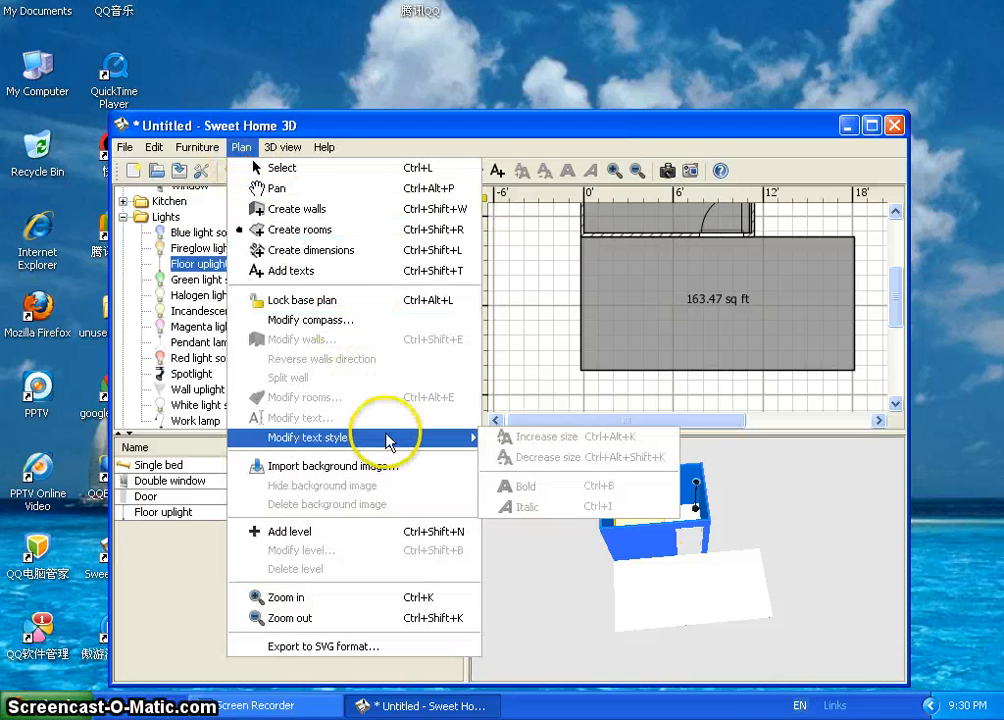
click(432, 209)
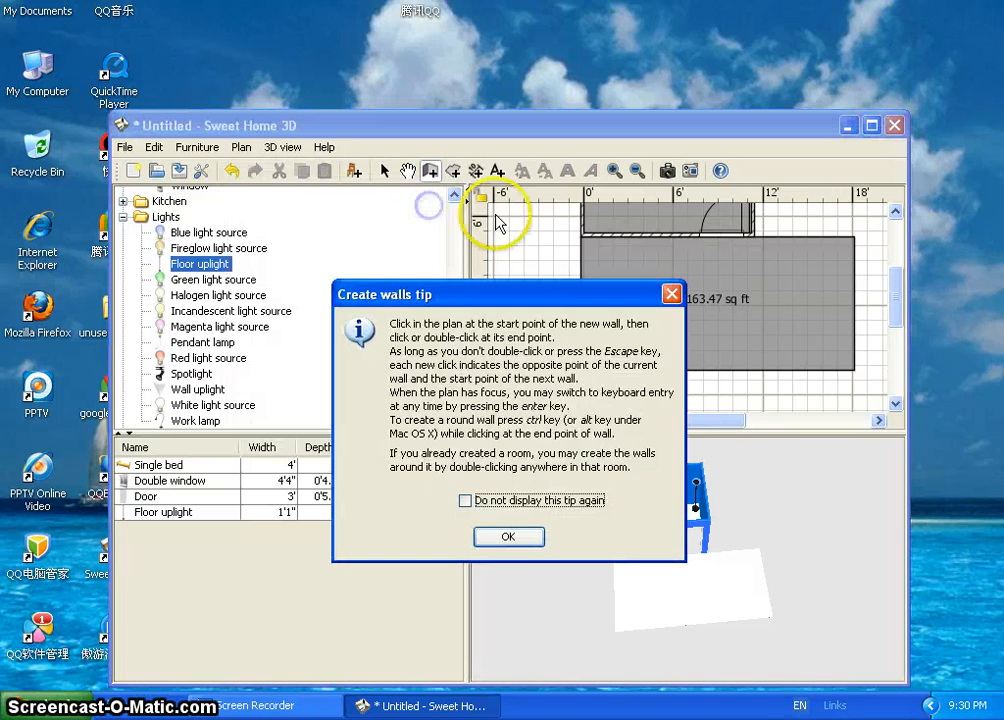
click(507, 536)
click(581, 233)
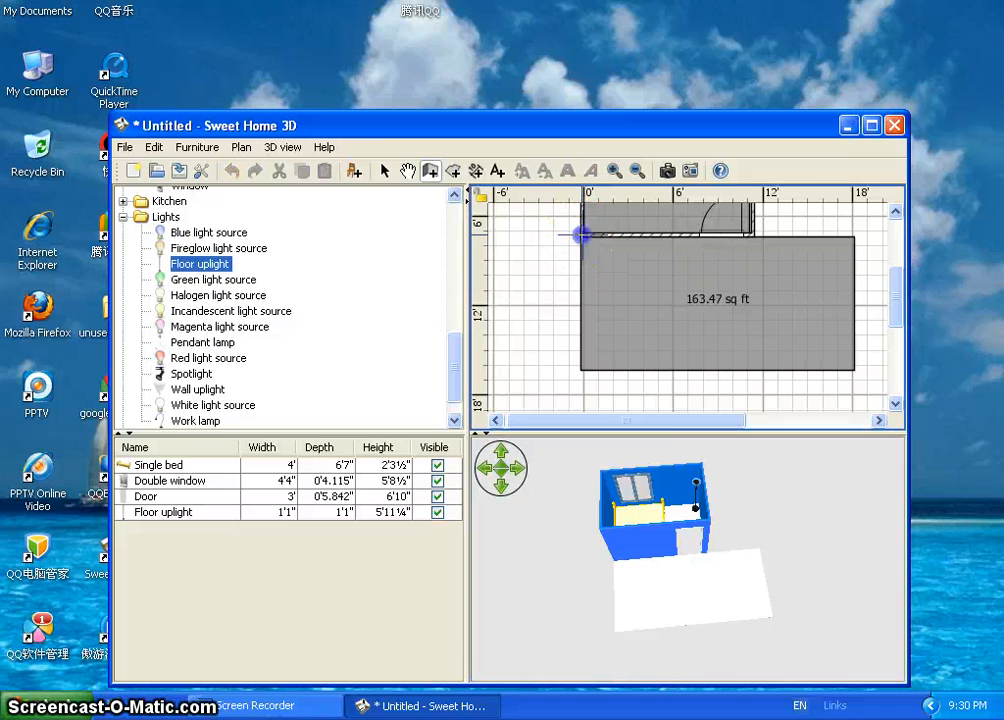
click(580, 369)
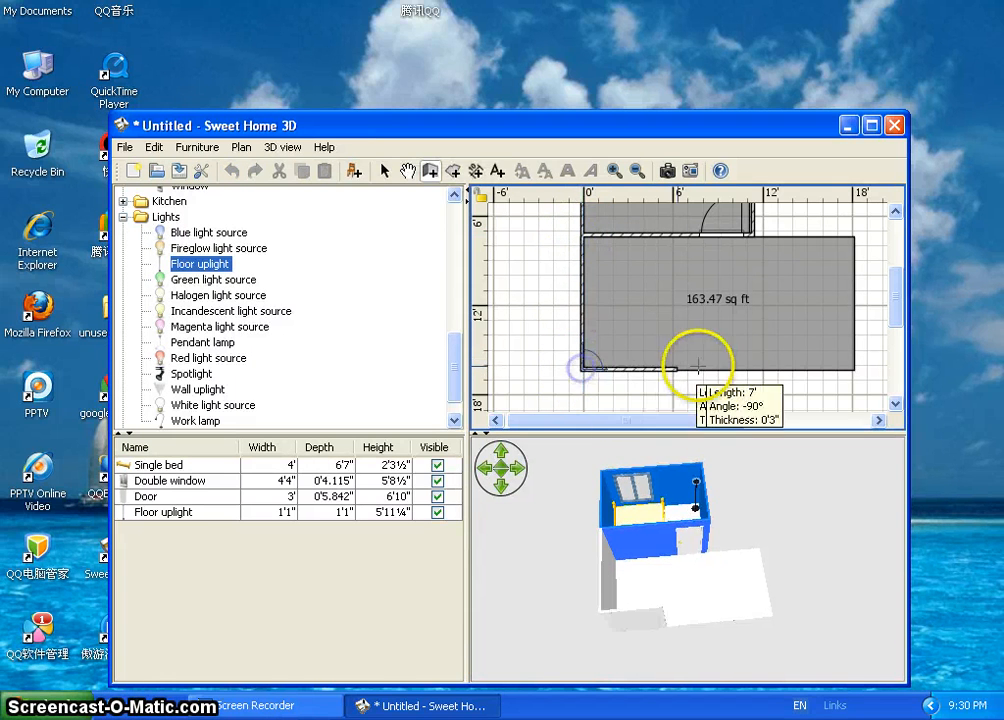
double_click(853, 368)
click(853, 368)
click(852, 237)
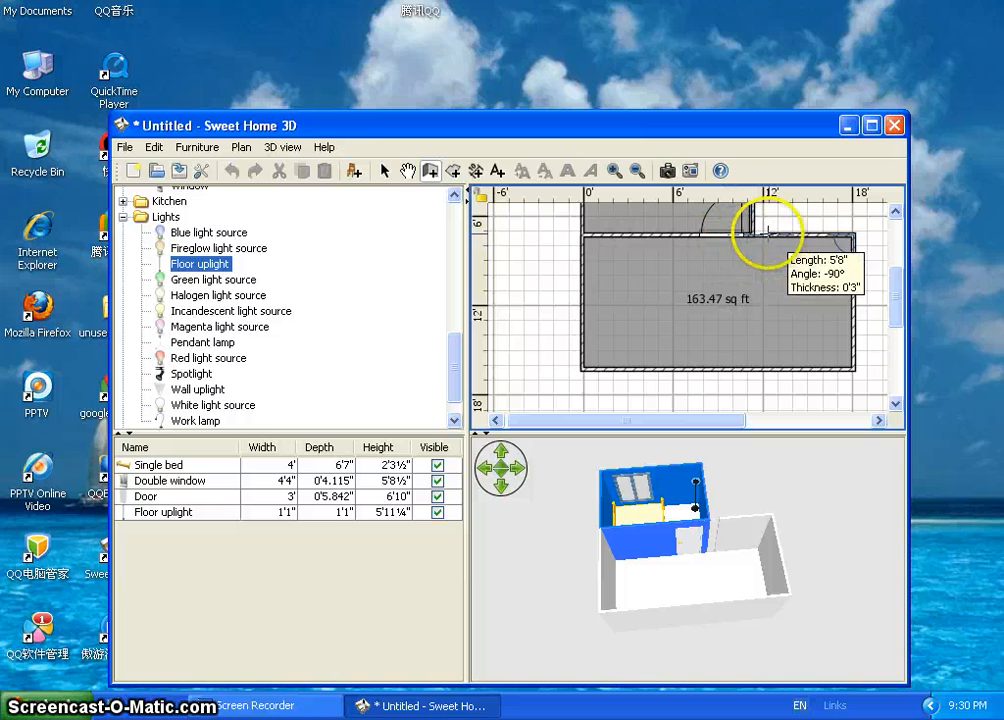
double_click(753, 234)
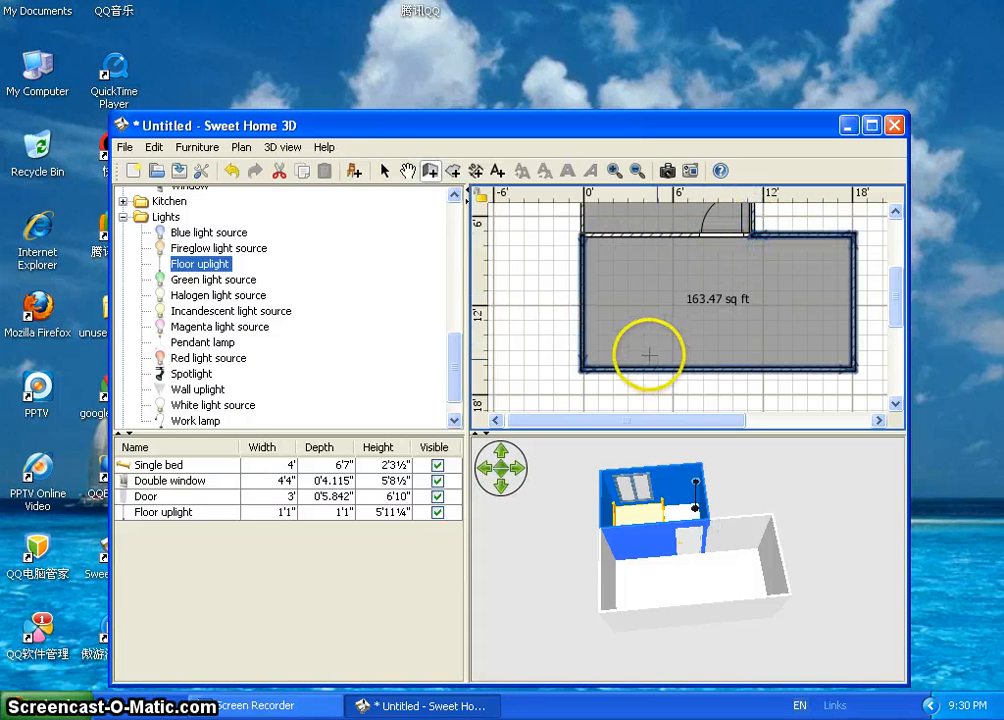
Color both the left and right sides of the new room's walls the same dark blue.
drag(713, 508, 468, 480)
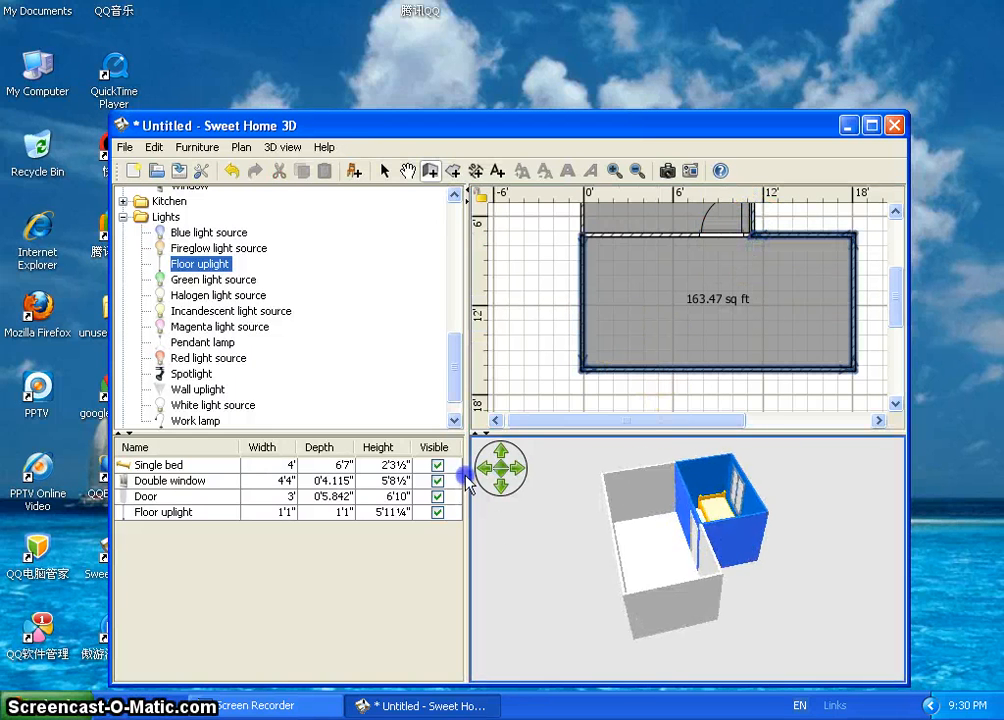
click(241, 147)
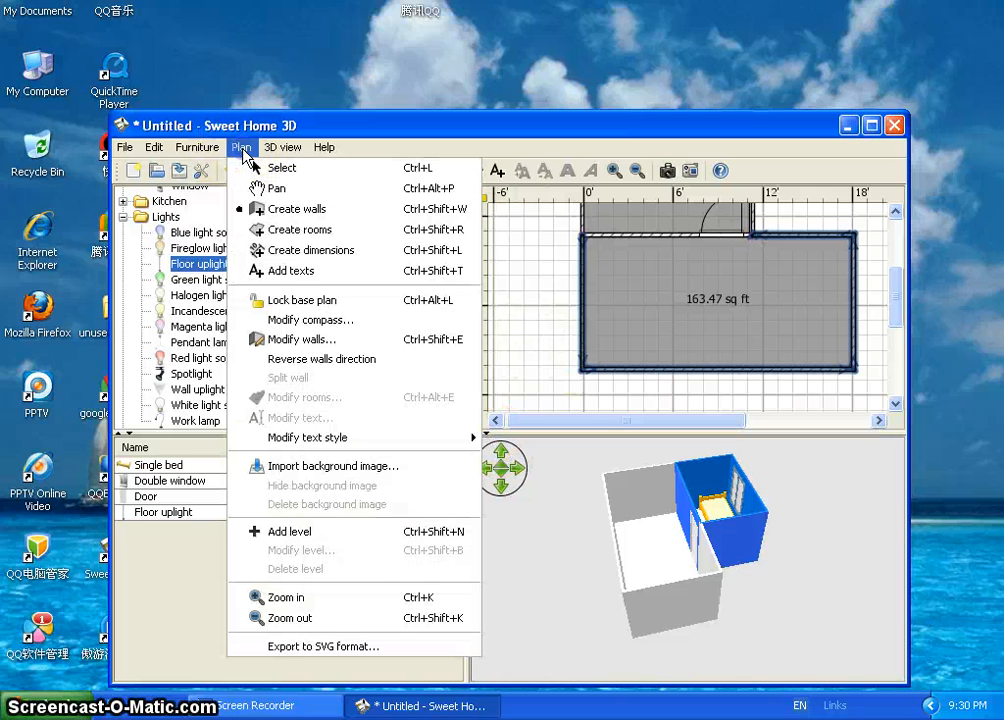
click(350, 339)
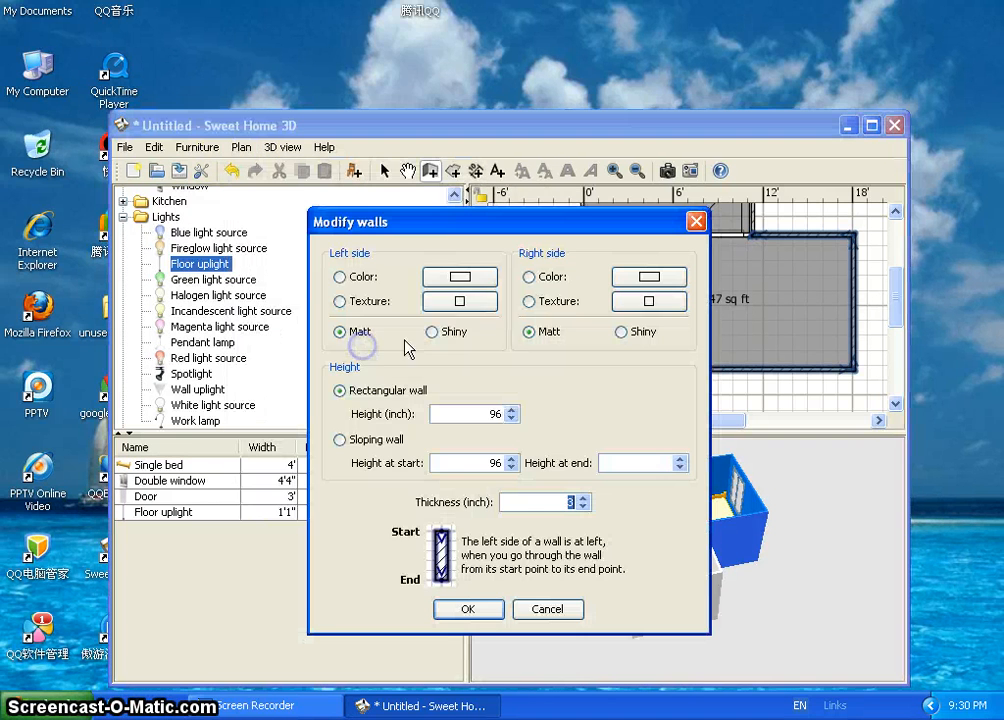
click(461, 278)
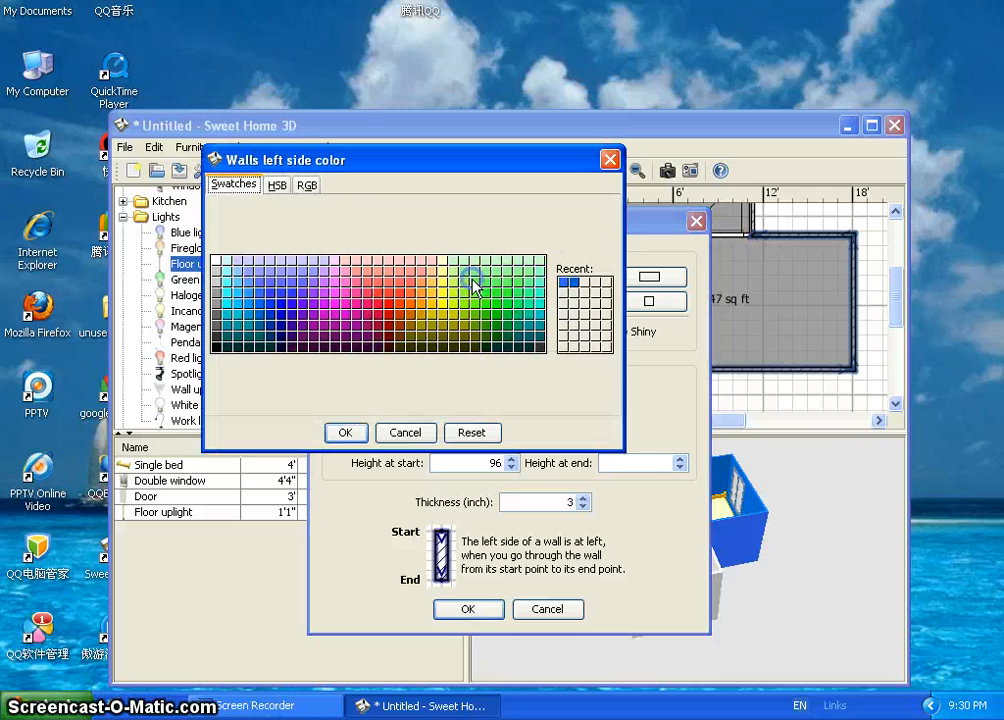
click(303, 346)
click(345, 432)
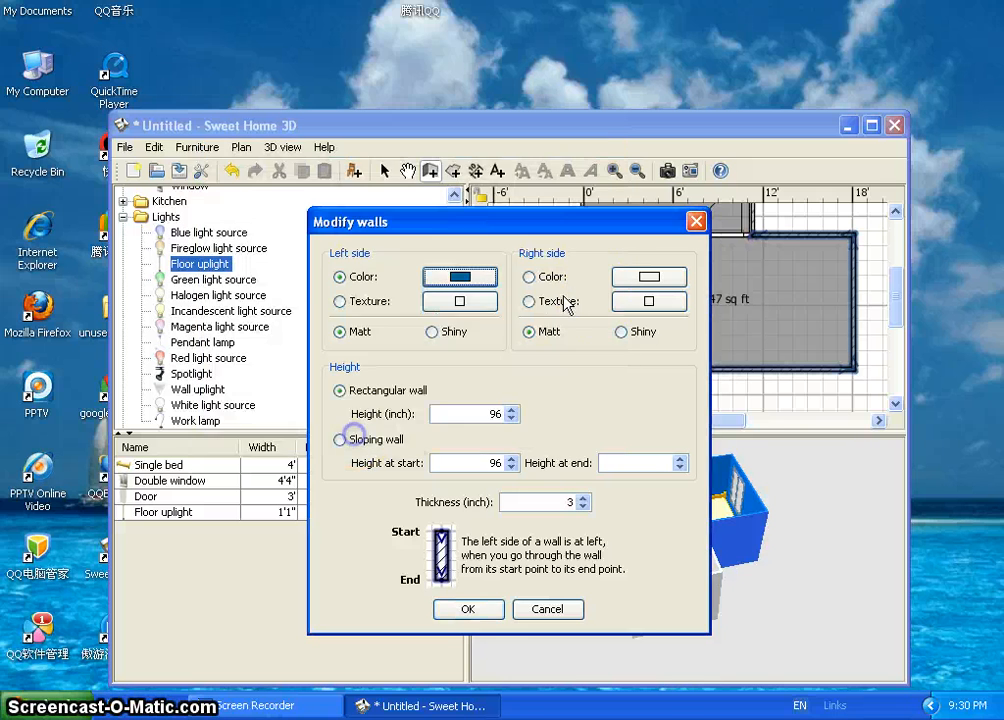
click(640, 280)
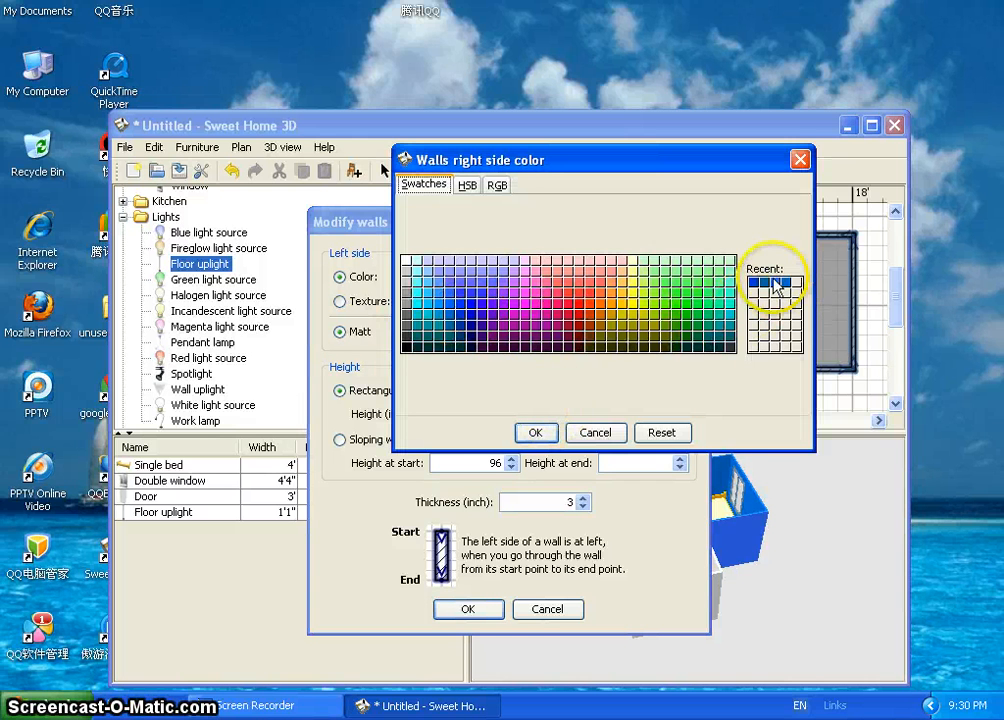
click(556, 434)
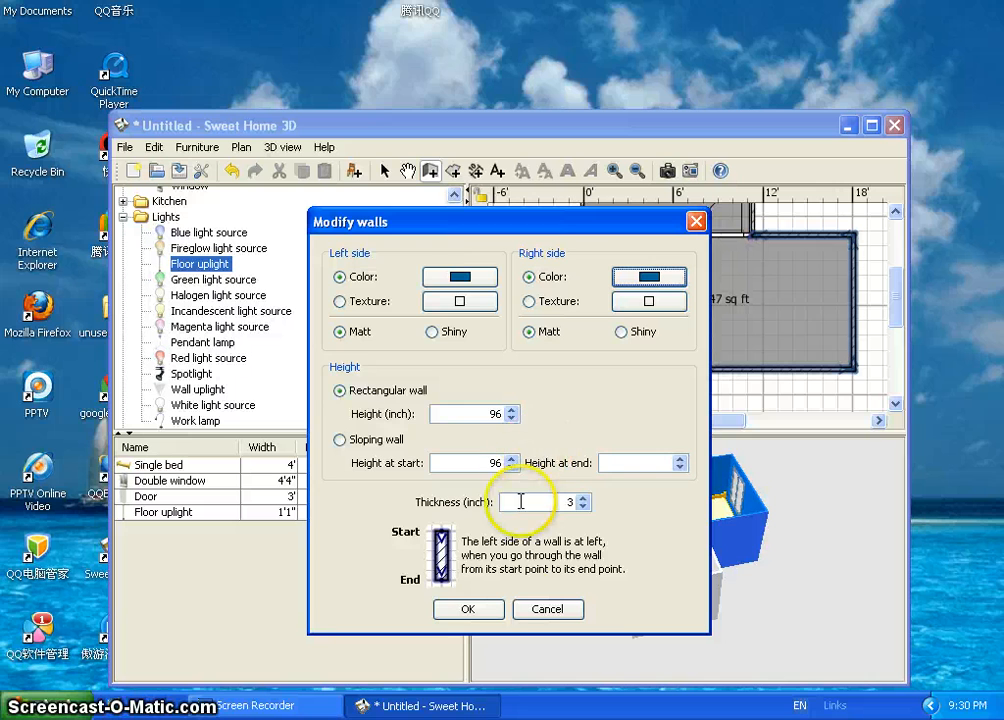
click(470, 606)
Place an aquarium from the Living room category against the new room's north wall near its northeast corner.
drag(743, 570, 852, 572)
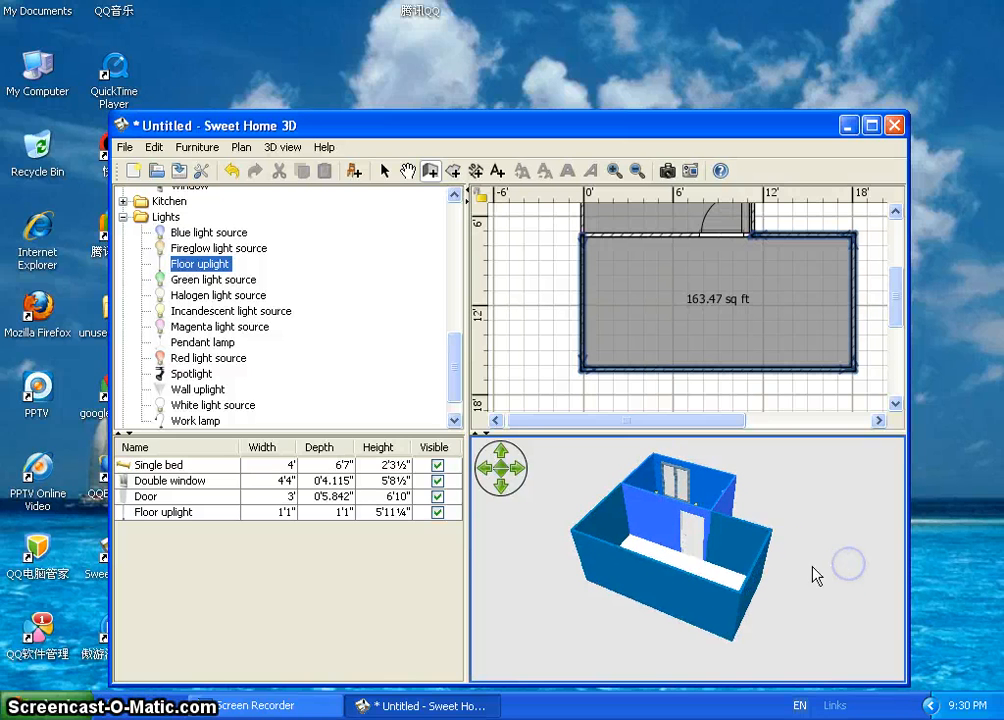
drag(614, 570, 721, 690)
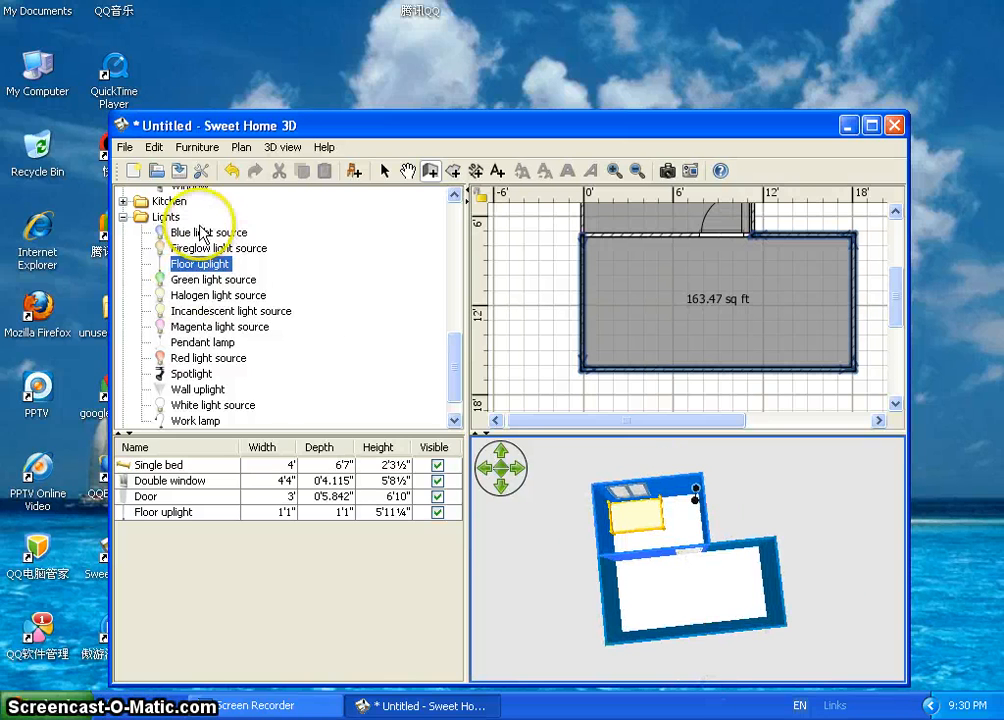
drag(455, 378, 448, 345)
scroll(390, 330, down, 2)
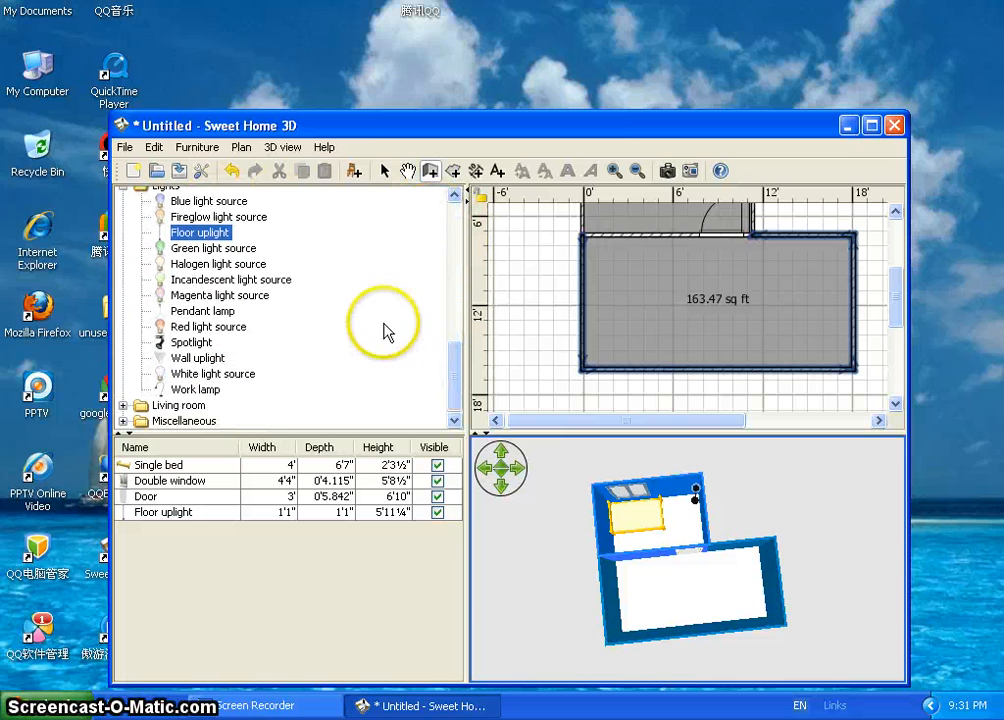
double_click(160, 404)
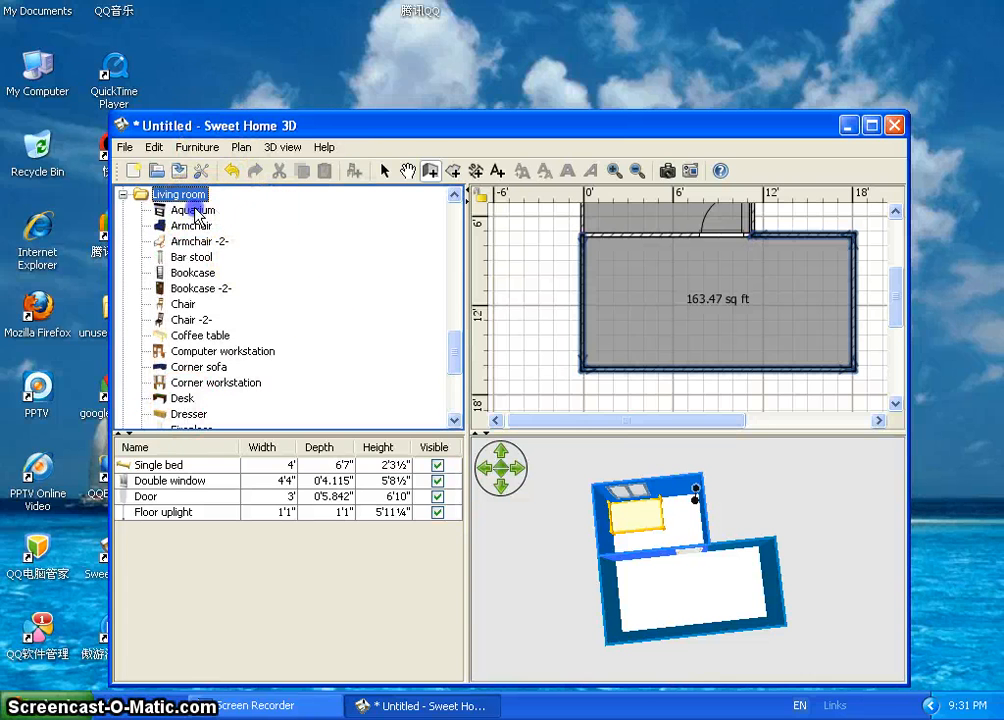
drag(175, 211, 716, 592)
drag(770, 284, 783, 240)
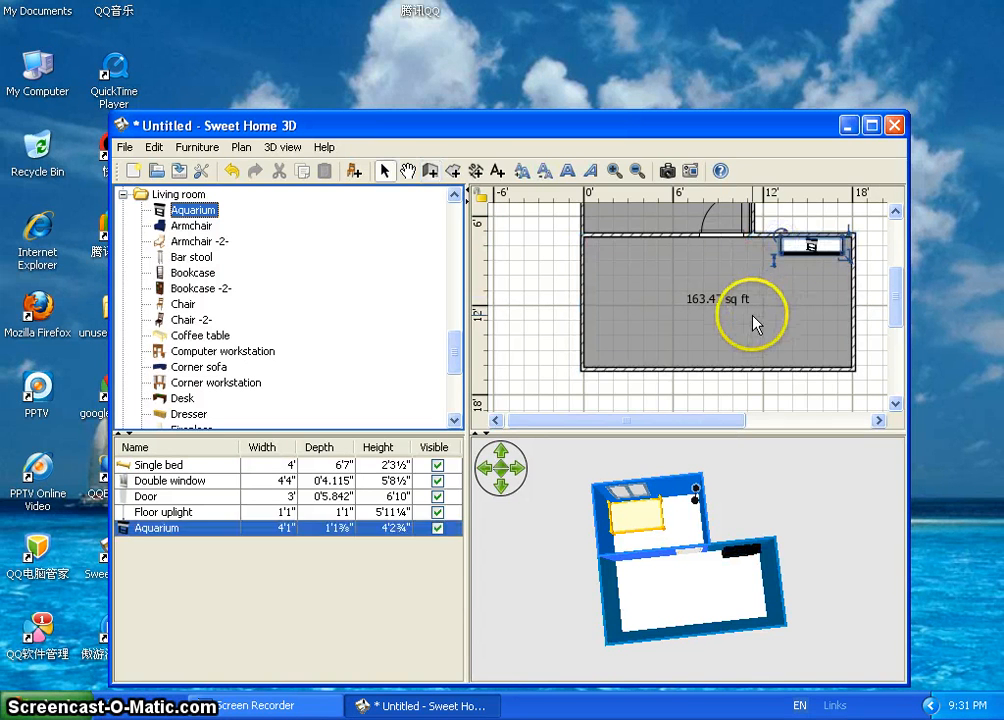
Lock the base plan of the home.
mouse_move(752, 323)
mouse_down()
mouse_move(782, 258)
mouse_move(750, 313)
mouse_up()
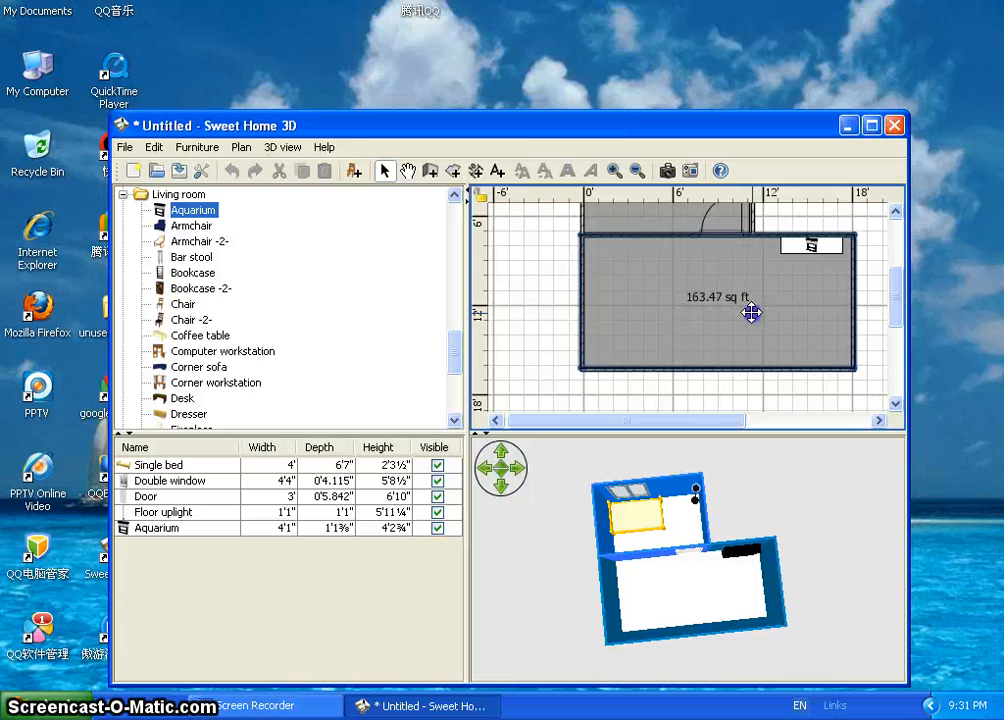
right_click(751, 314)
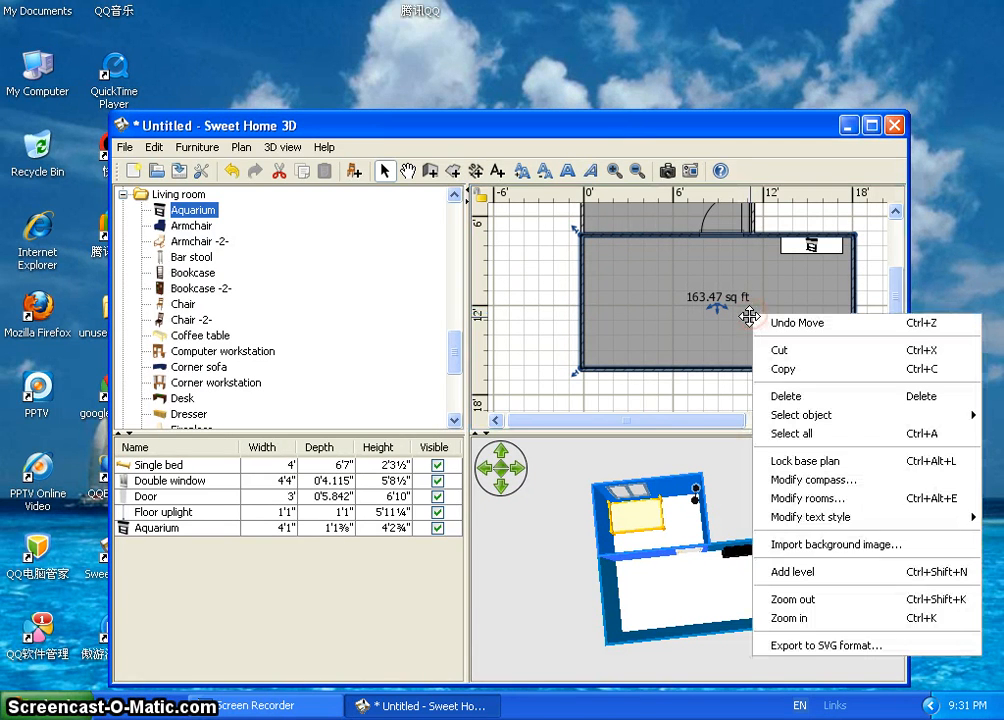
click(800, 461)
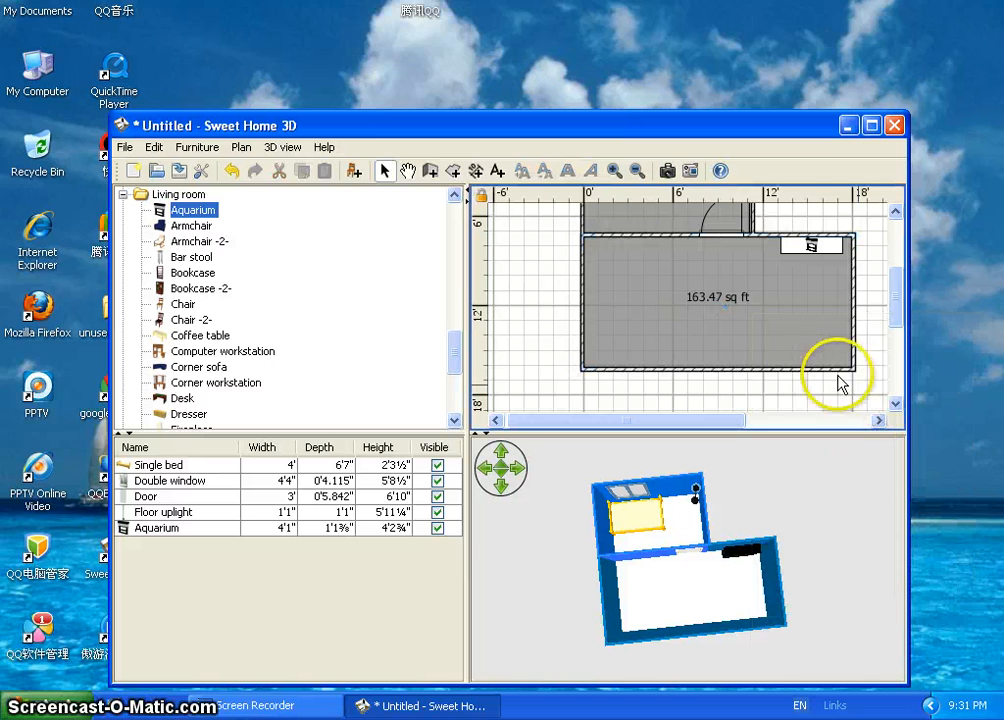
click(829, 338)
Place a corner workstation from the Living room category in the southwest corner of the living room.
drag(893, 311, 893, 315)
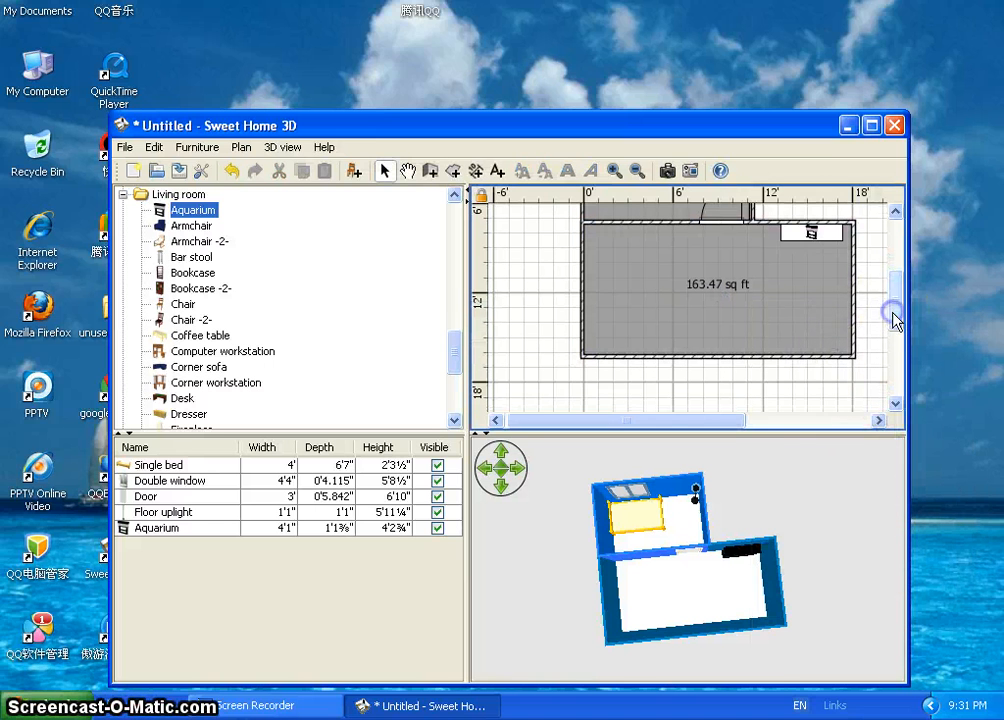
drag(847, 493, 768, 547)
drag(622, 545, 742, 625)
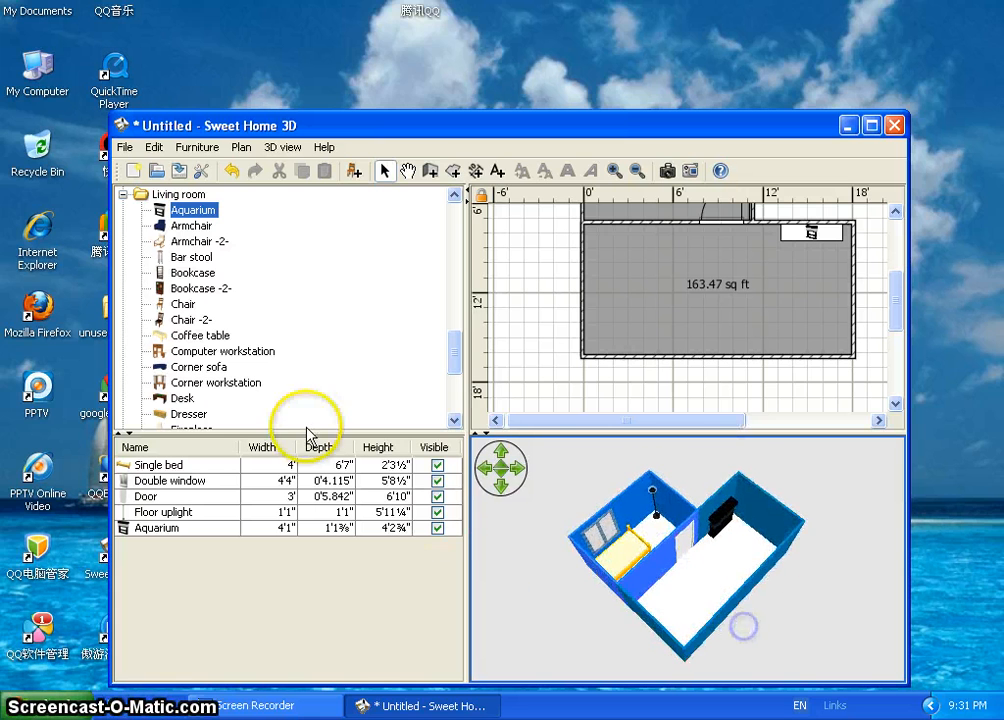
click(243, 356)
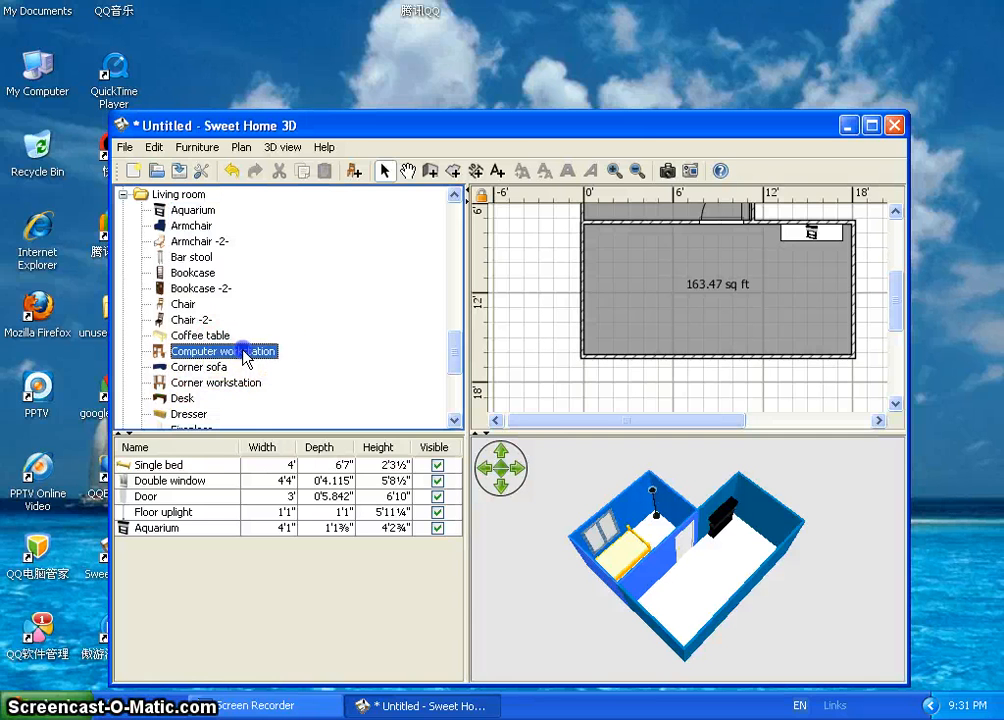
drag(245, 385, 585, 301)
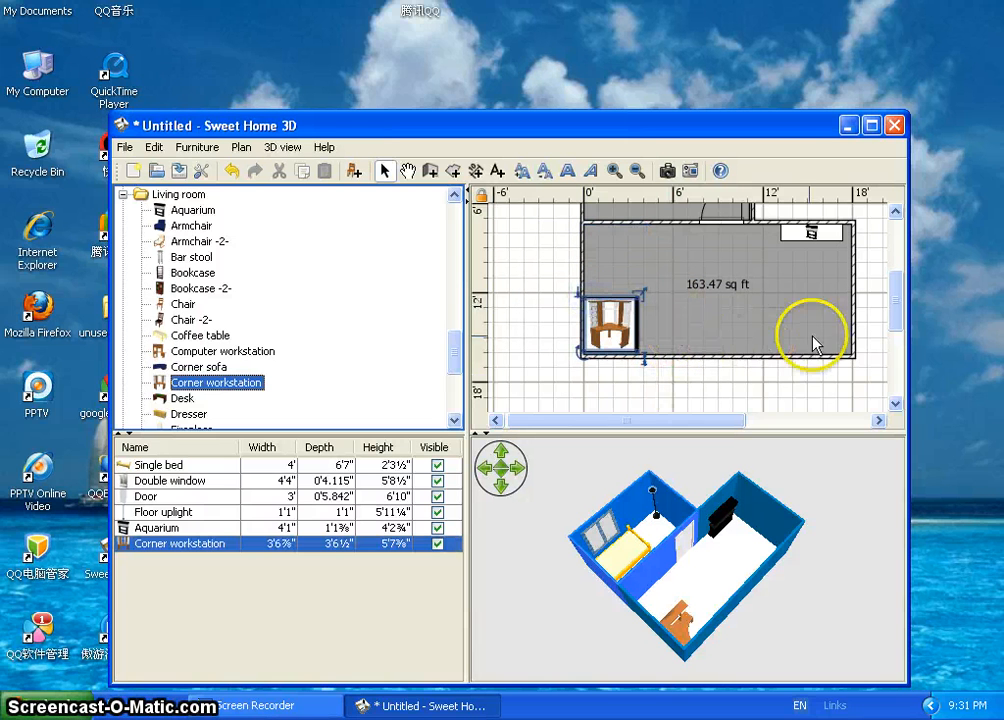
drag(812, 333, 838, 305)
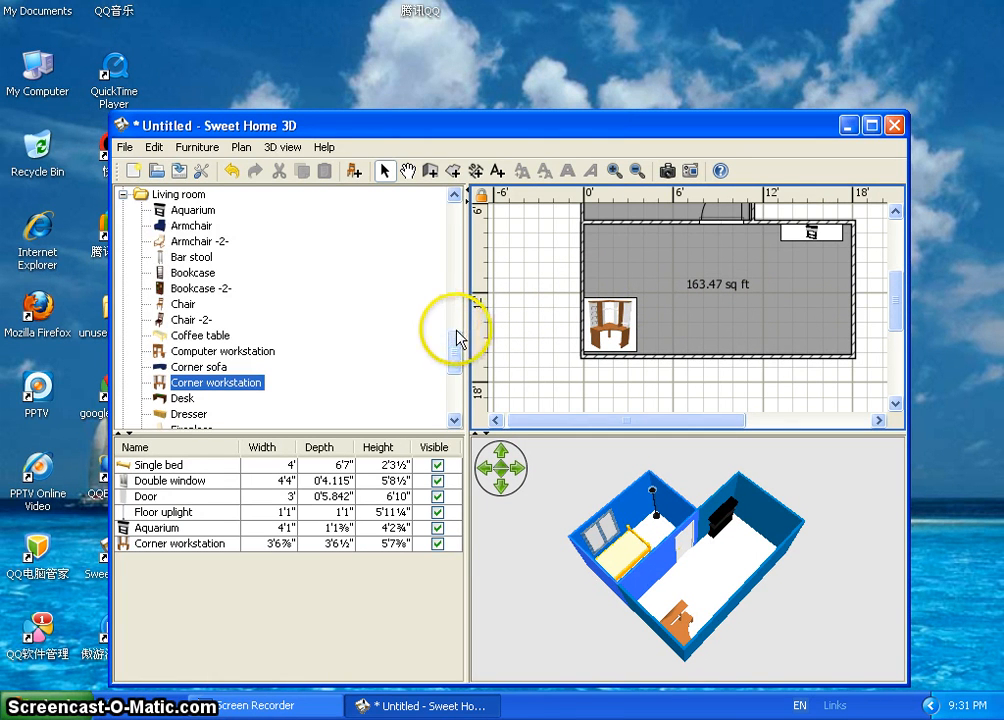
Place a piano from the Living room category against the north wall in the living room's northwest corner.
drag(454, 348, 455, 362)
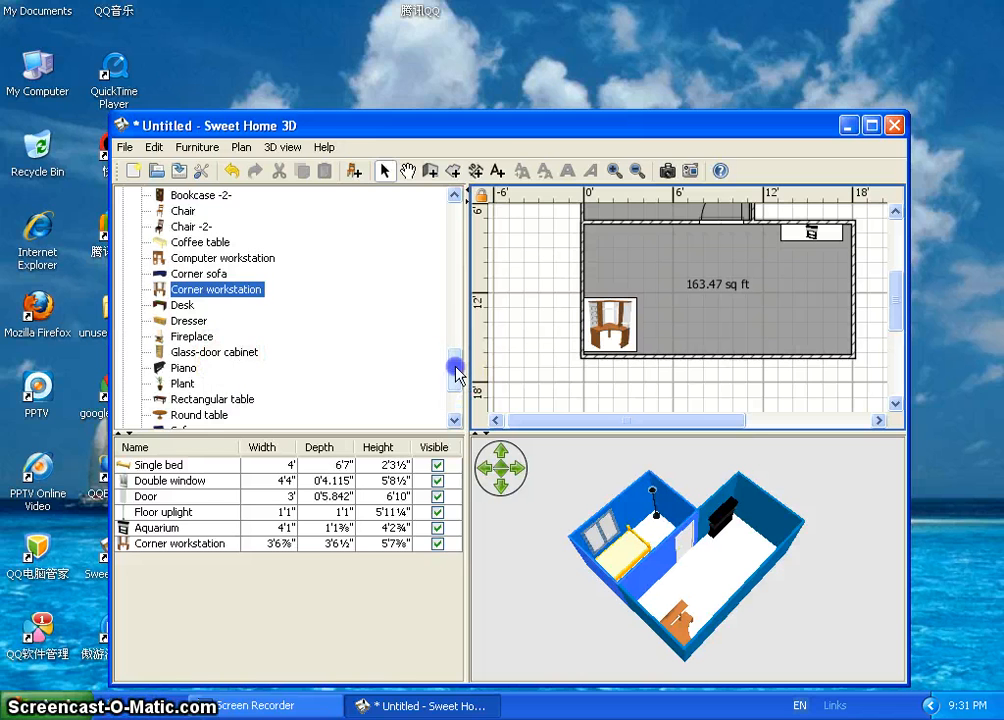
scroll(455, 372, down, 1)
drag(210, 352, 588, 233)
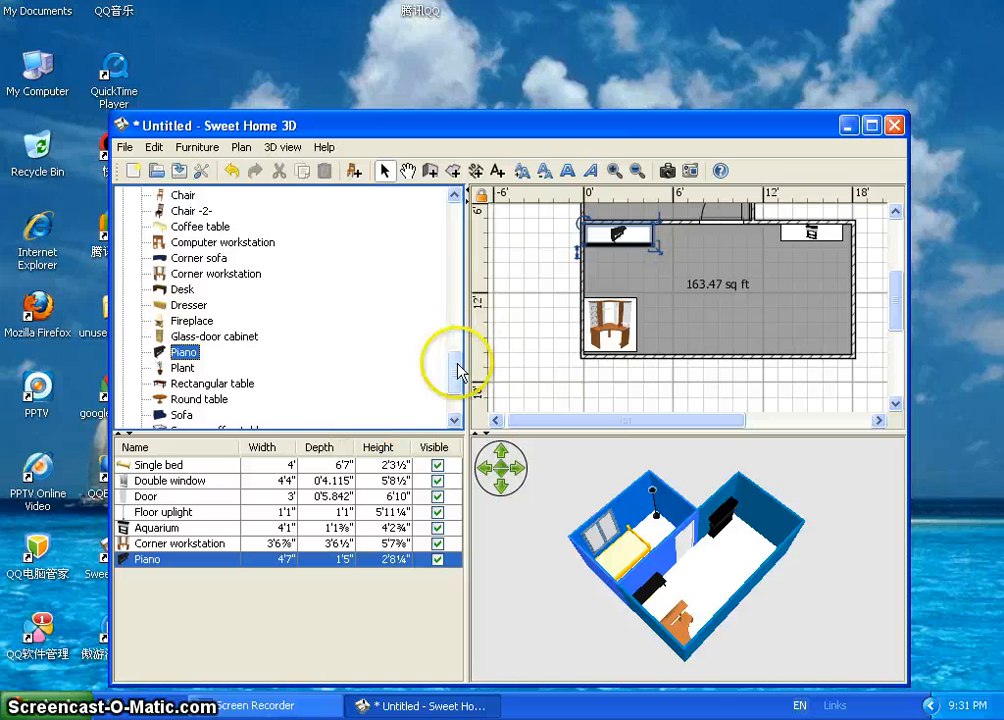
Place a sofa against the middle of the living room's south wall, facing into the room.
scroll(455, 376, down, 5)
drag(182, 331, 681, 334)
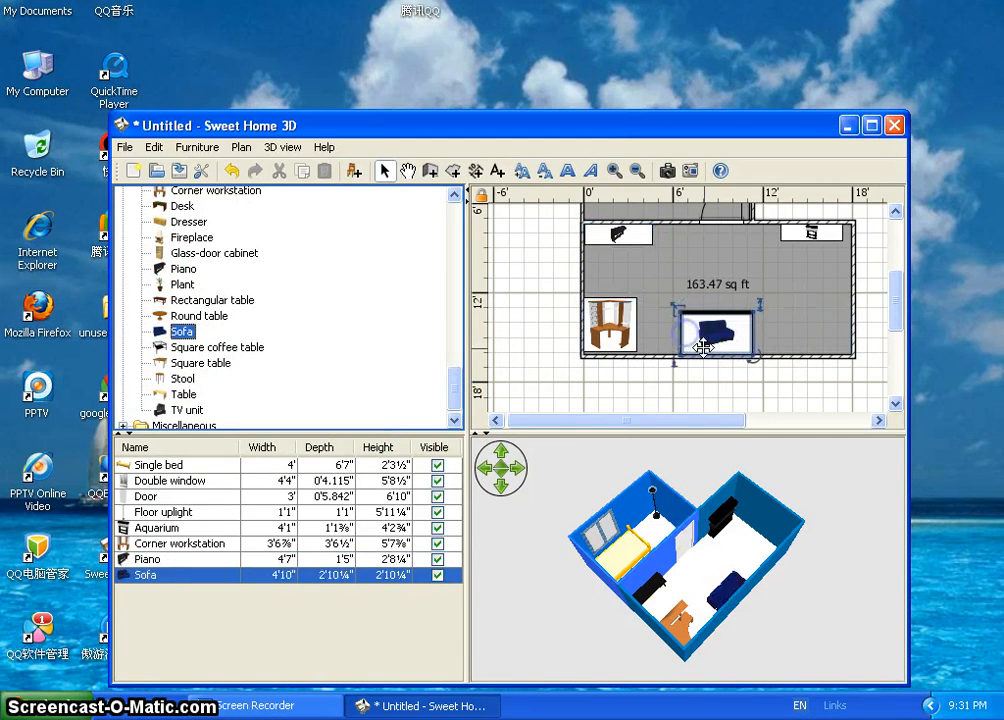
drag(734, 580, 848, 464)
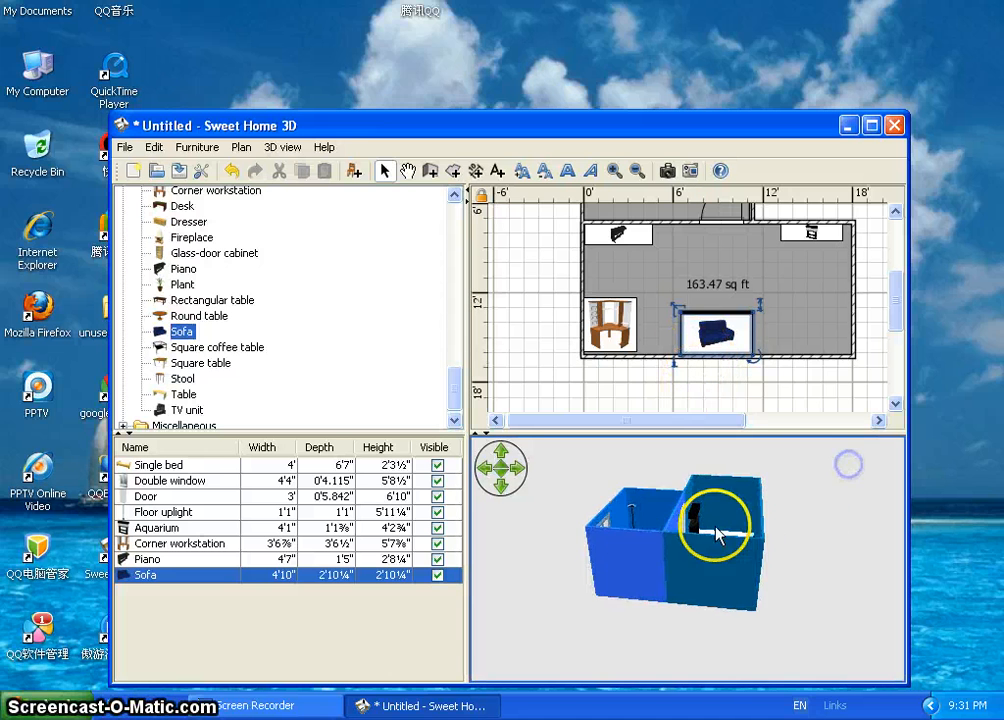
drag(715, 530, 892, 652)
drag(713, 560, 757, 498)
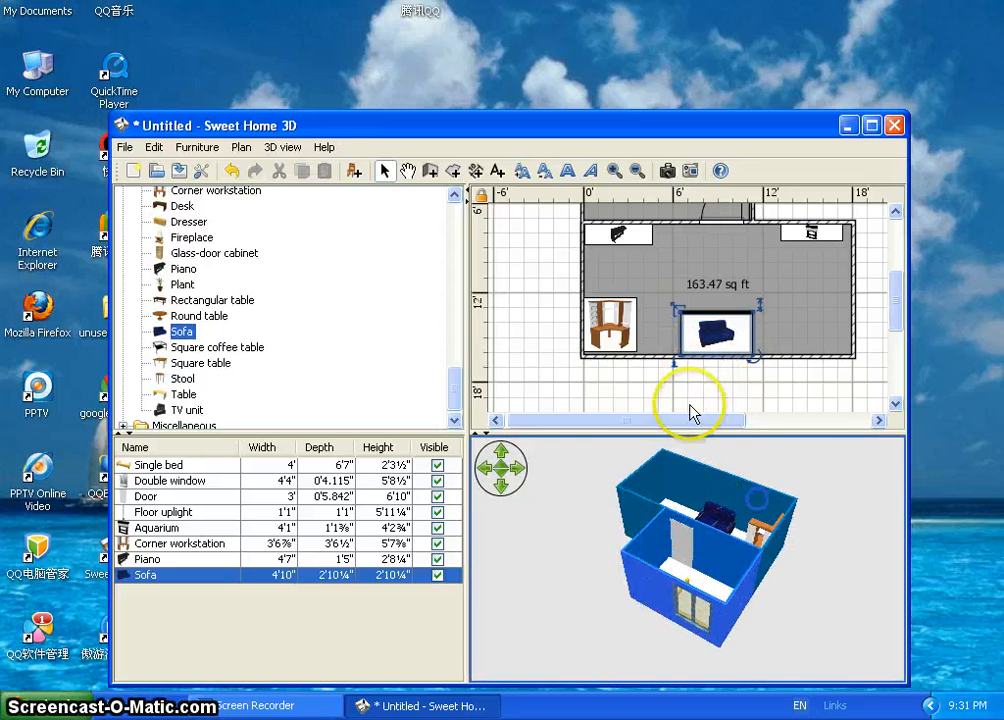
Change the sofa's furniture color to black.
right_click(726, 330)
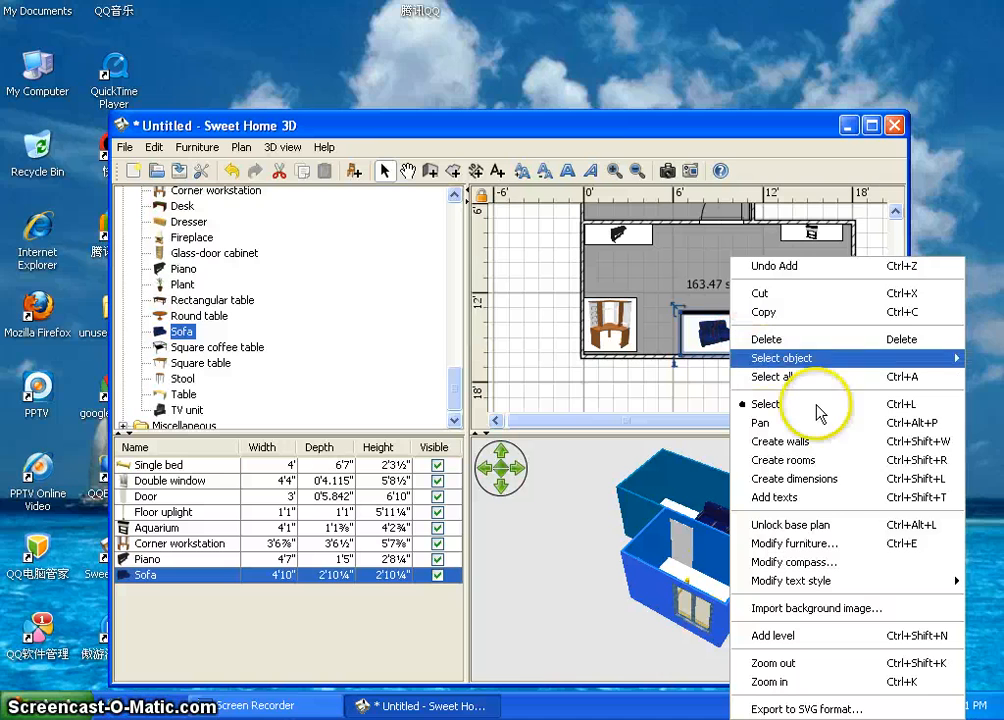
click(866, 545)
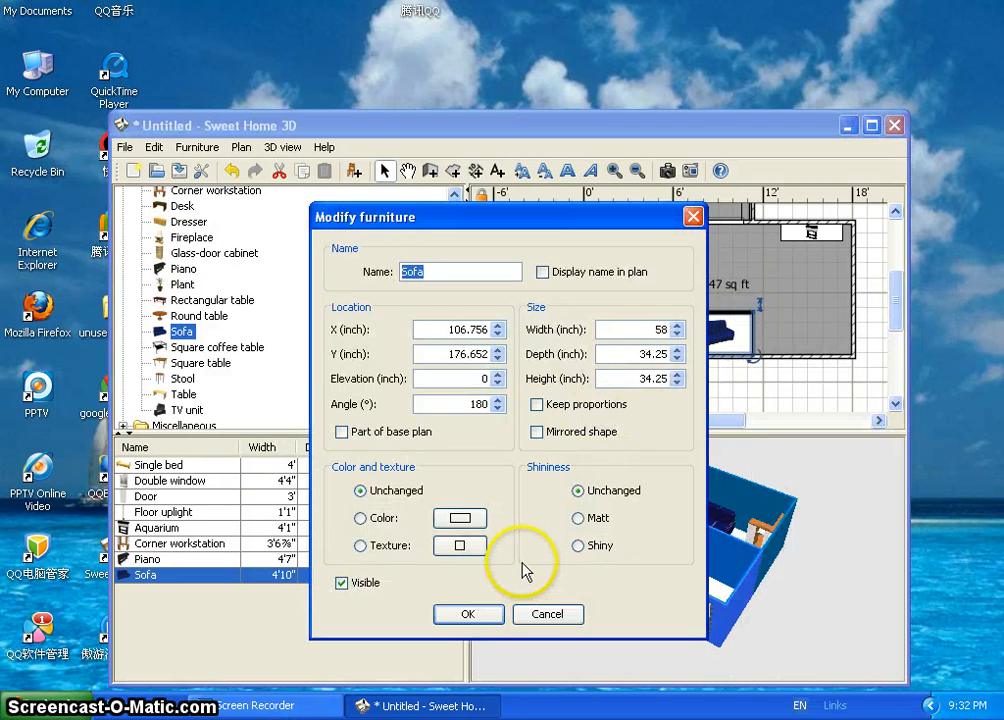
click(378, 518)
click(460, 518)
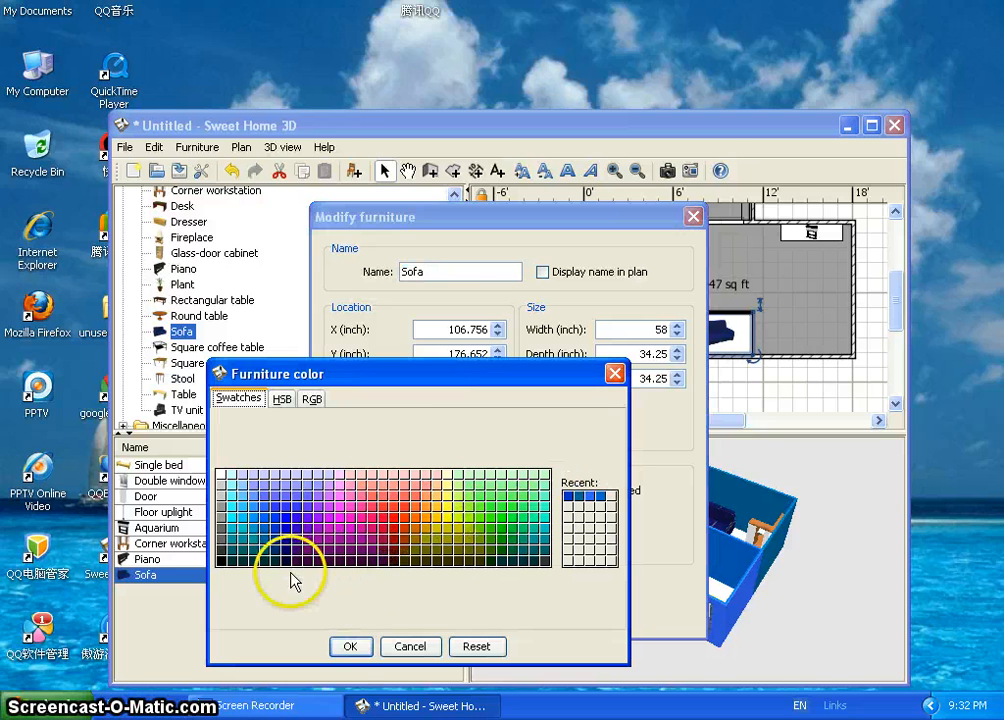
click(347, 647)
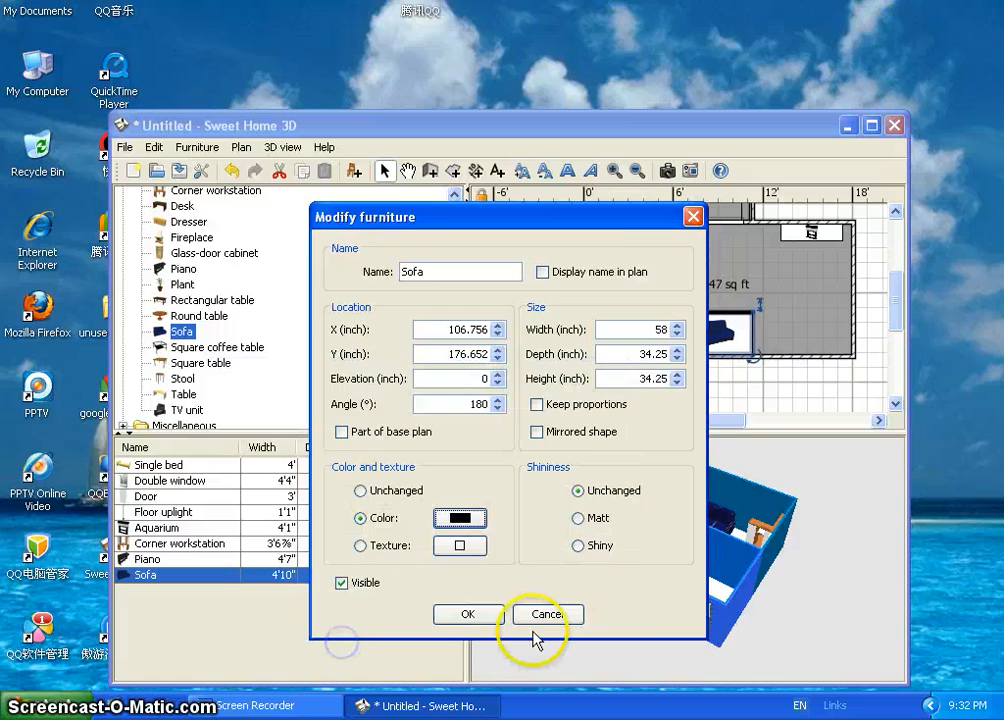
click(535, 614)
drag(549, 617, 668, 560)
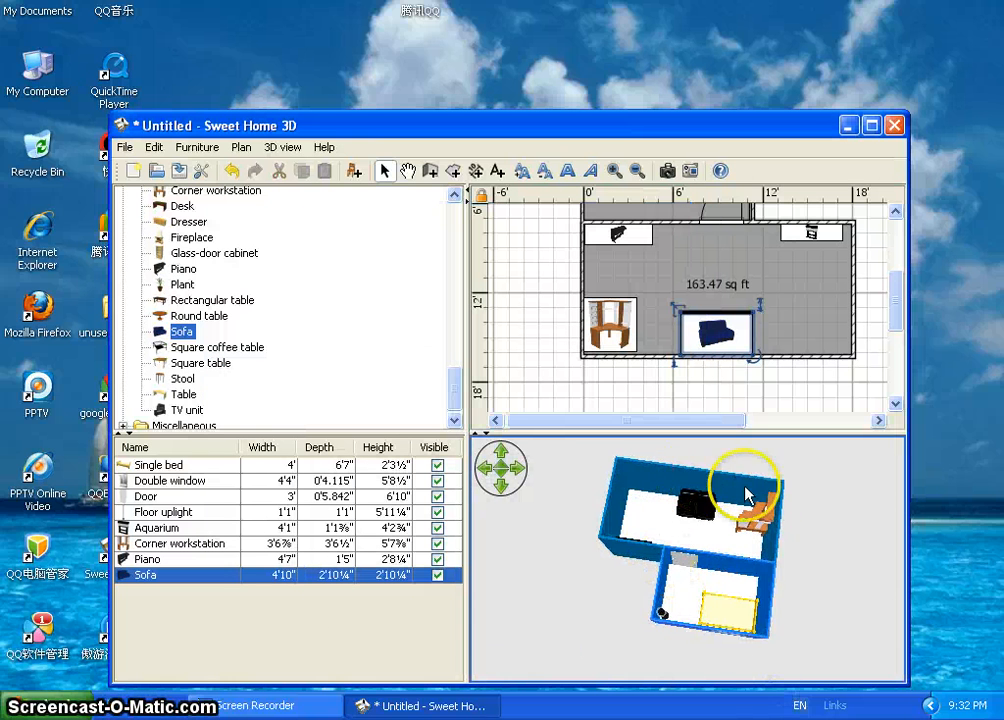
drag(745, 493, 831, 641)
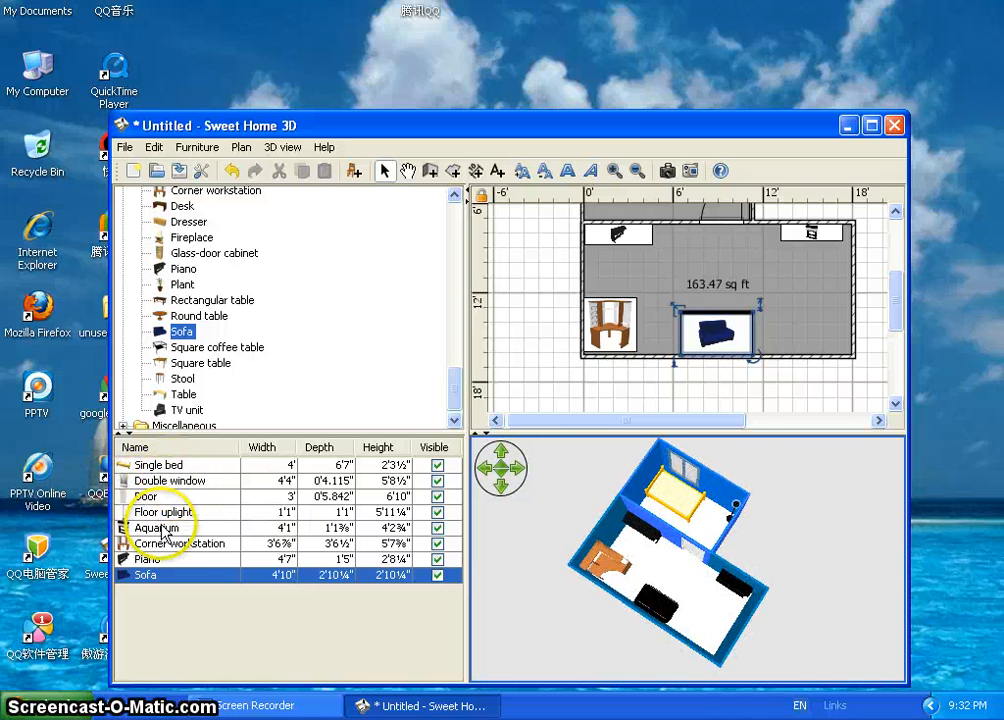
Change the aquarium's furniture color to black.
right_click(163, 531)
click(130, 528)
click(146, 529)
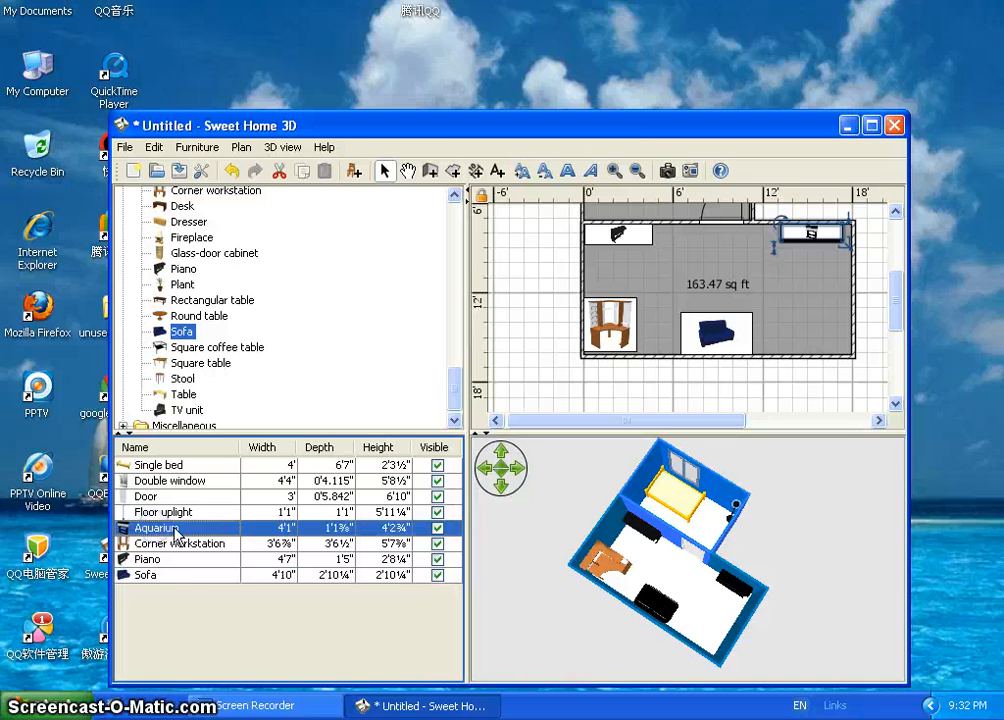
right_click(176, 535)
click(291, 654)
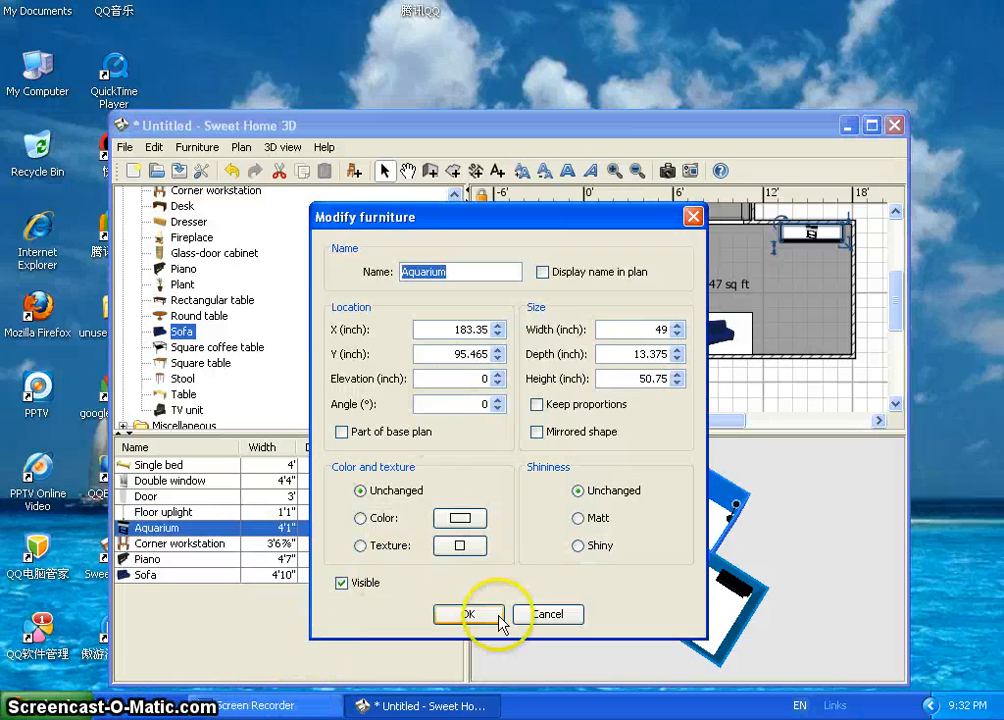
click(458, 519)
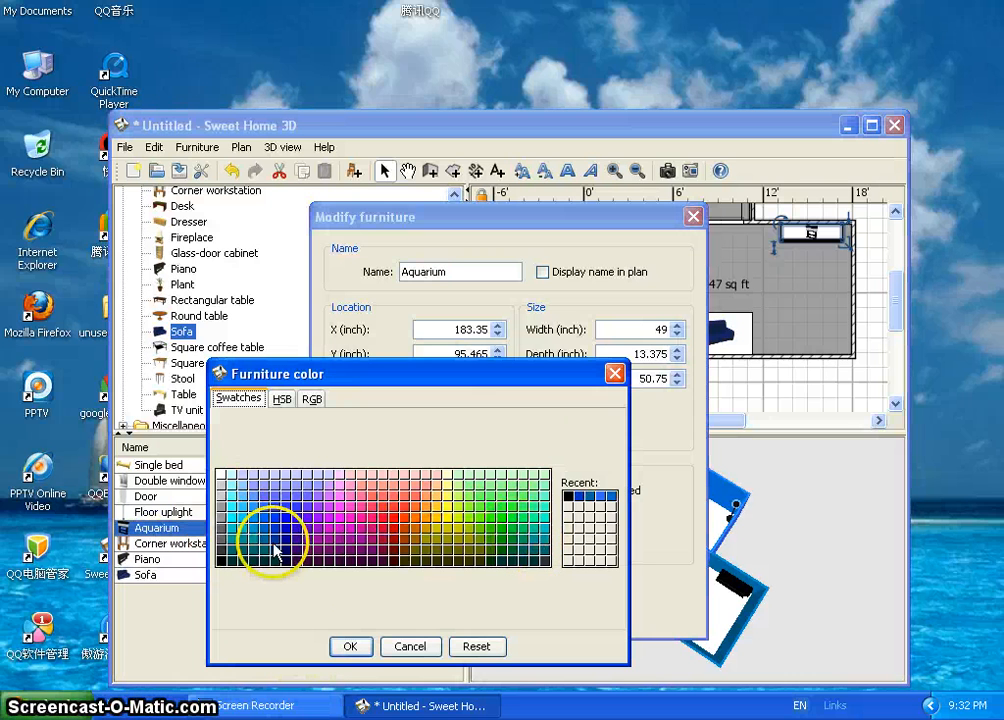
click(350, 646)
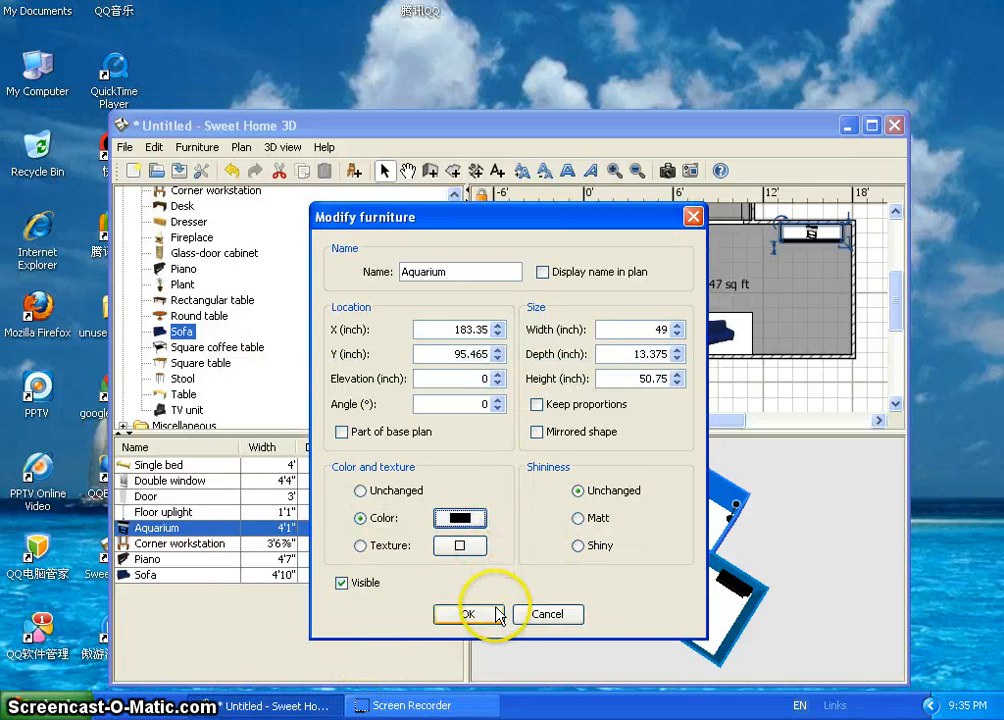
click(468, 614)
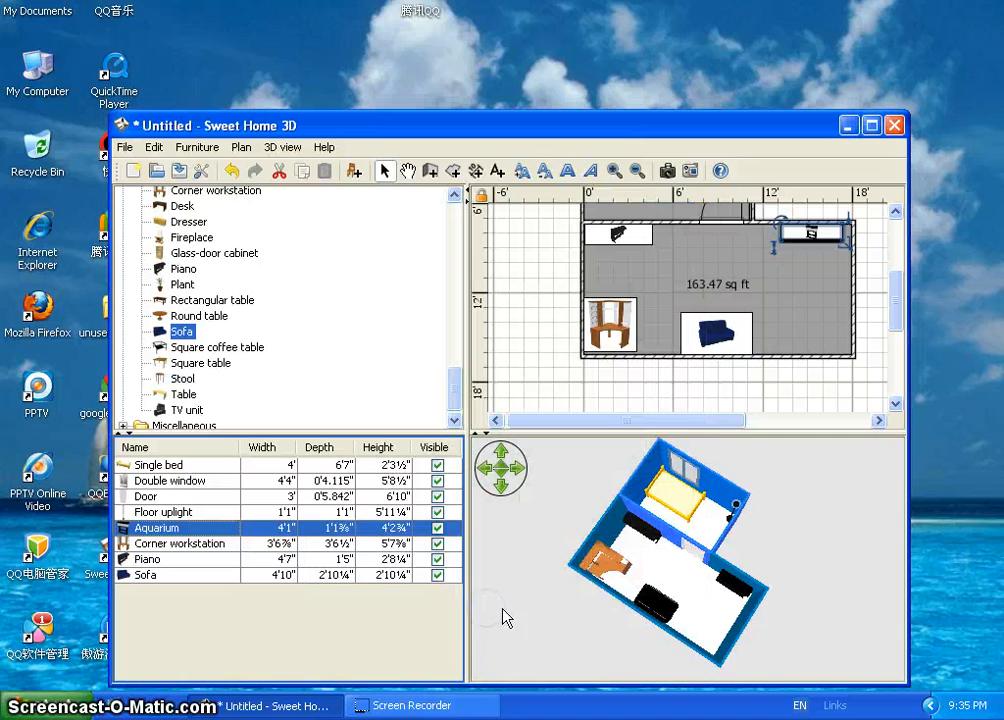
Try a stool in the middle of the living room north of the sofa, and undo its addition.
drag(795, 527, 548, 478)
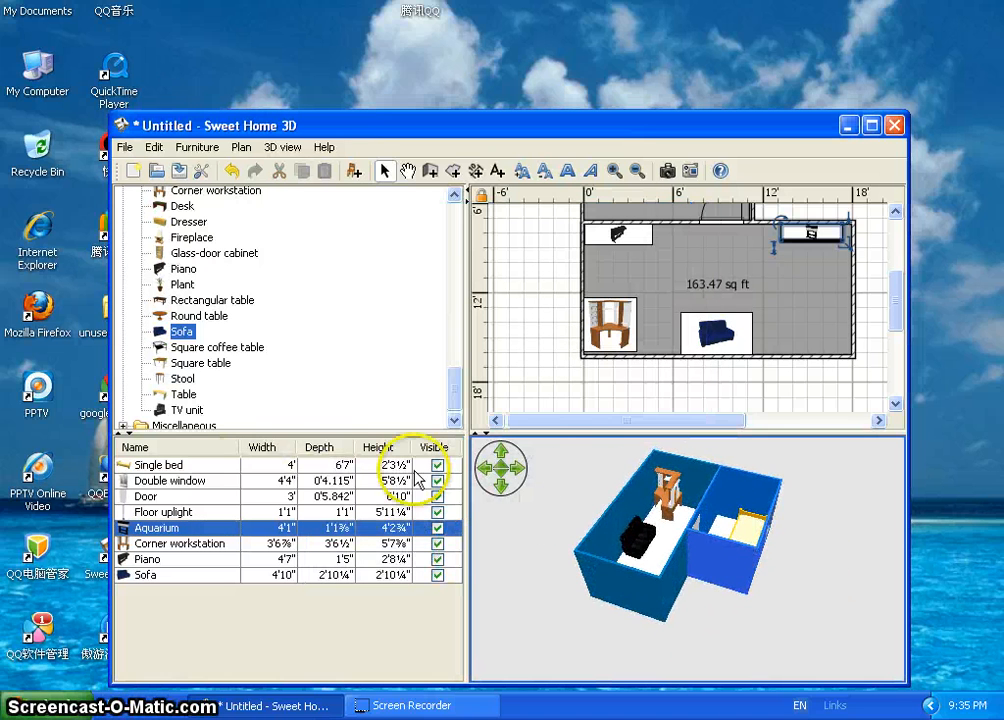
drag(657, 582, 497, 585)
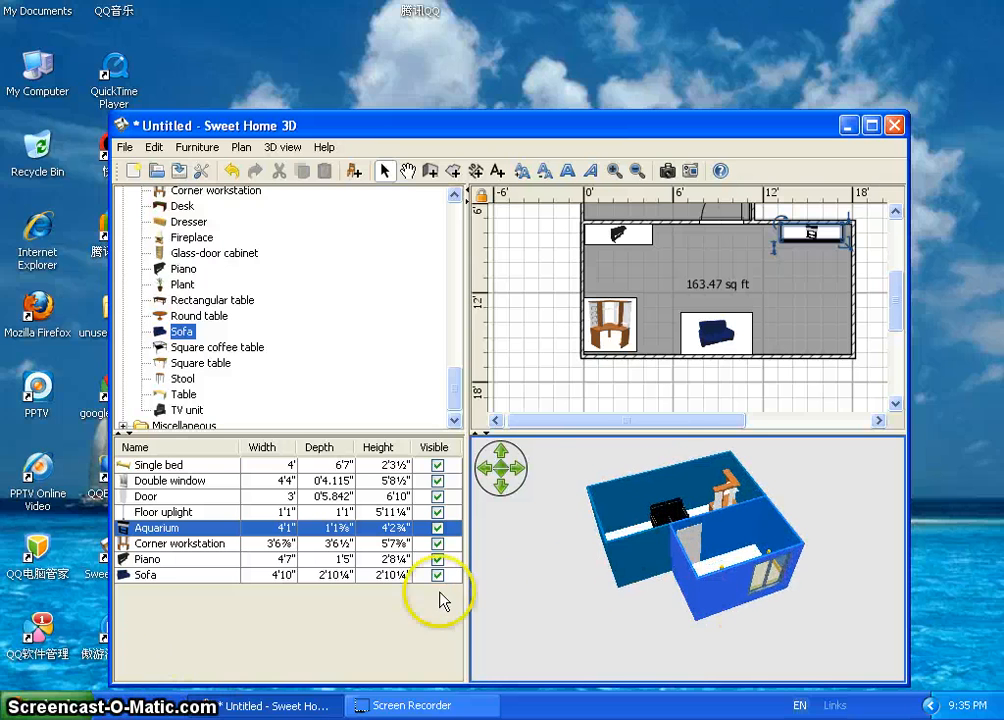
drag(624, 543, 825, 545)
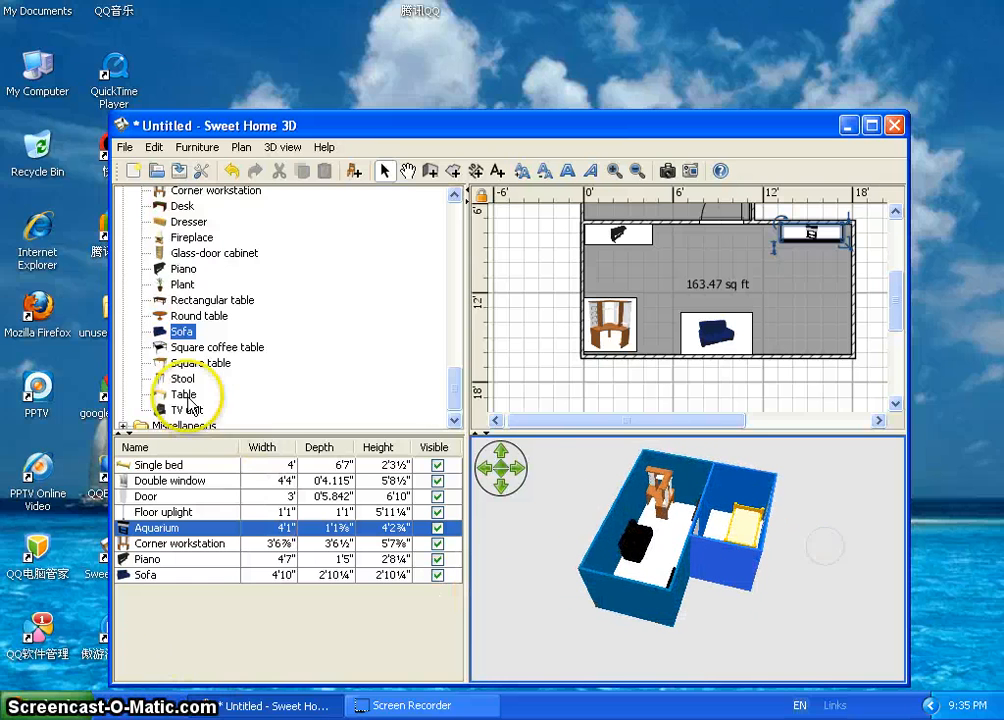
drag(184, 380, 537, 328)
drag(733, 250, 715, 260)
drag(652, 520, 813, 529)
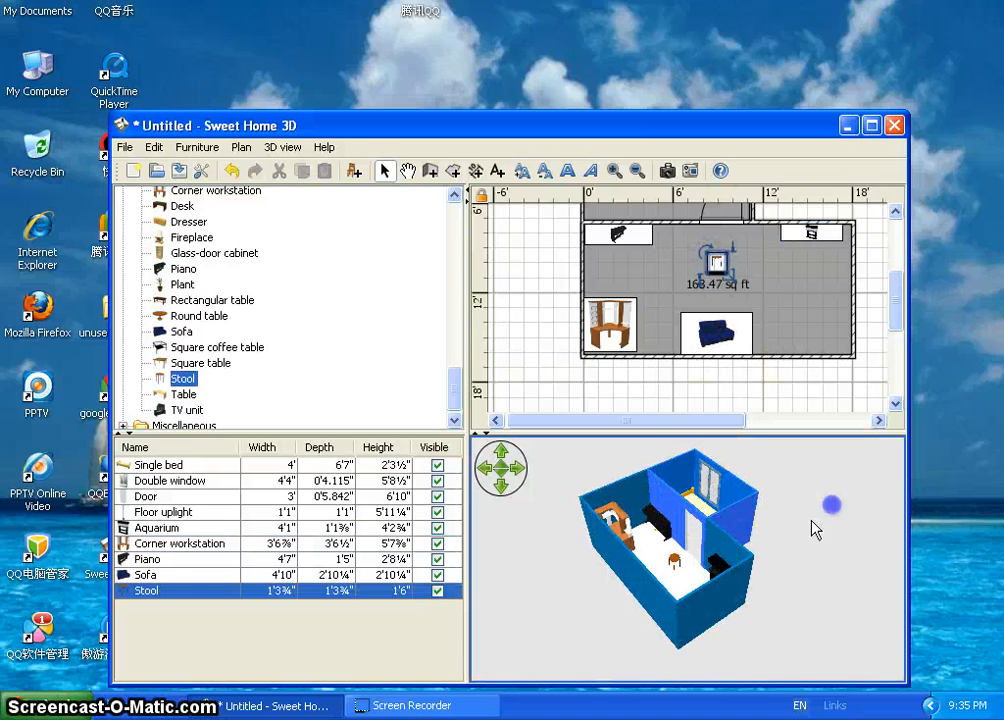
right_click(175, 599)
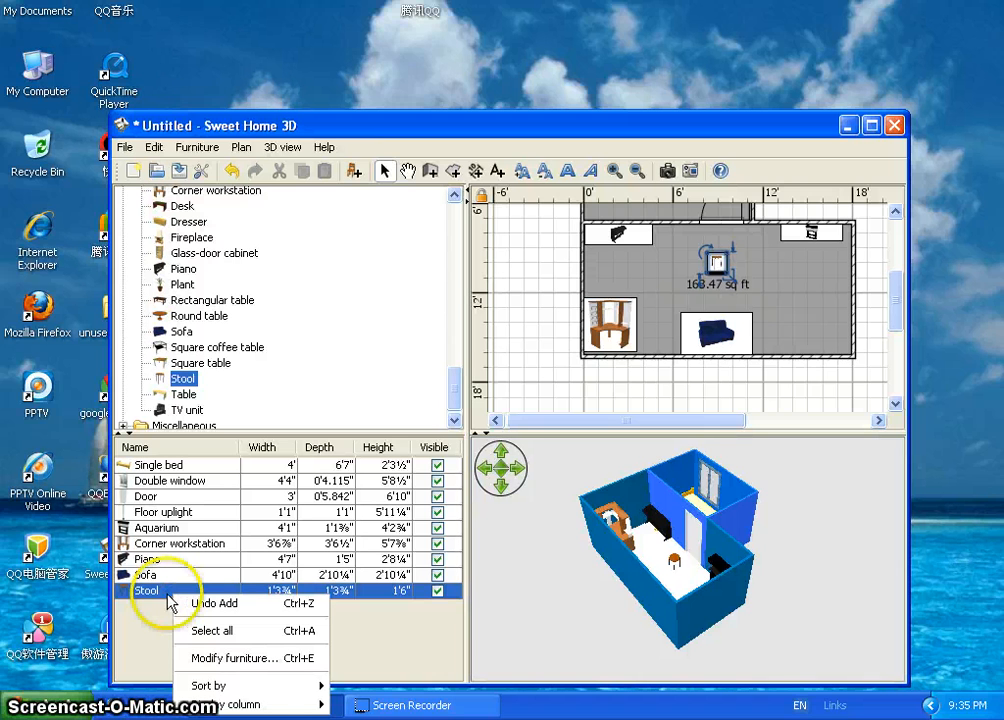
click(253, 608)
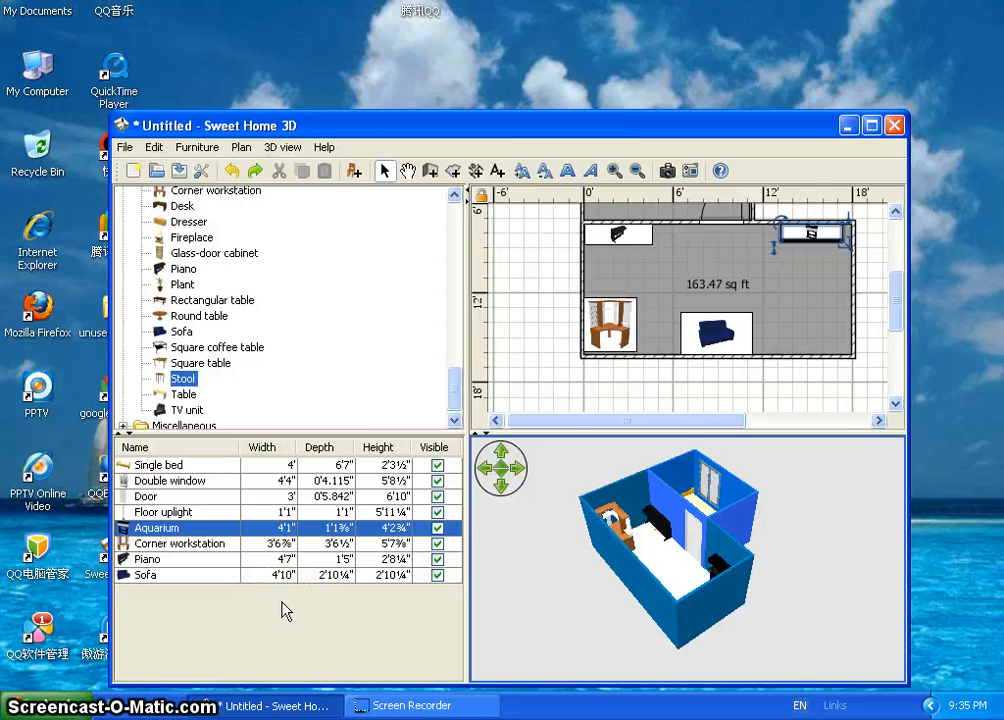
Examine the furnished bedroom and living room in 3D from several angles, including from above and from the side.
drag(632, 617, 841, 538)
drag(677, 592, 845, 588)
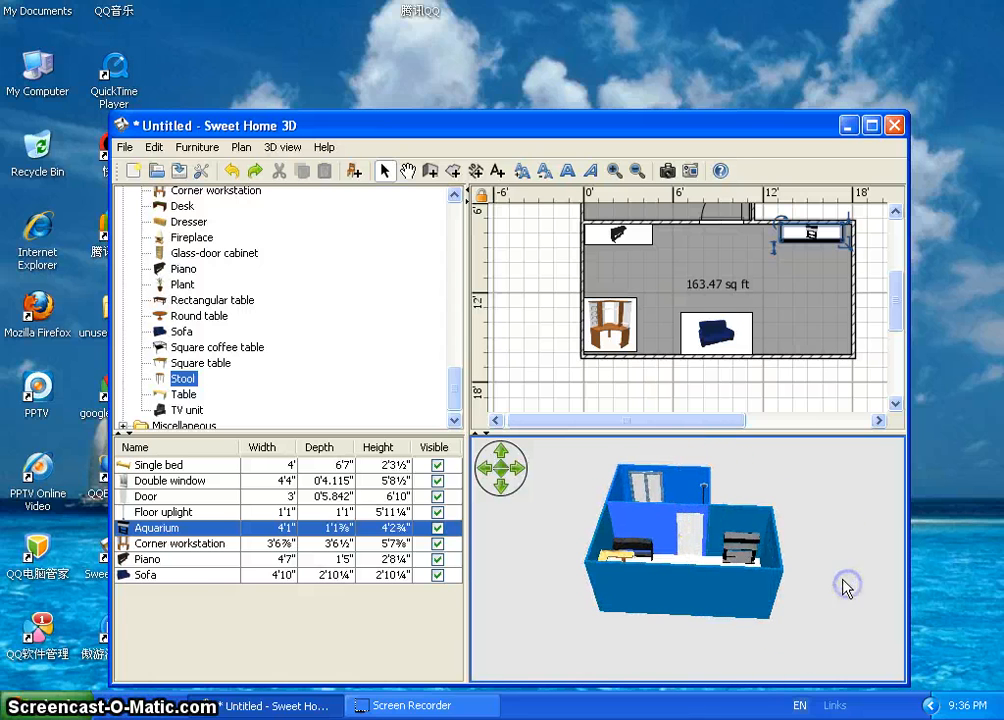
drag(737, 553, 677, 681)
drag(706, 550, 452, 280)
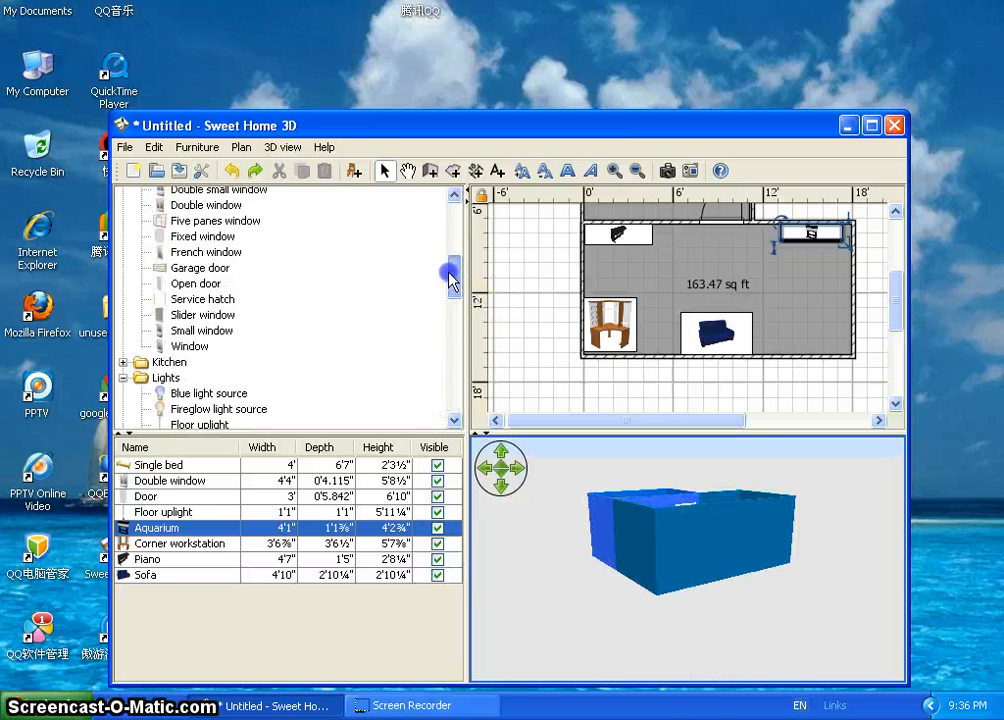
drag(703, 568, 538, 500)
drag(829, 549, 840, 672)
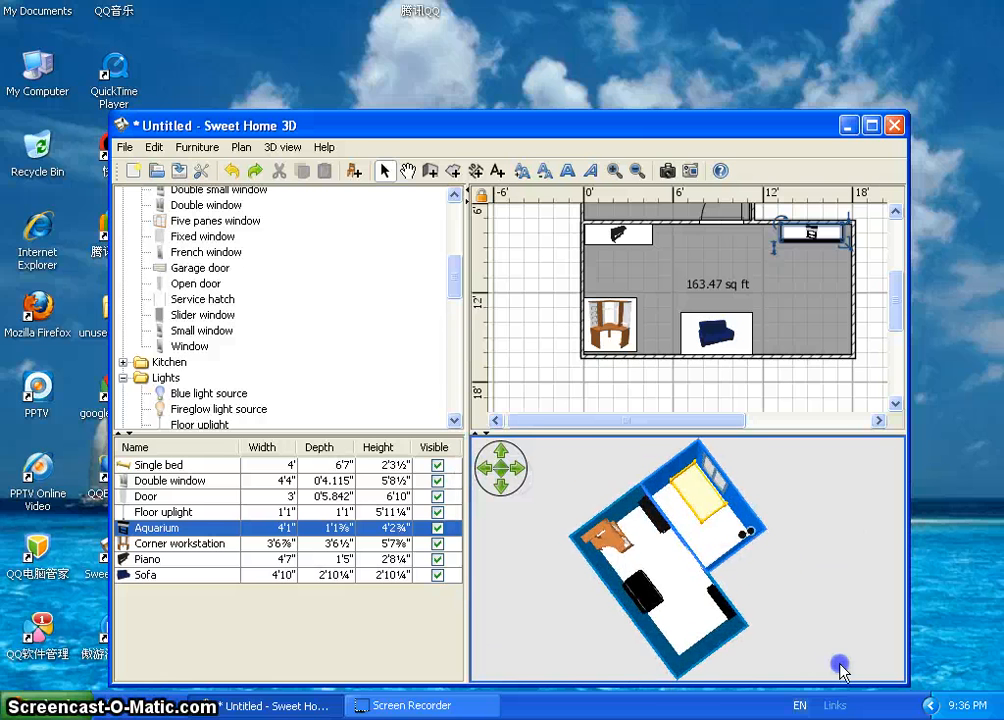
drag(679, 625, 762, 587)
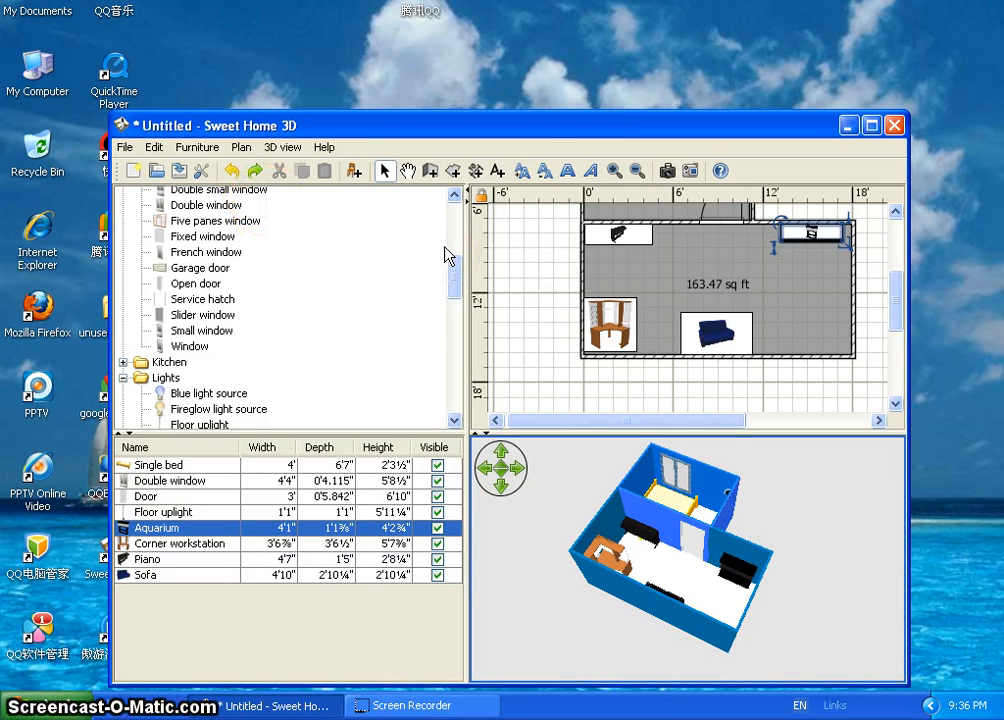
drag(627, 543, 811, 654)
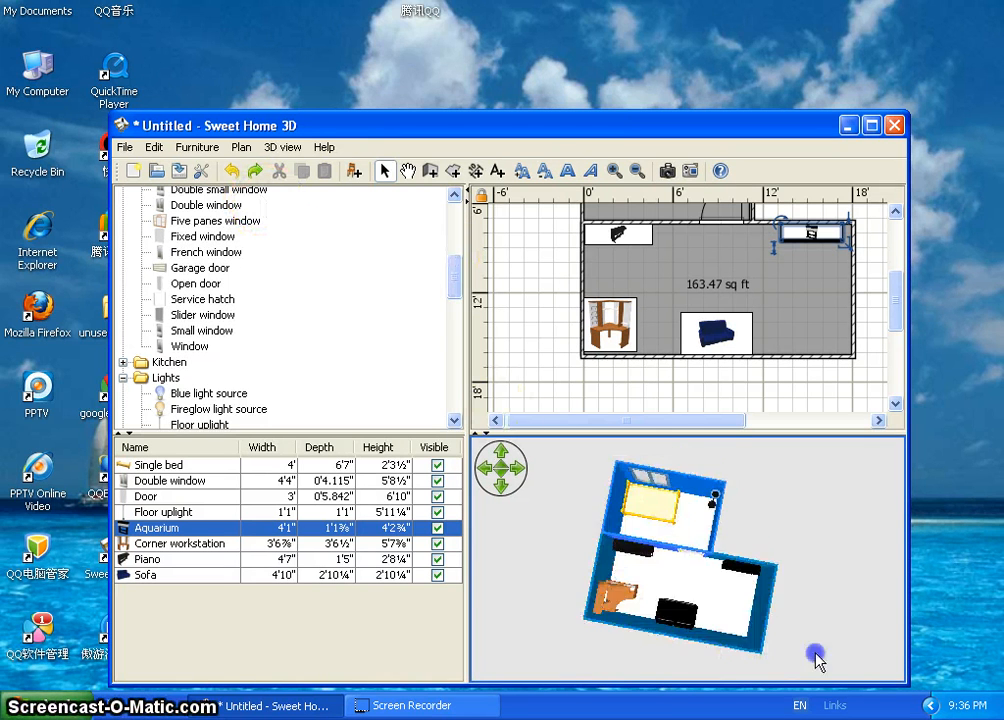
Switch the 3D view to a virtual visit and look around the bedroom from the visitor's viewpoint.
click(283, 147)
click(295, 189)
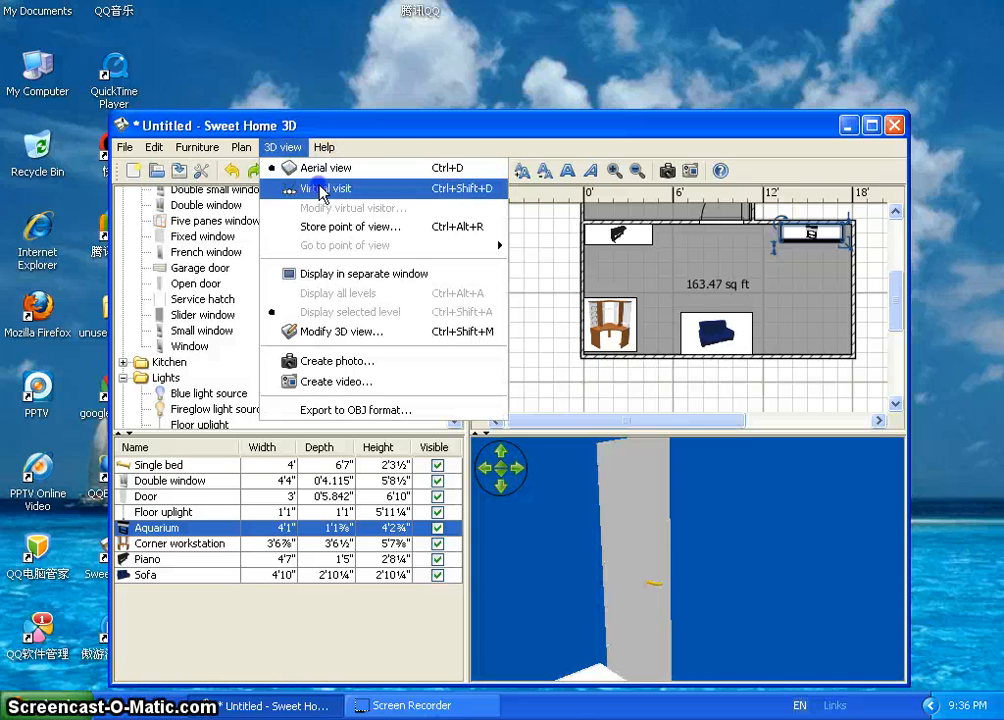
drag(684, 478, 604, 591)
drag(534, 558, 865, 662)
drag(626, 541, 513, 548)
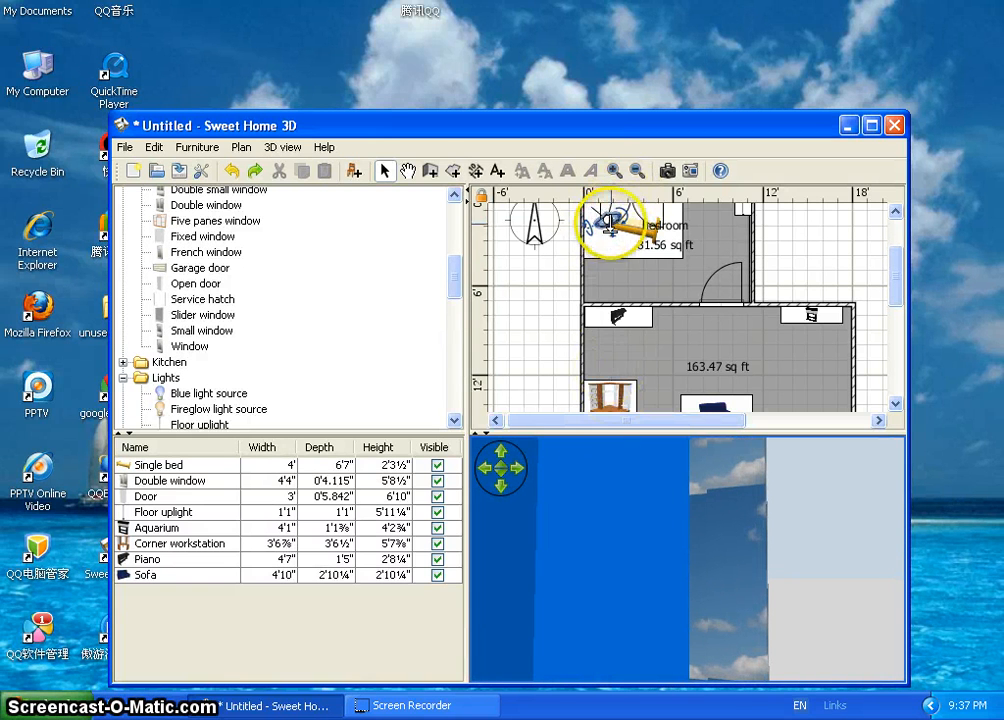
Move the virtual visitor from the bedroom to just south of the aquarium in the living room and look around there.
drag(607, 215, 824, 322)
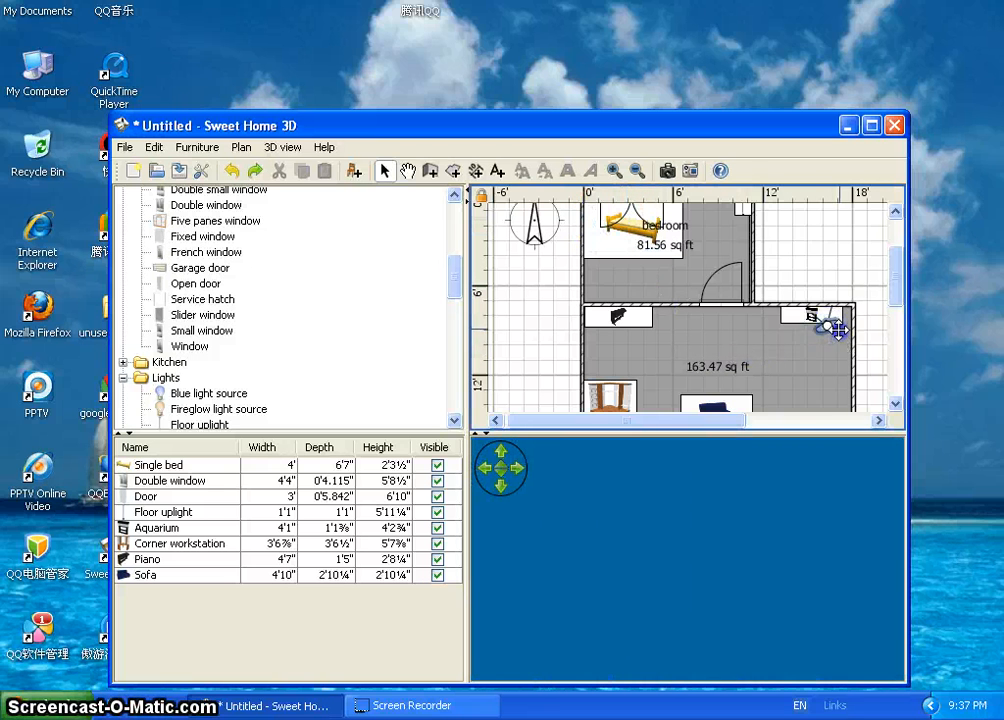
click(533, 549)
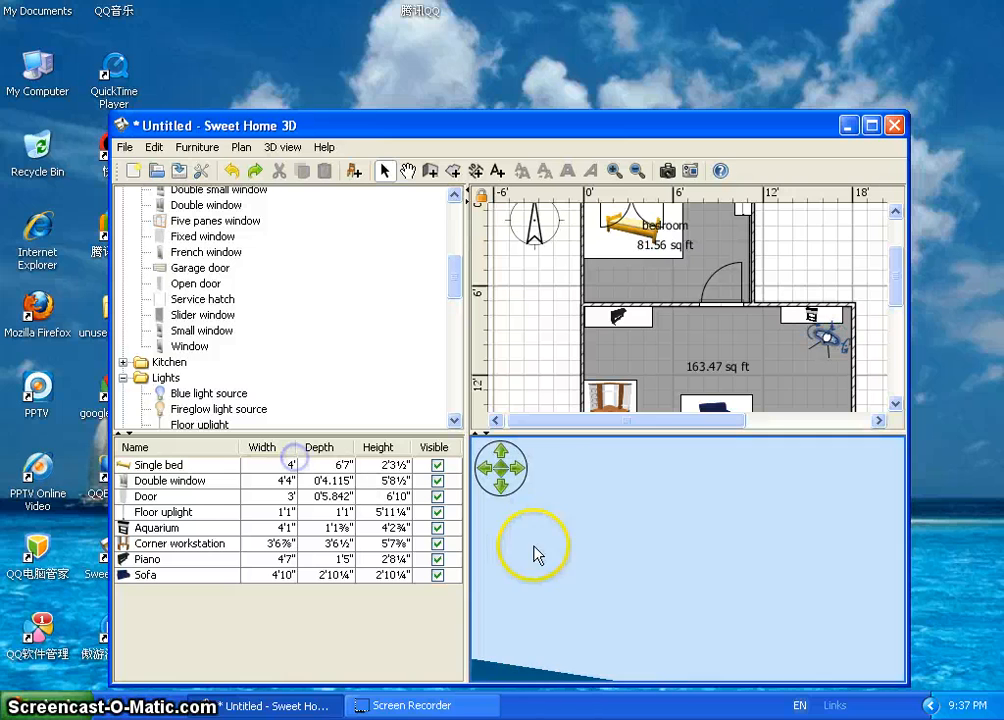
drag(632, 586, 649, 711)
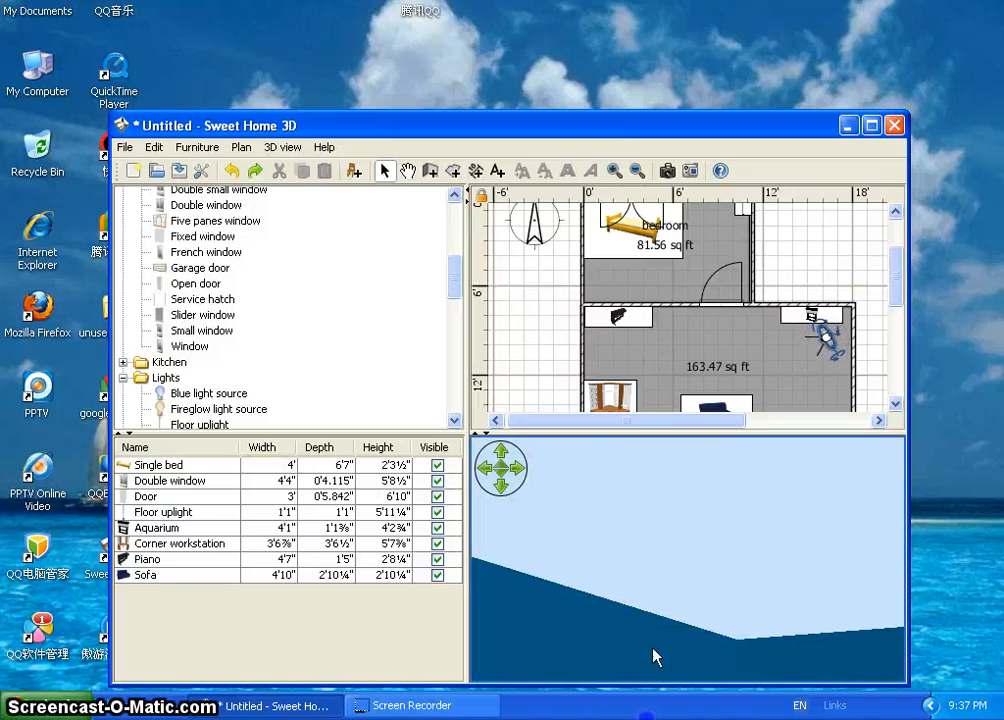
drag(646, 572, 643, 697)
drag(791, 560, 410, 596)
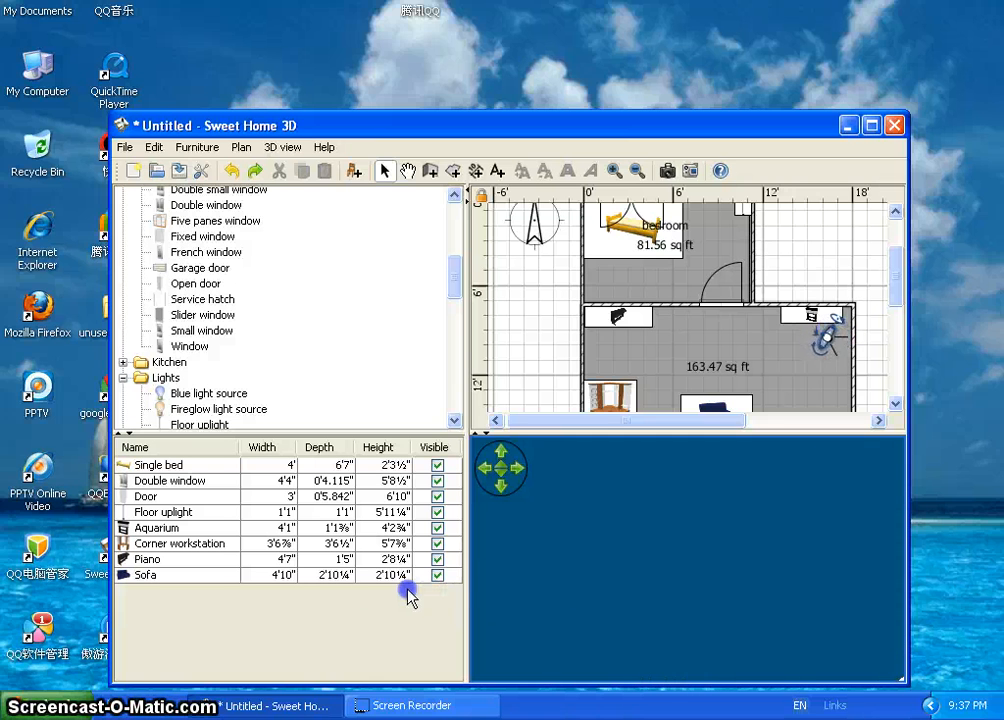
Add a small window at the south end of the living room's east wall and turn the virtual visitor toward the corner workstation.
drag(205, 330, 779, 357)
drag(815, 397, 815, 400)
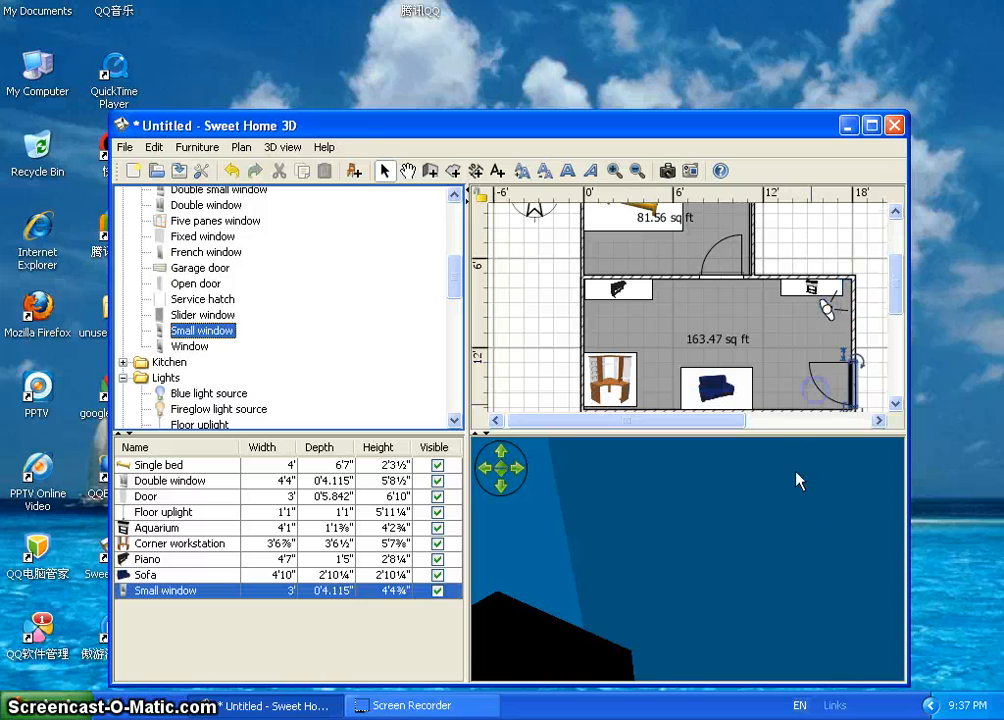
drag(796, 477, 135, 383)
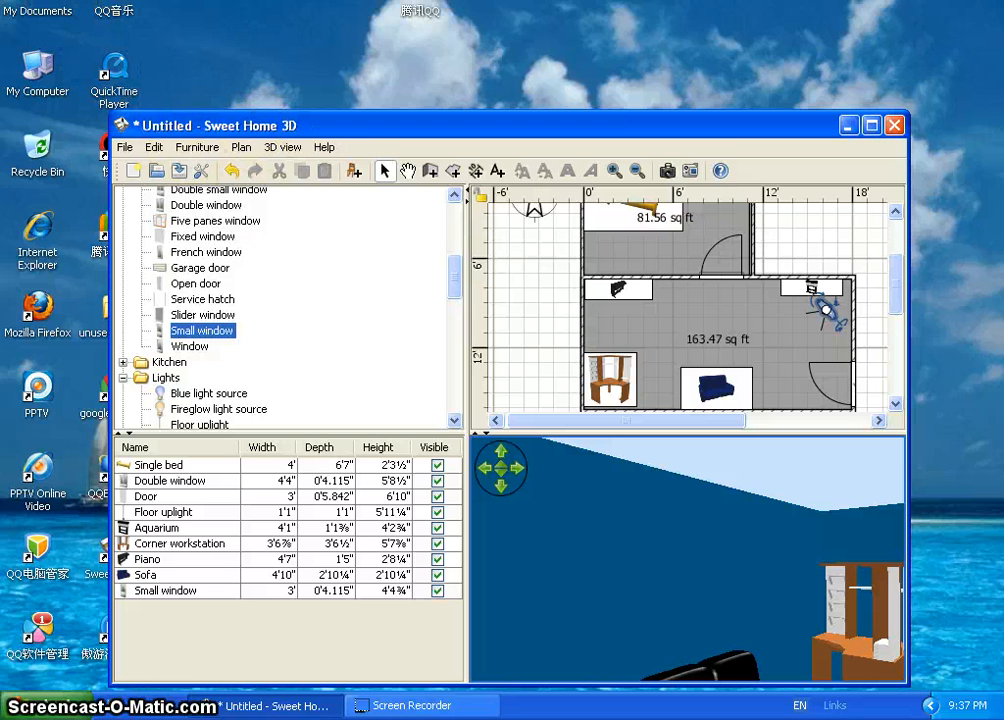
drag(661, 518, 728, 656)
drag(814, 558, 732, 269)
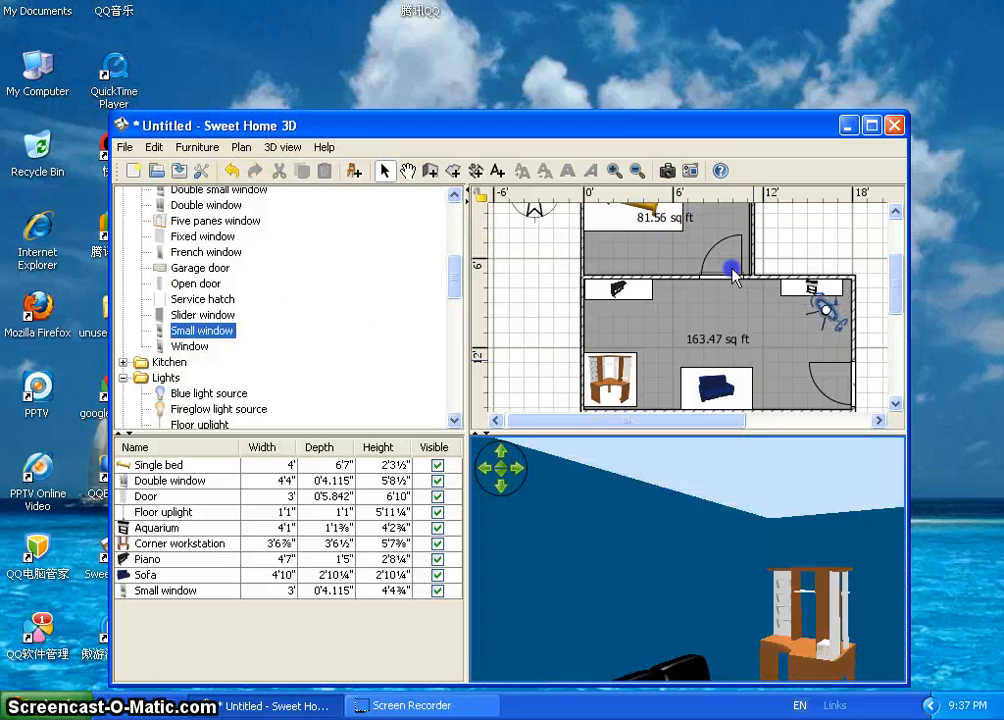